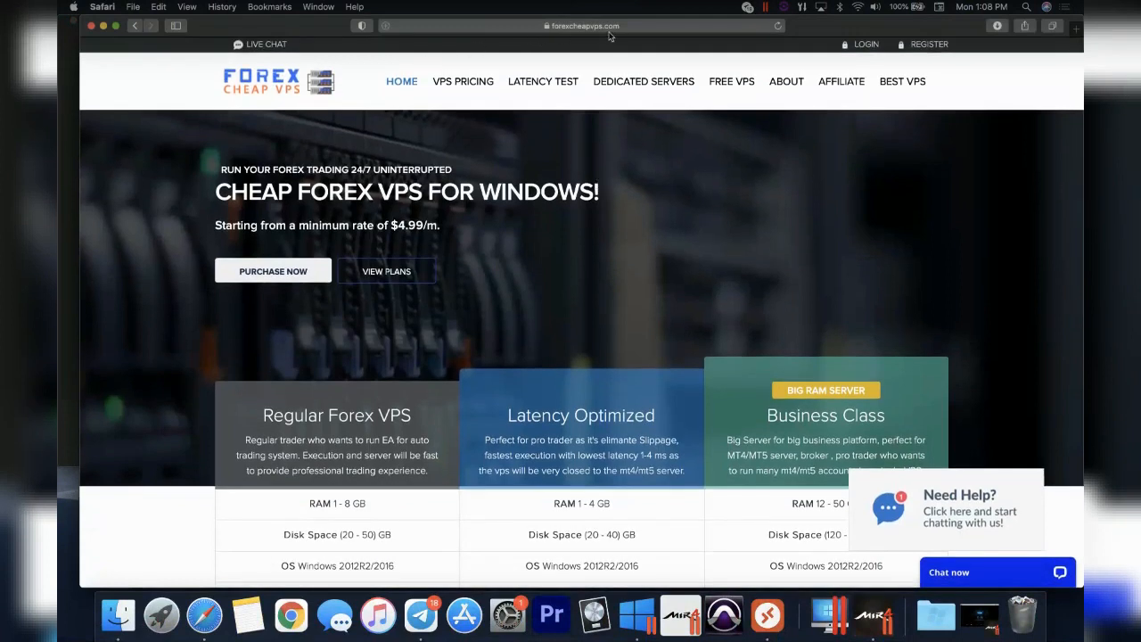
- Open the Regular Forex VPS plans and order the $4.99 Lite VPS plan
{"action": "left_click", "coordinate": [639, 29]}
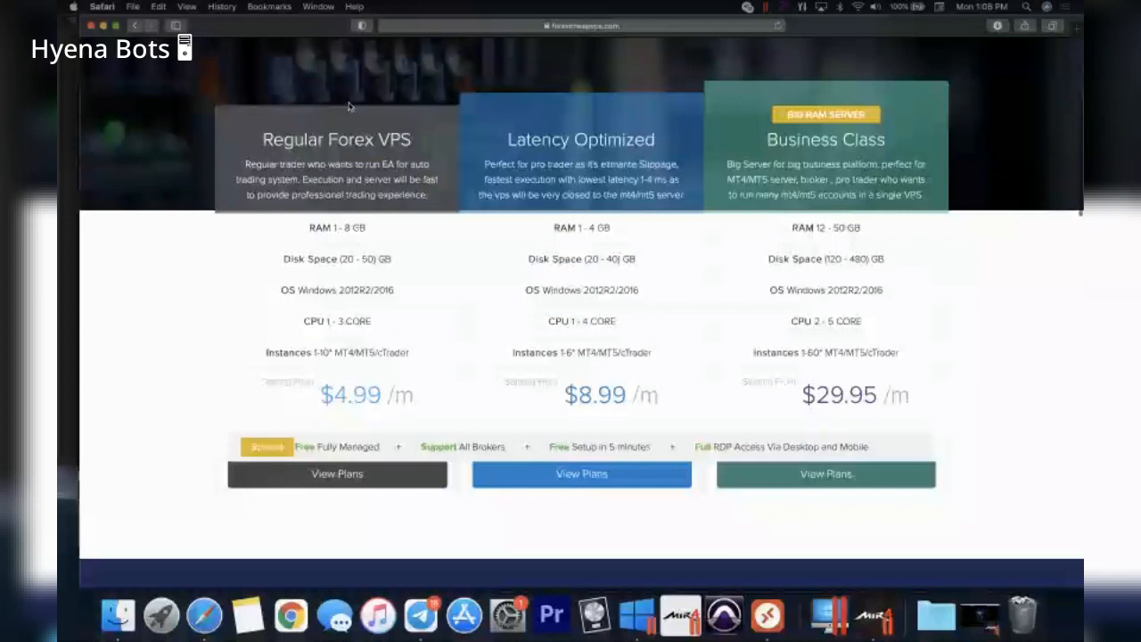
{"action": "left_click", "coordinate": [337, 474]}
{"action": "scroll", "coordinate": [693, 339], "scroll_direction": "down", "scroll_amount": 2}
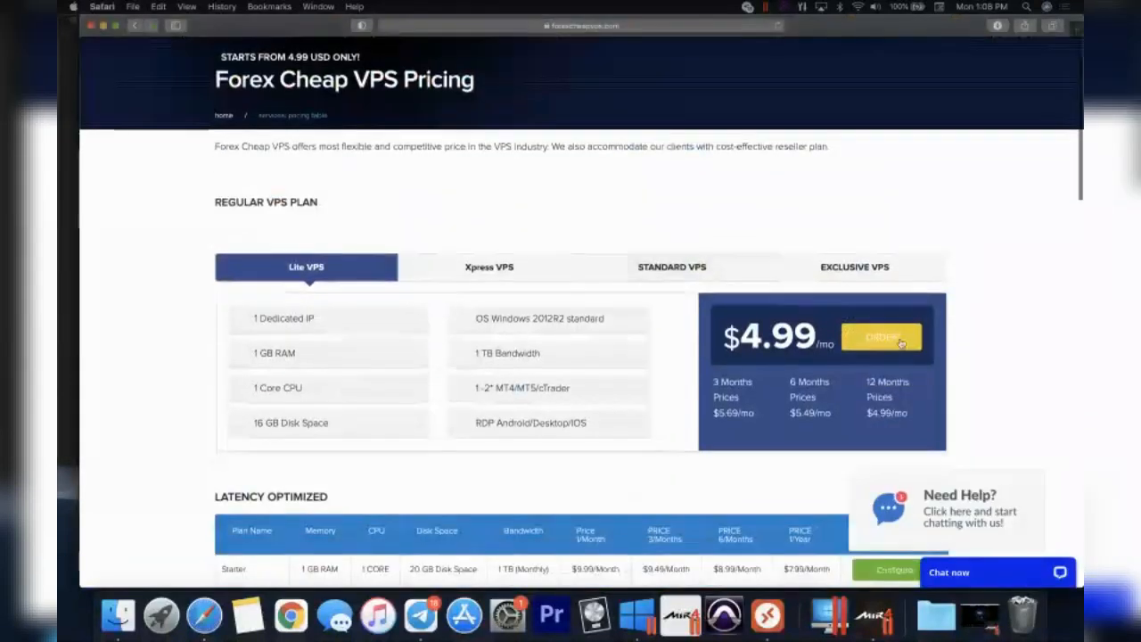
{"action": "left_click", "coordinate": [900, 343]}
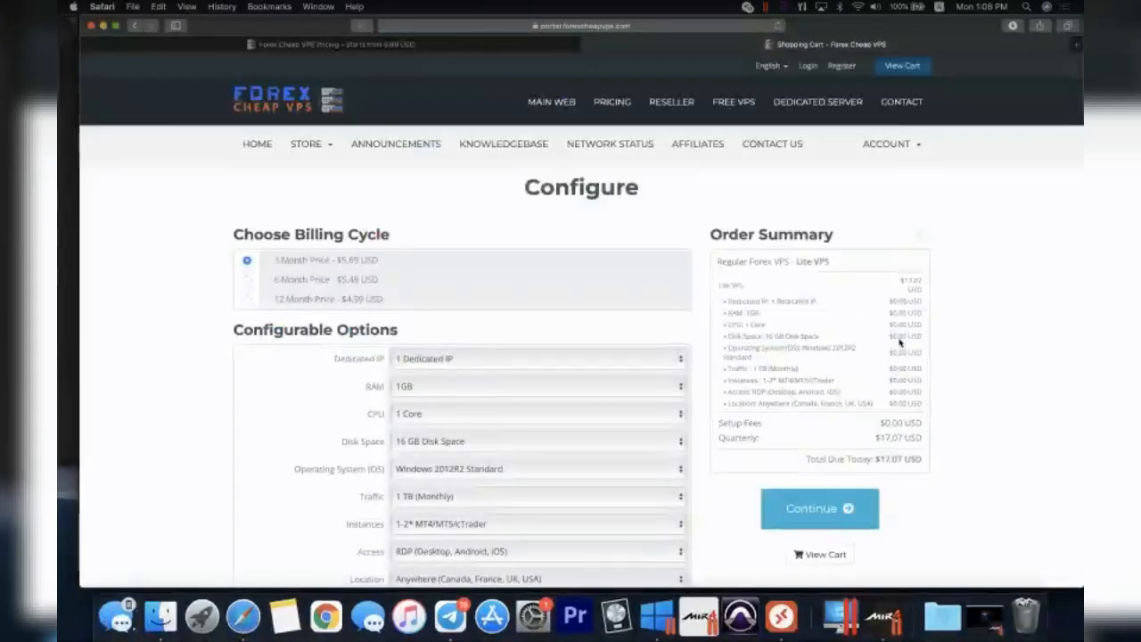
- Set the Lite VPS server location to UK (London) and continue to checkout
{"action": "scroll", "coordinate": [900, 343], "scroll_direction": "down", "scroll_amount": 3}
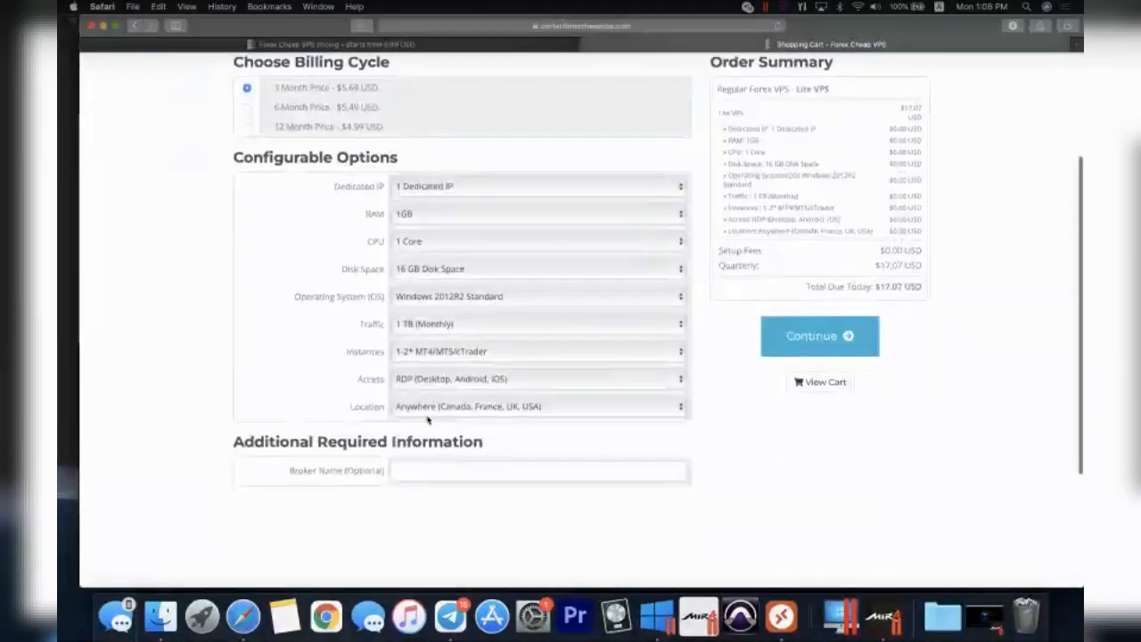
{"action": "left_click", "coordinate": [418, 409]}
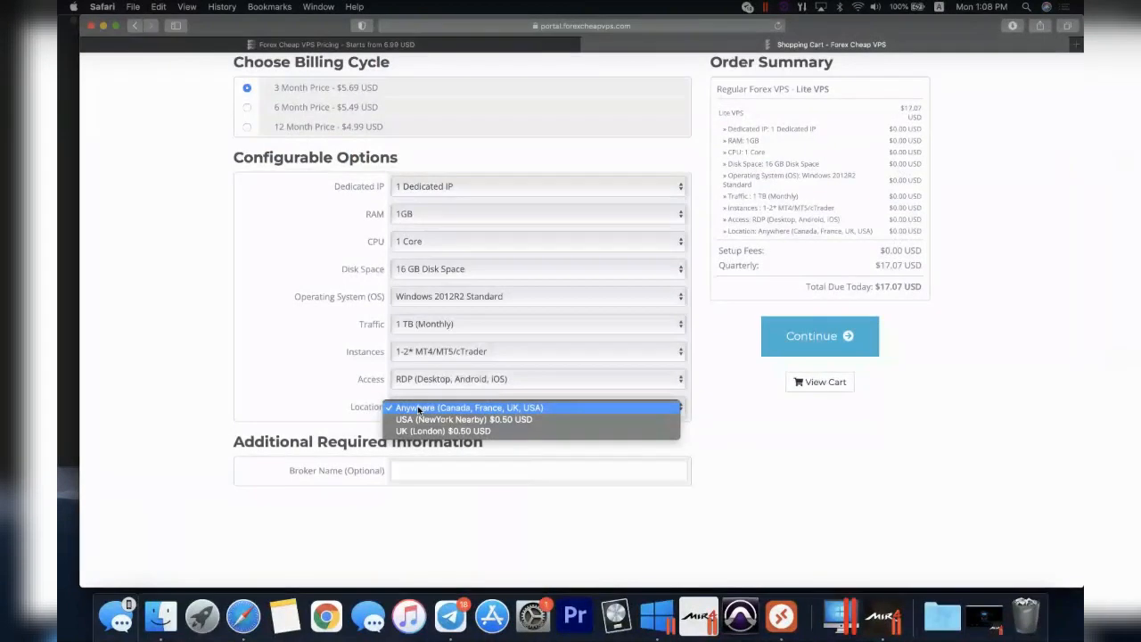
{"action": "left_click", "coordinate": [448, 431]}
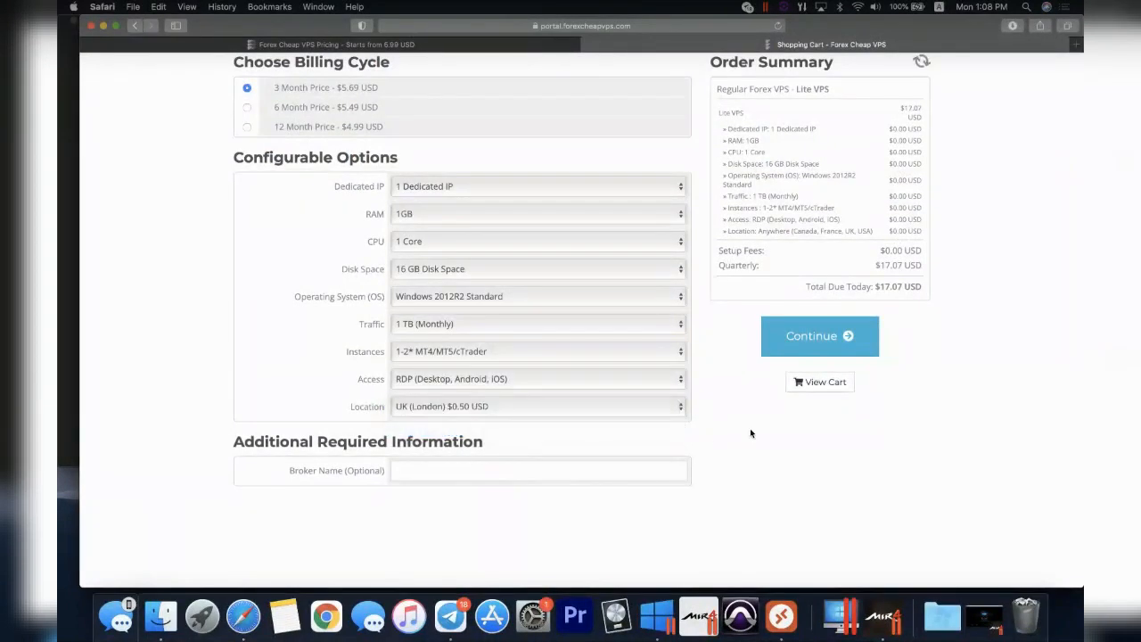
{"action": "scroll", "coordinate": [750, 428], "scroll_direction": "up", "scroll_amount": 3}
{"action": "left_click", "coordinate": [850, 479]}
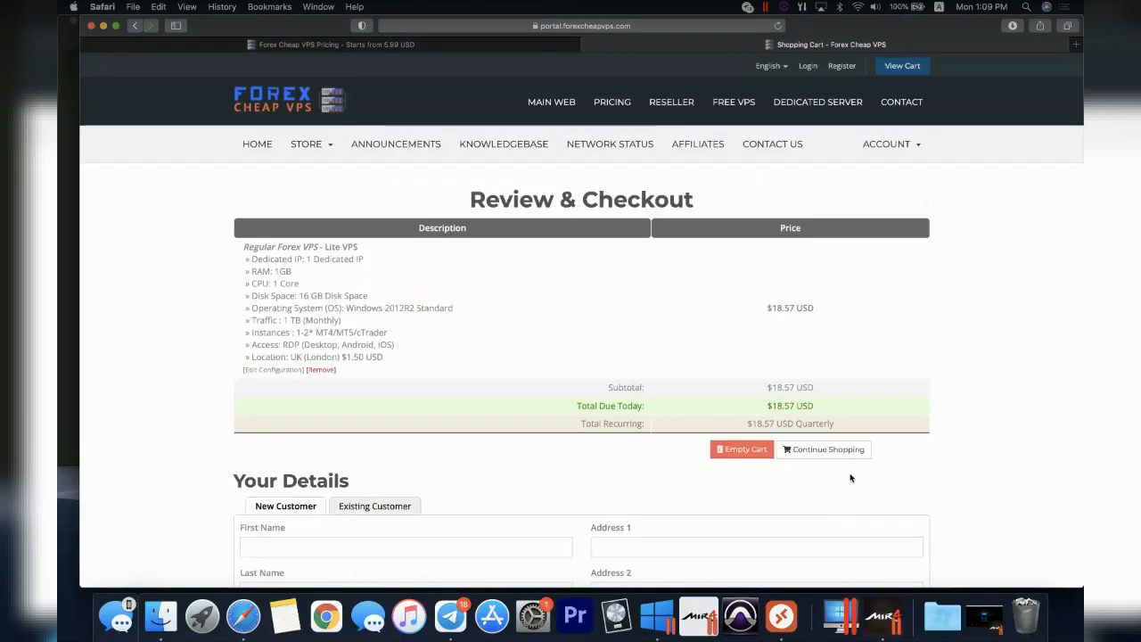
- Scroll through the $18.57 Lite VPS order details and payment options on the checkout page
{"action": "scroll", "coordinate": [850, 479], "scroll_direction": "down", "scroll_amount": 1}
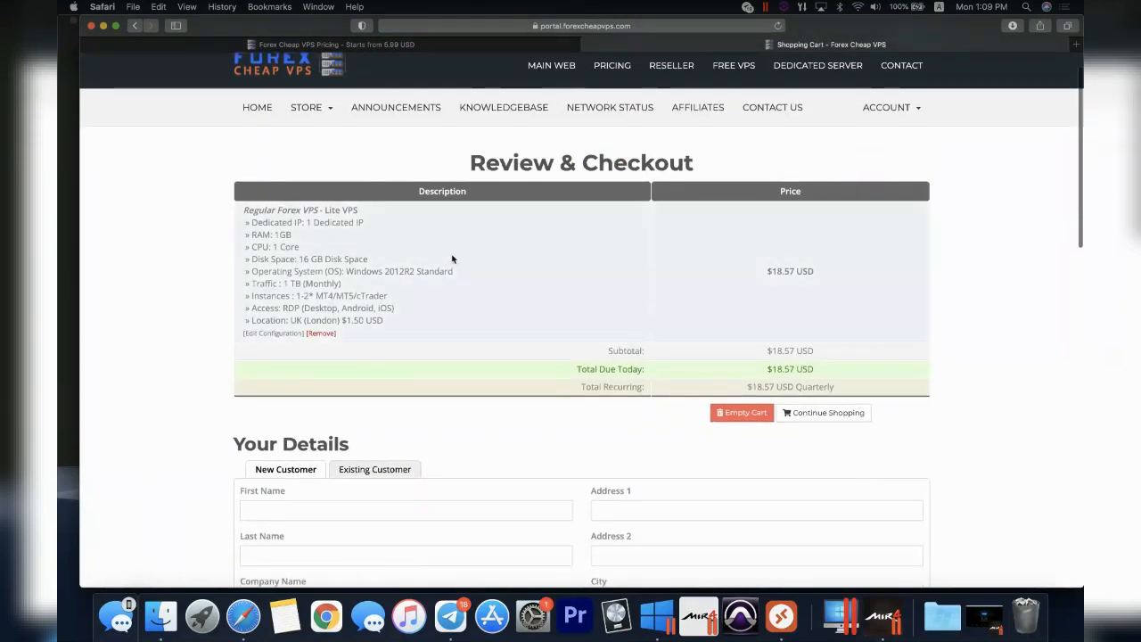
{"action": "scroll", "coordinate": [453, 255], "scroll_direction": "down", "scroll_amount": 10}
{"action": "scroll", "coordinate": [635, 341], "scroll_direction": "down", "scroll_amount": 3}
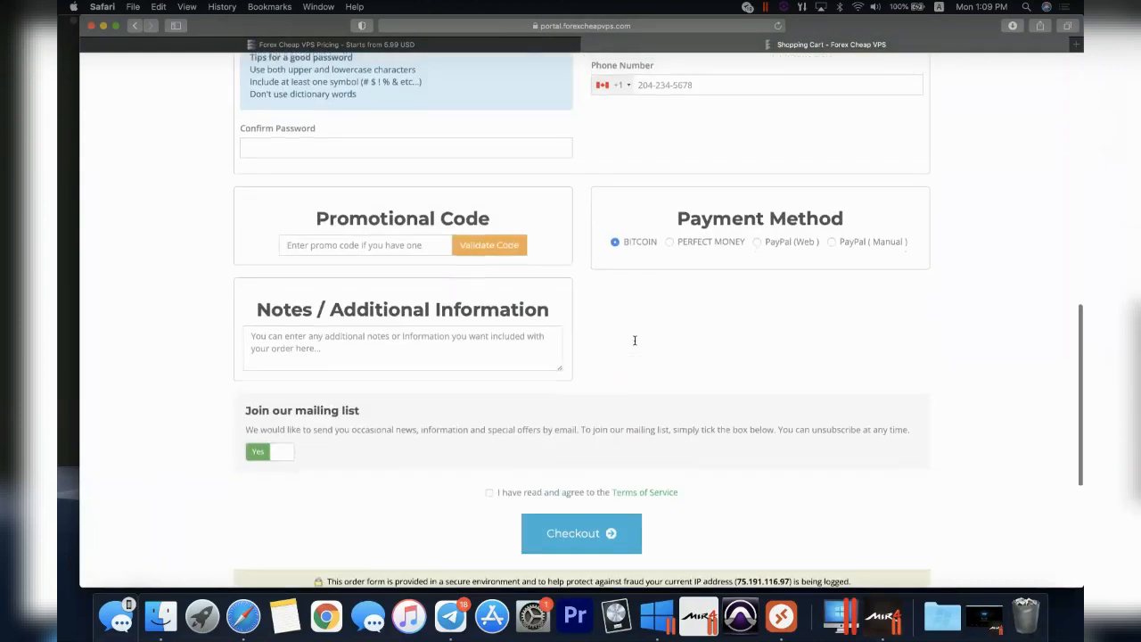
{"action": "scroll", "coordinate": [635, 341], "scroll_direction": "up", "scroll_amount": 1}
{"action": "scroll", "coordinate": [629, 286], "scroll_direction": "up", "scroll_amount": 2}
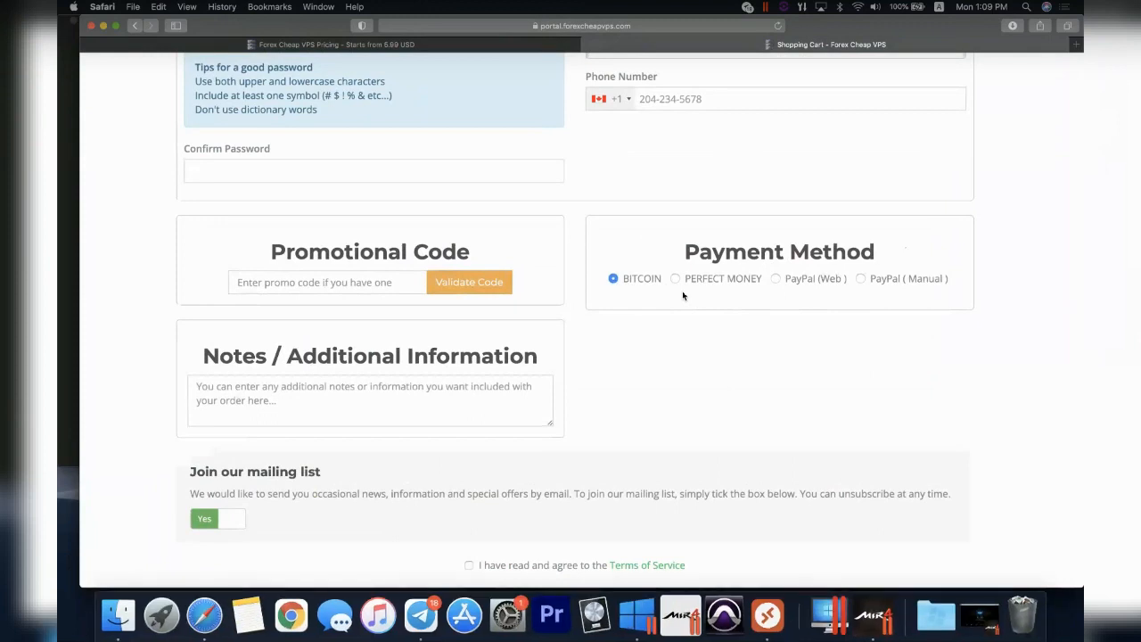
{"action": "scroll", "coordinate": [683, 296], "scroll_direction": "down", "scroll_amount": 2}
{"action": "scroll", "coordinate": [683, 296], "scroll_direction": "up", "scroll_amount": 1}
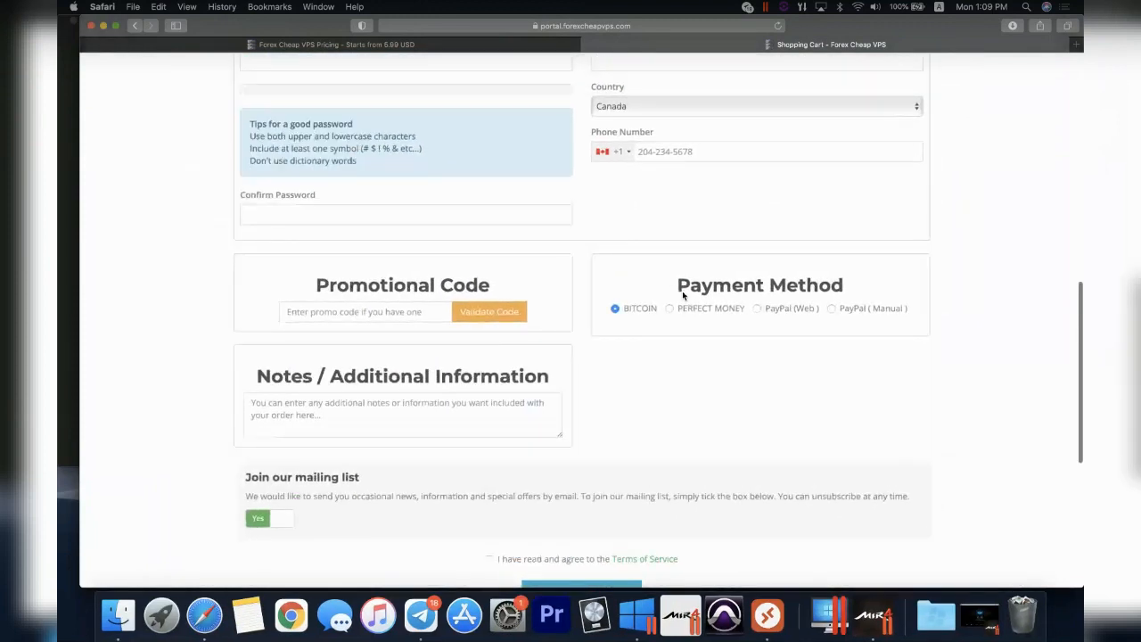
{"action": "scroll", "coordinate": [683, 296], "scroll_direction": "up", "scroll_amount": 8}
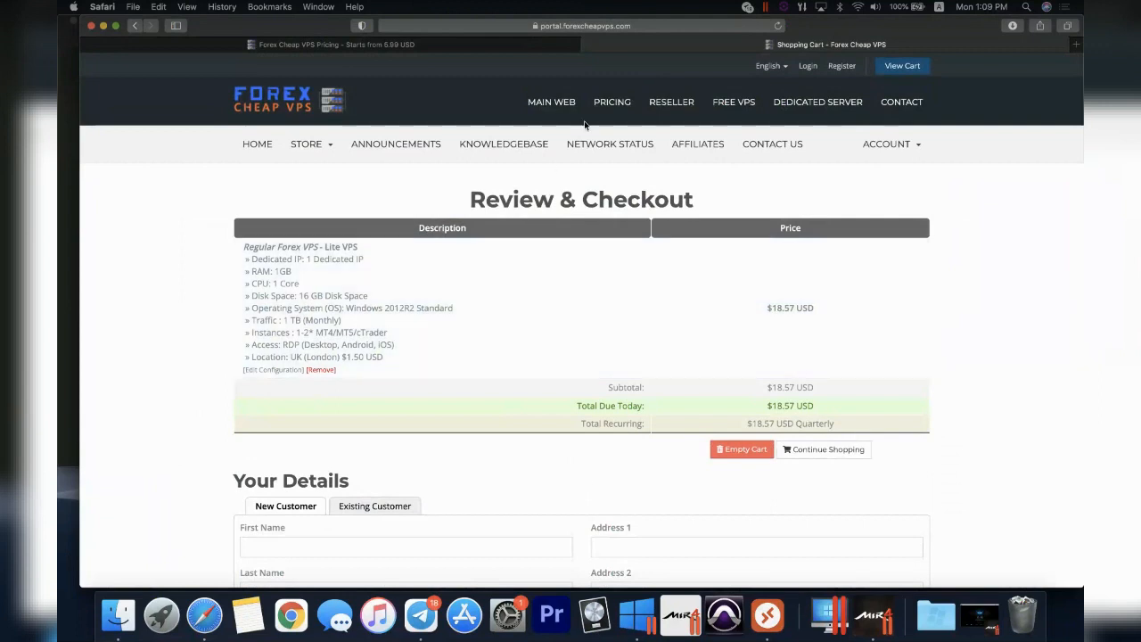
- Search Google for 'microsoft remote desktop', view its Microsoft Store page, then return to the results
{"action": "left_click", "coordinate": [658, 27]}
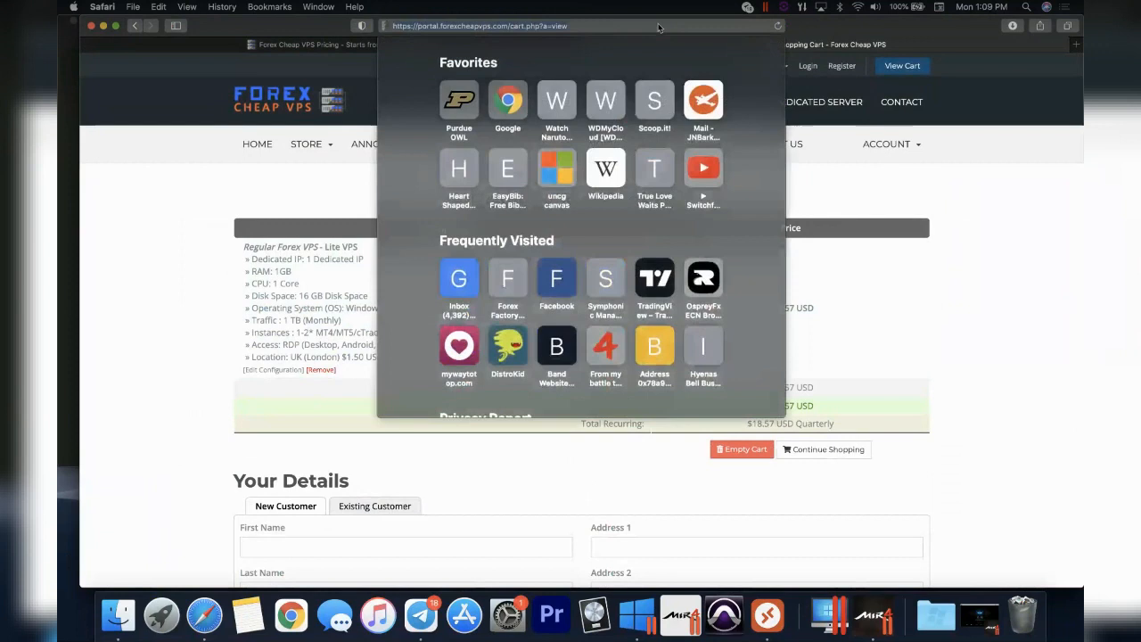
{"action": "type", "text": "microsoft remote desktop"}
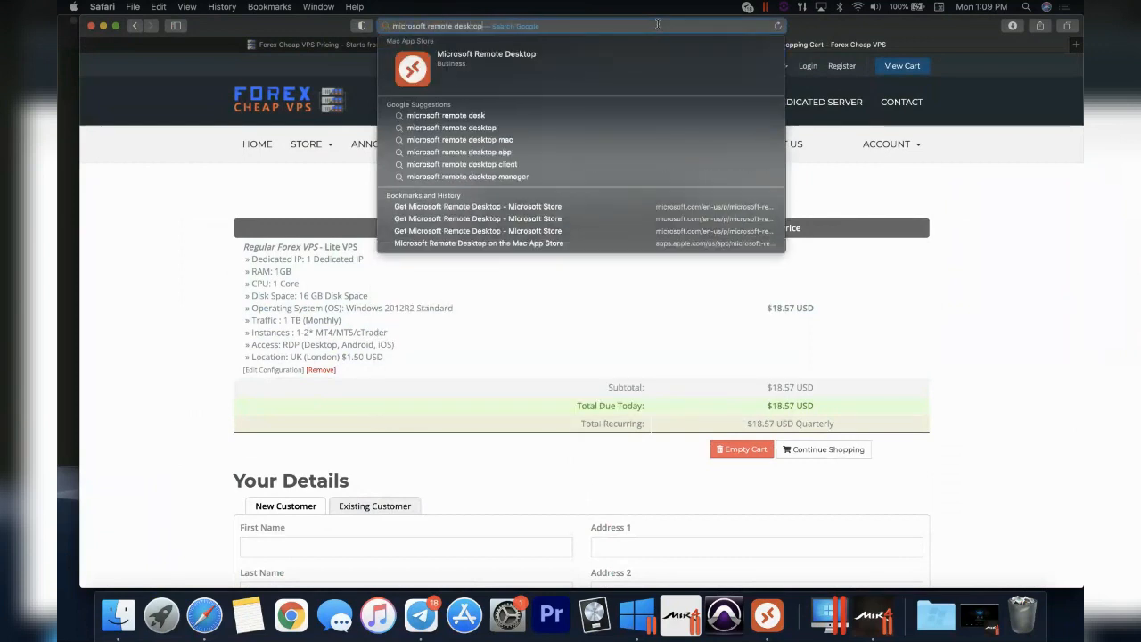
{"action": "key", "text": "Return"}
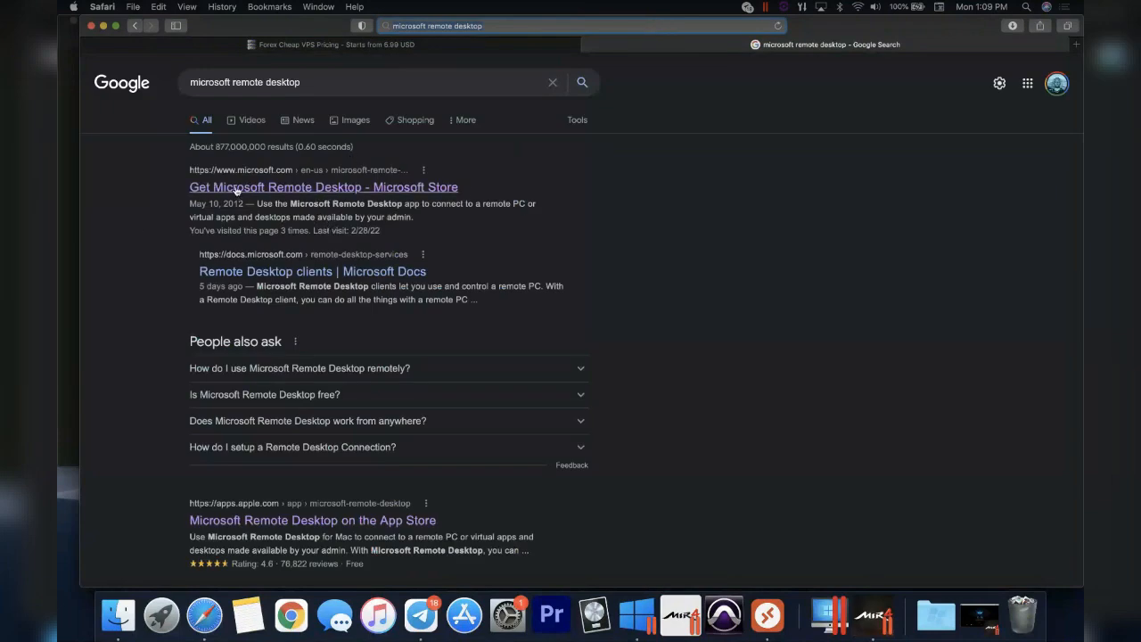
{"action": "left_click", "coordinate": [246, 189]}
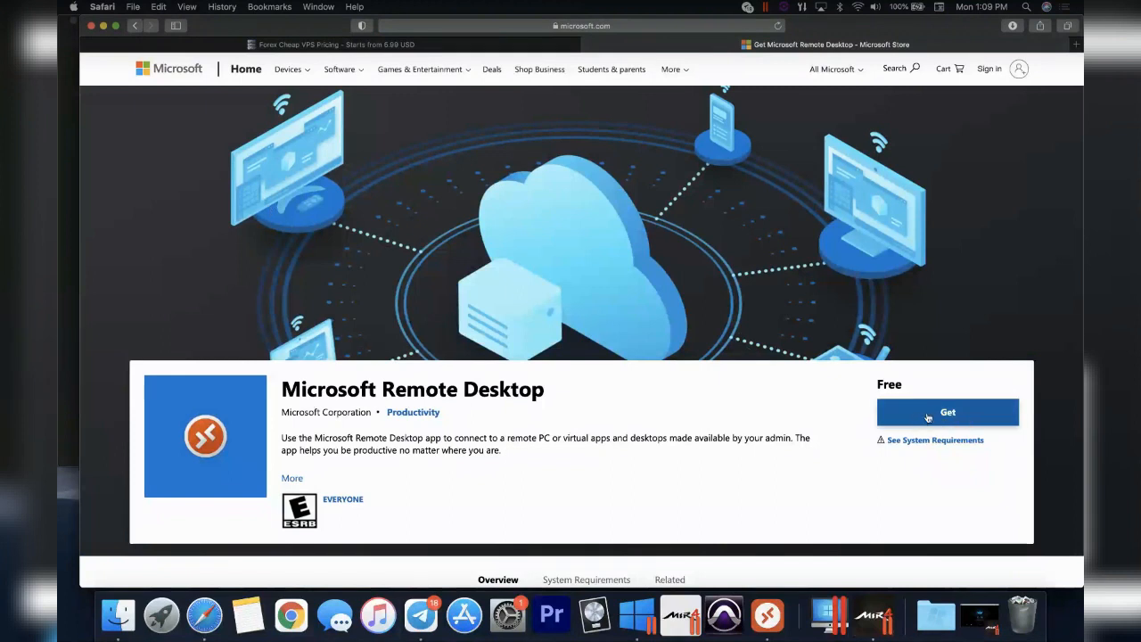
{"action": "left_click", "coordinate": [134, 25]}
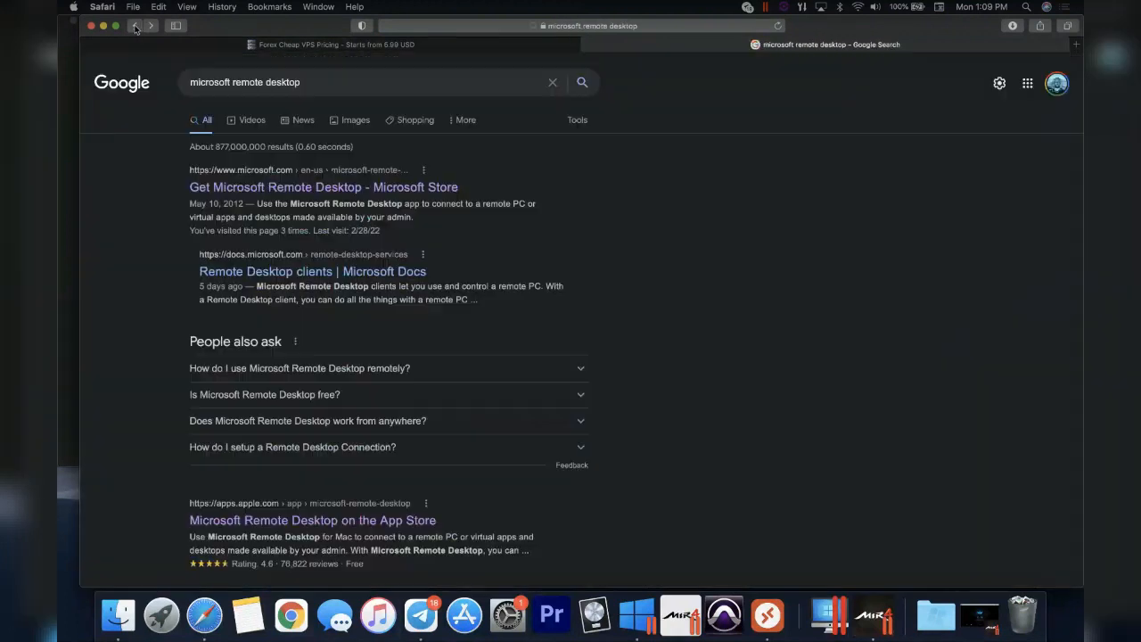
{"action": "scroll", "coordinate": [265, 364], "scroll_direction": "down", "scroll_amount": 3}
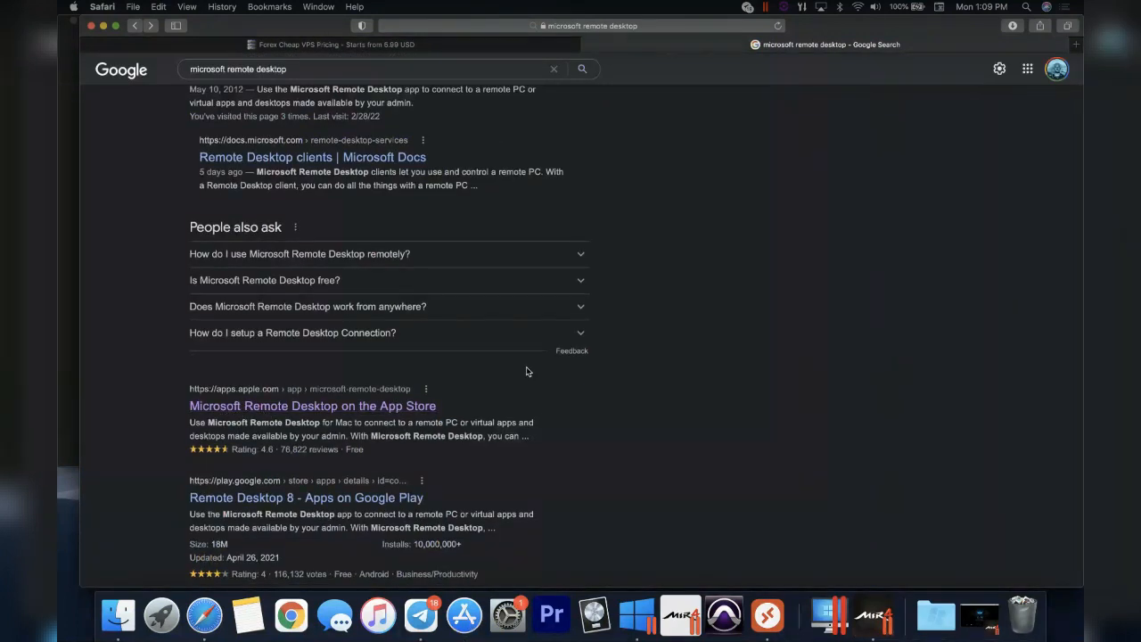
{"action": "scroll", "coordinate": [527, 369], "scroll_direction": "up", "scroll_amount": 1}
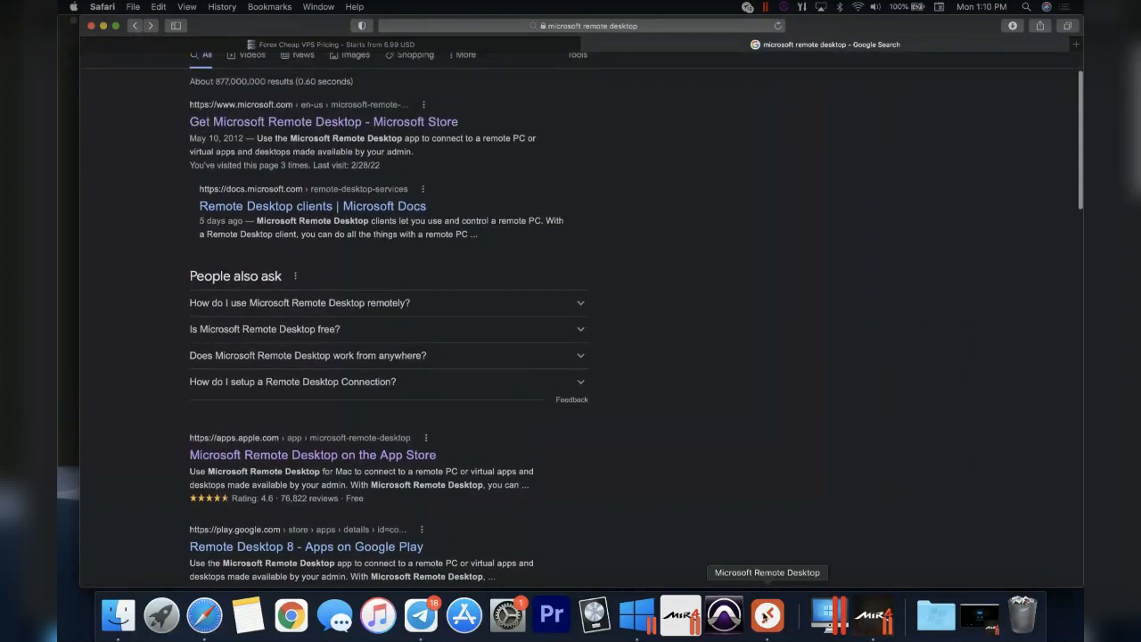
- Open the Remote Desktop Connection Center from the Dock, toggle list/thumbnail views, and start adding a PC
{"action": "right_click", "coordinate": [767, 615]}
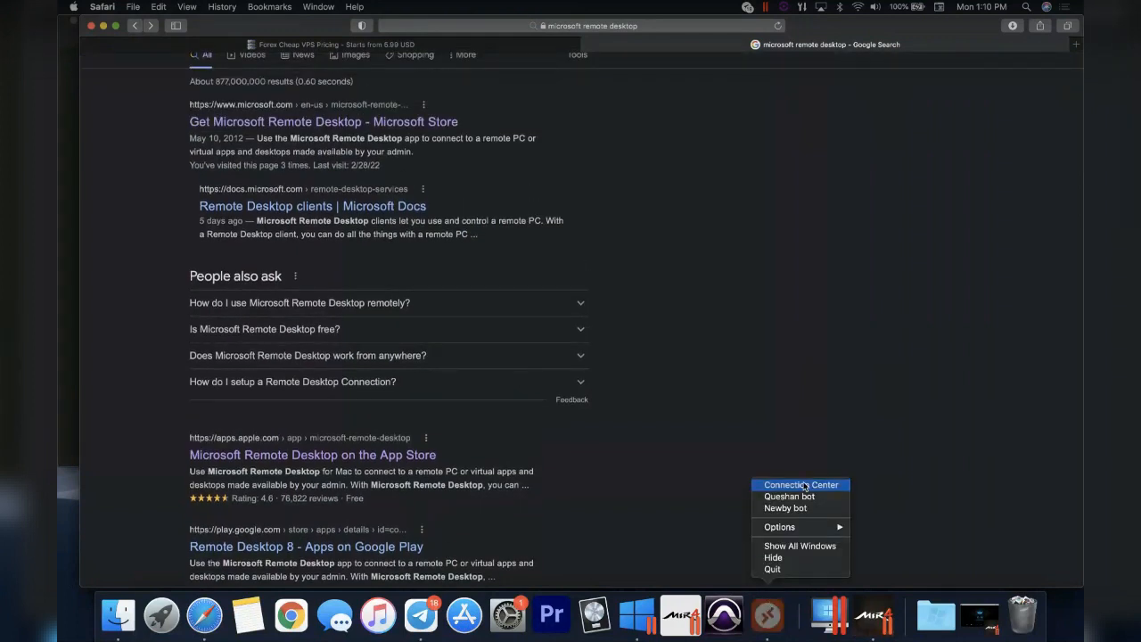
{"action": "left_click", "coordinate": [802, 485]}
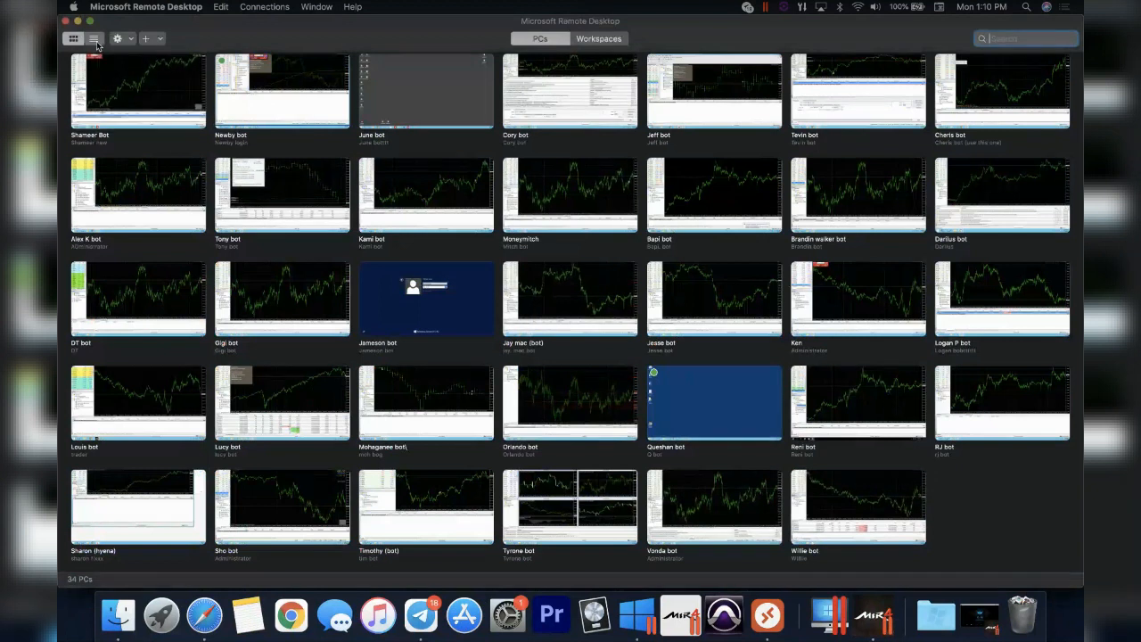
{"action": "left_click", "coordinate": [94, 39]}
{"action": "left_click", "coordinate": [74, 40]}
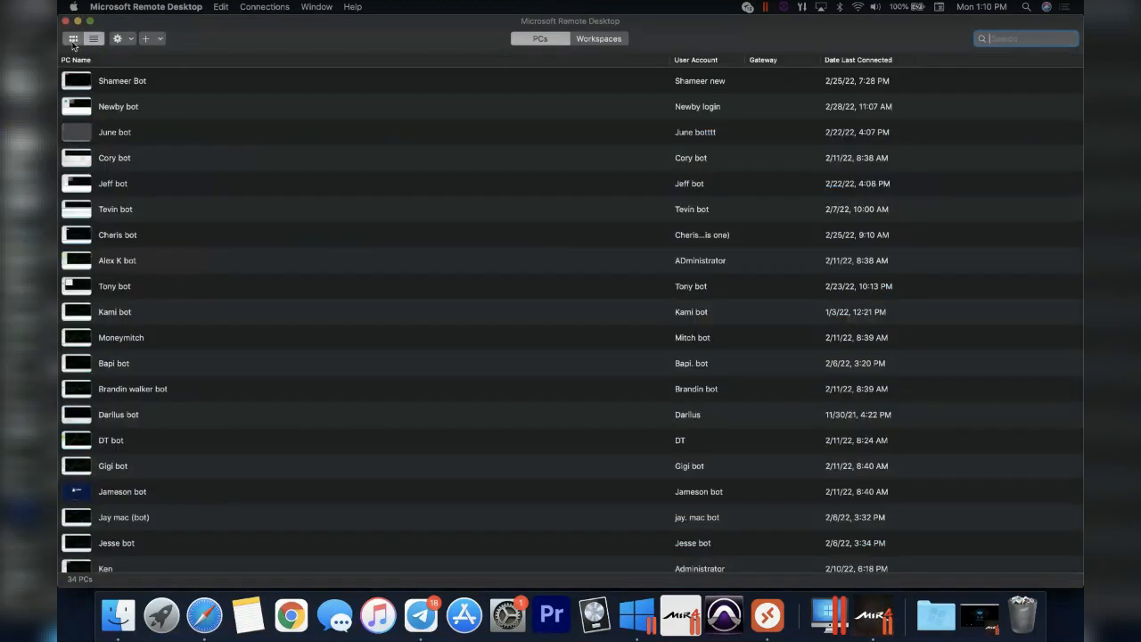
{"action": "left_click", "coordinate": [146, 39]}
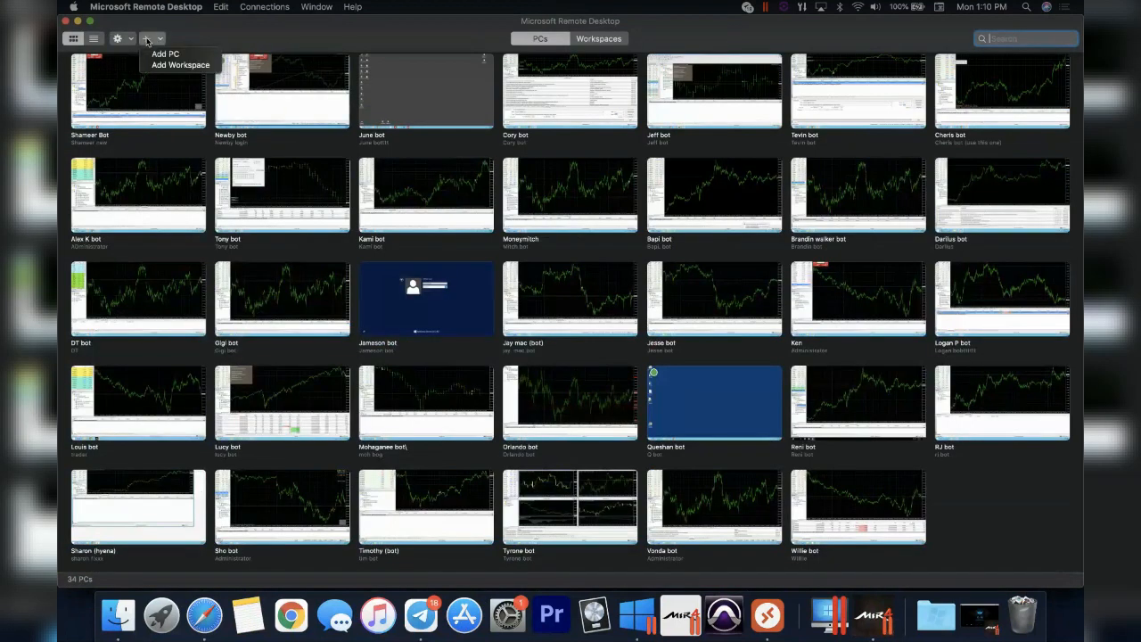
{"action": "left_click", "coordinate": [166, 54]}
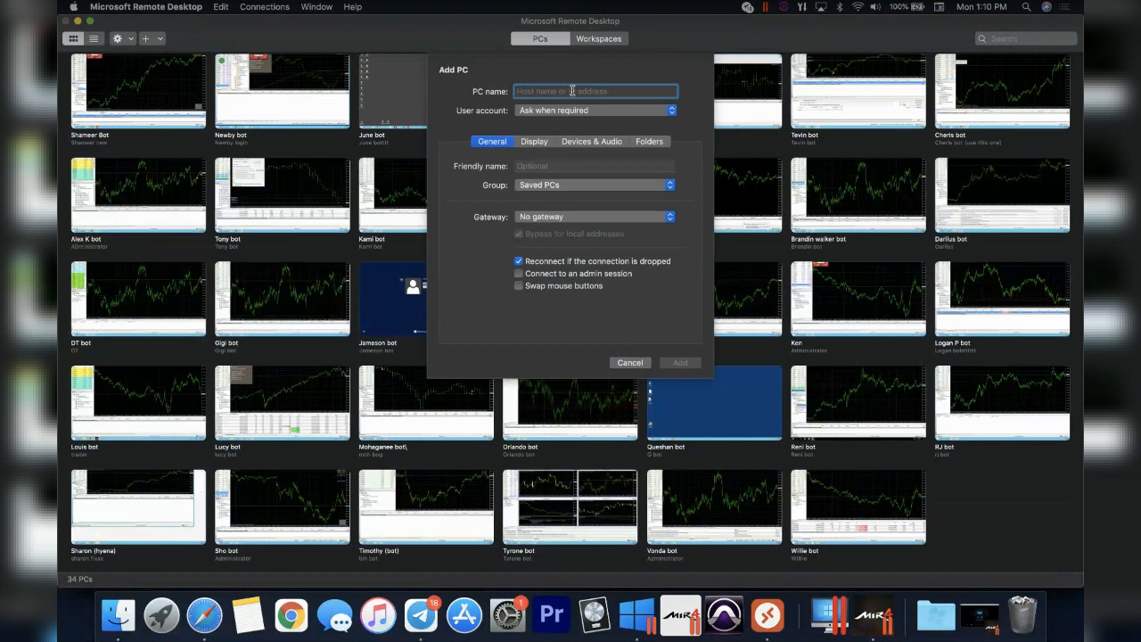
- Add PC 124.78.90.1 with a new Administrator user account and its password, then save it
{"action": "type", "text": "124.78.90.1"}
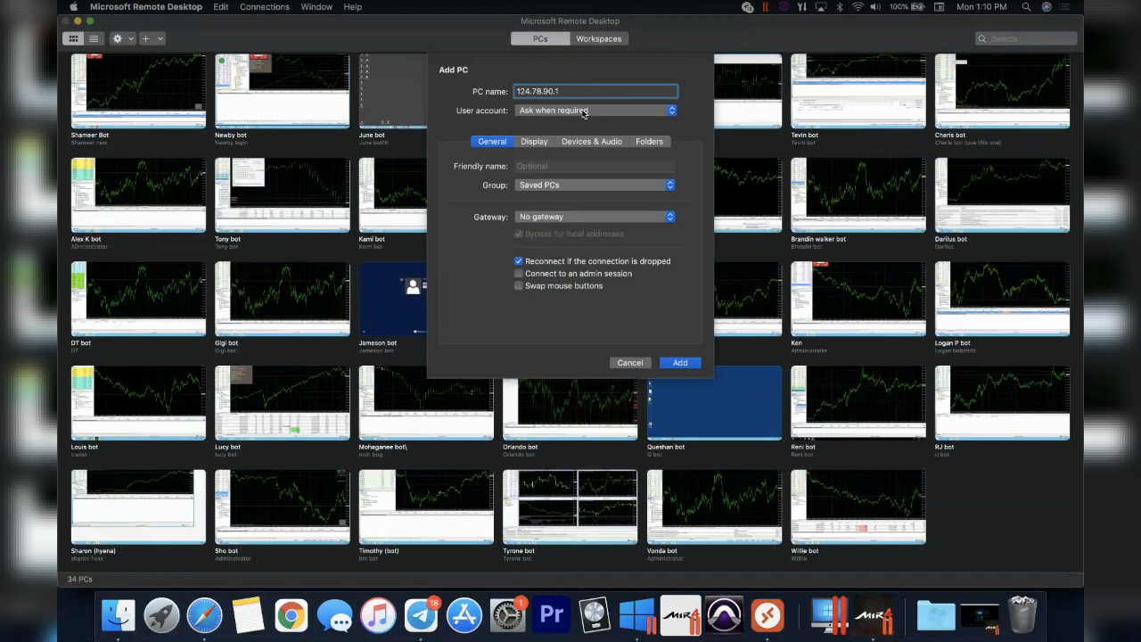
{"action": "left_click", "coordinate": [584, 112]}
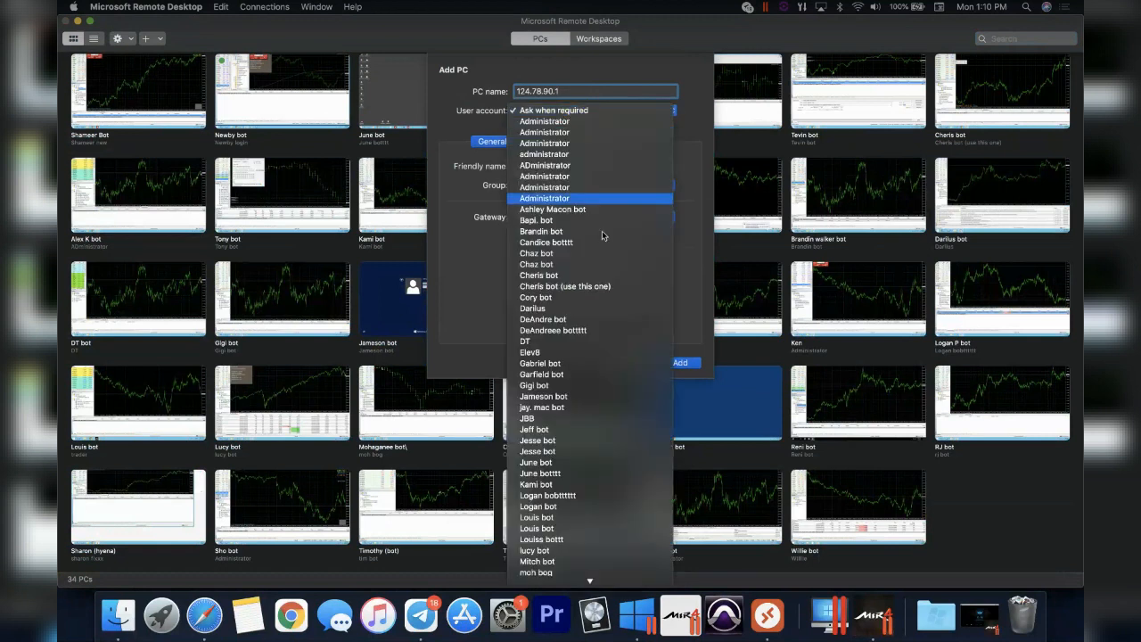
{"action": "scroll", "coordinate": [603, 239], "scroll_direction": "down", "scroll_amount": 5}
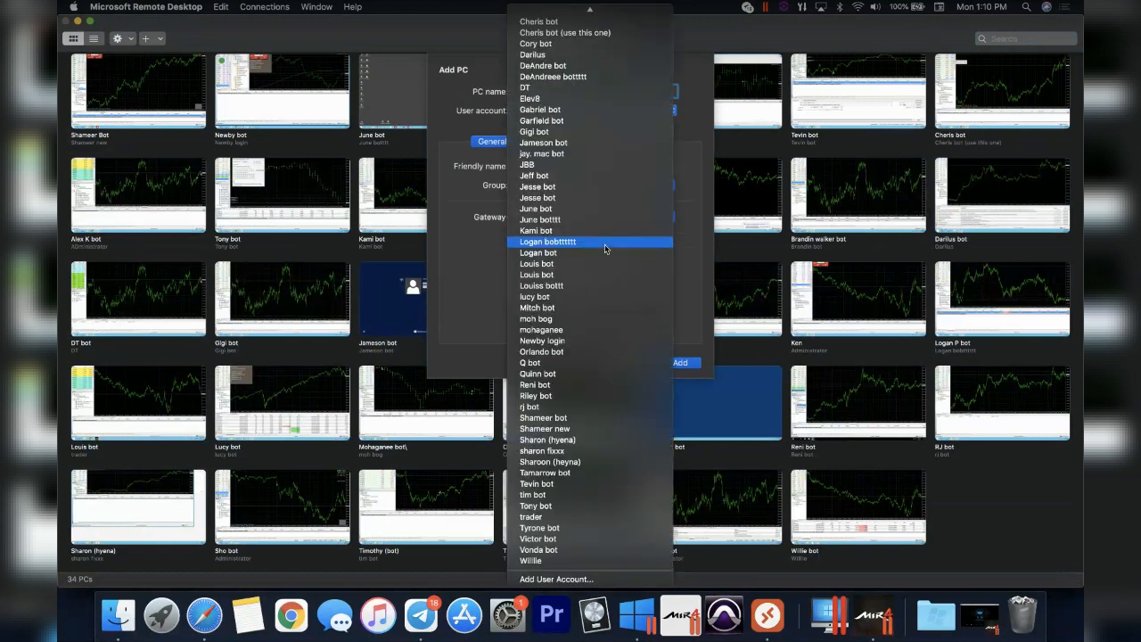
{"action": "left_click", "coordinate": [568, 581]}
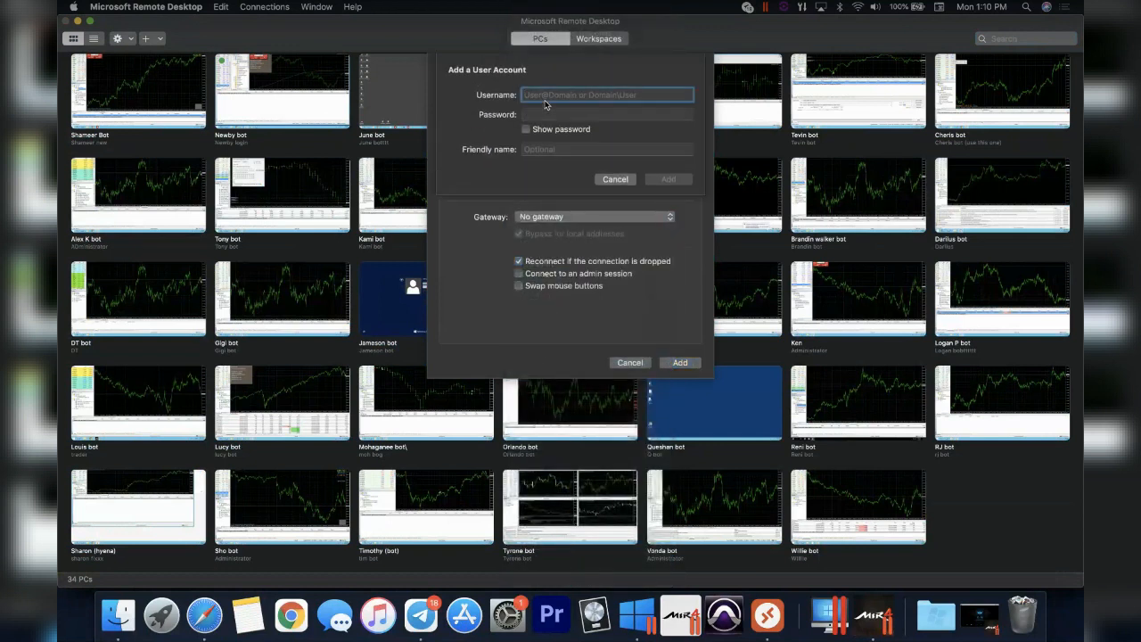
{"action": "type", "text": "ADmi"}
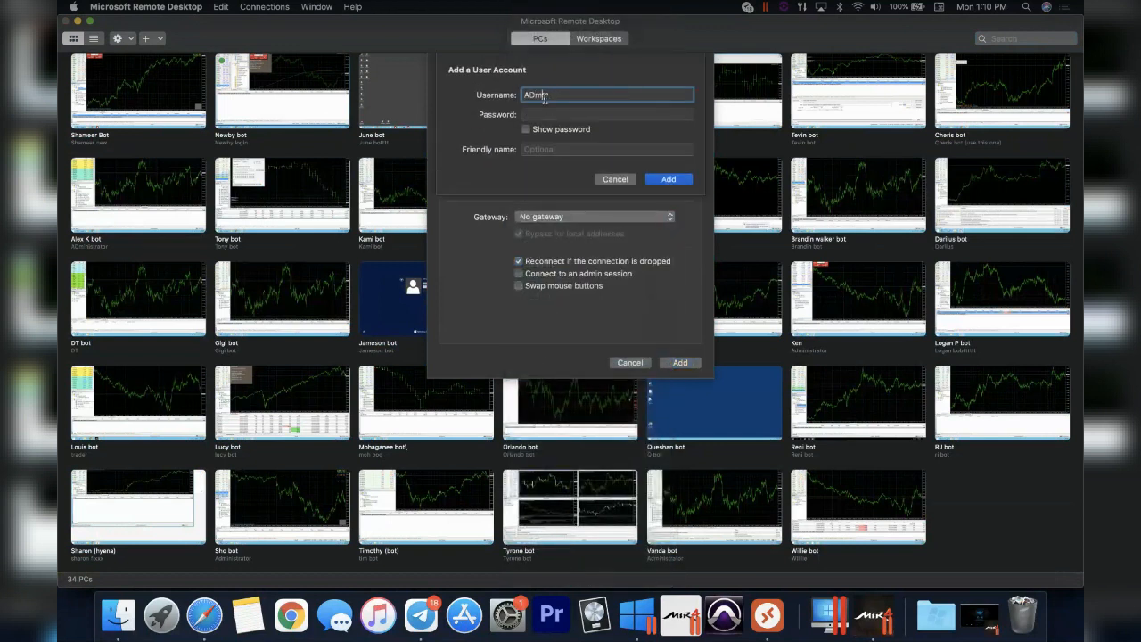
{"action": "type", "text": "nistator"}
{"action": "left_click", "coordinate": [599, 112]}
{"action": "type", "text": "***"}
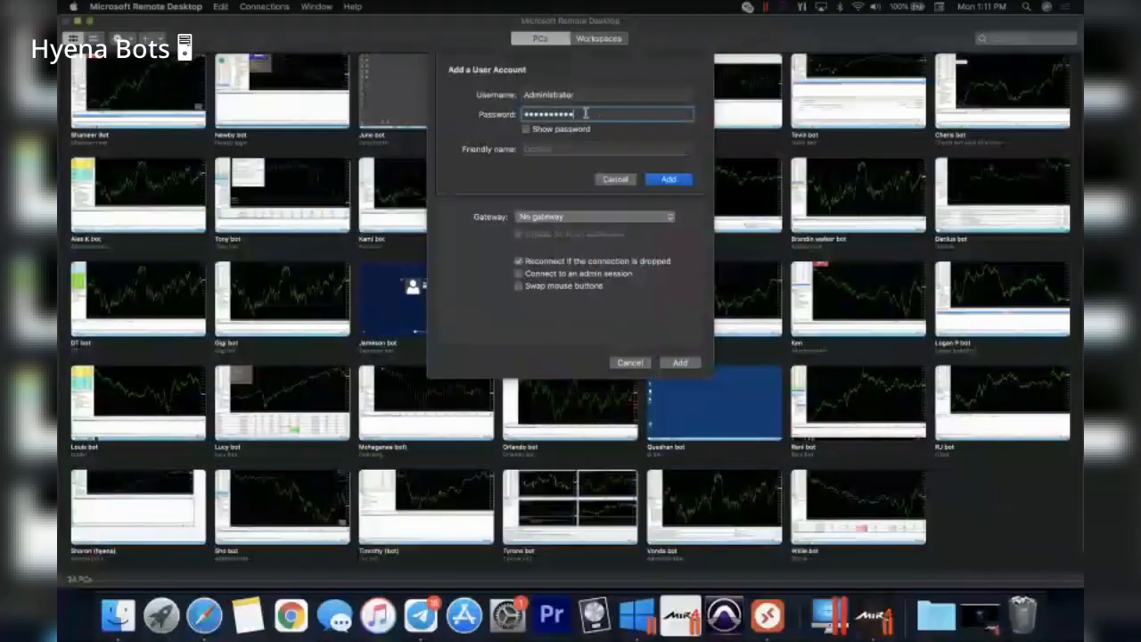
{"action": "left_click", "coordinate": [627, 179]}
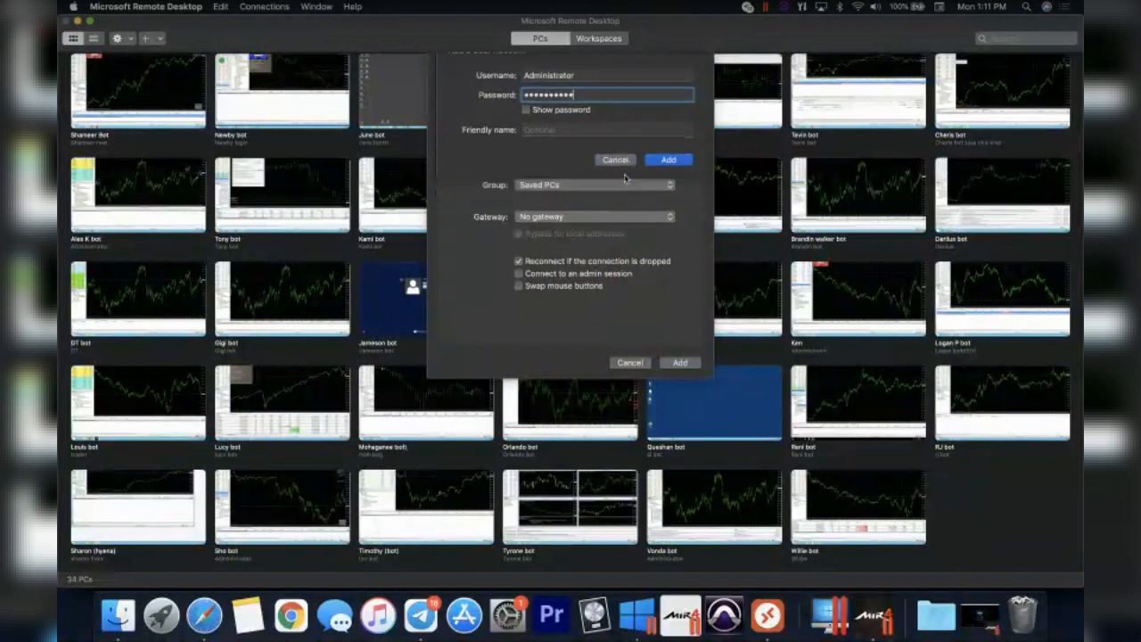
{"action": "left_click", "coordinate": [675, 365]}
{"action": "mouse_move", "coordinate": [1022, 514]}
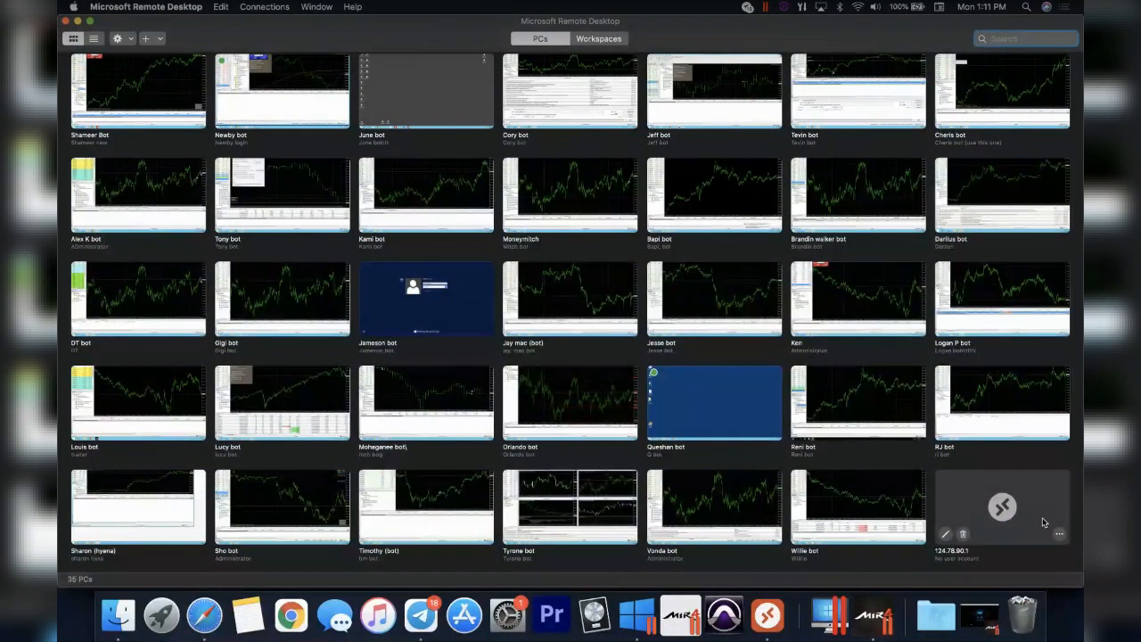
- Connect to the 124.78.90.1 PC tile to open the remote Windows desktop
{"action": "left_click", "coordinate": [979, 504]}
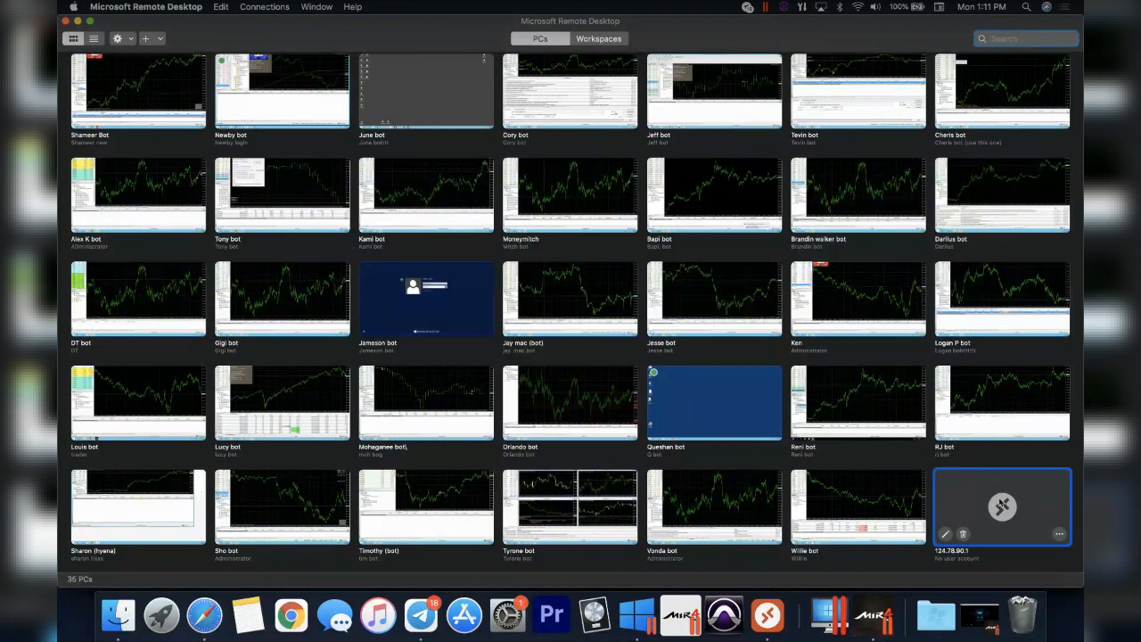
{"action": "double_click", "coordinate": [986, 506]}
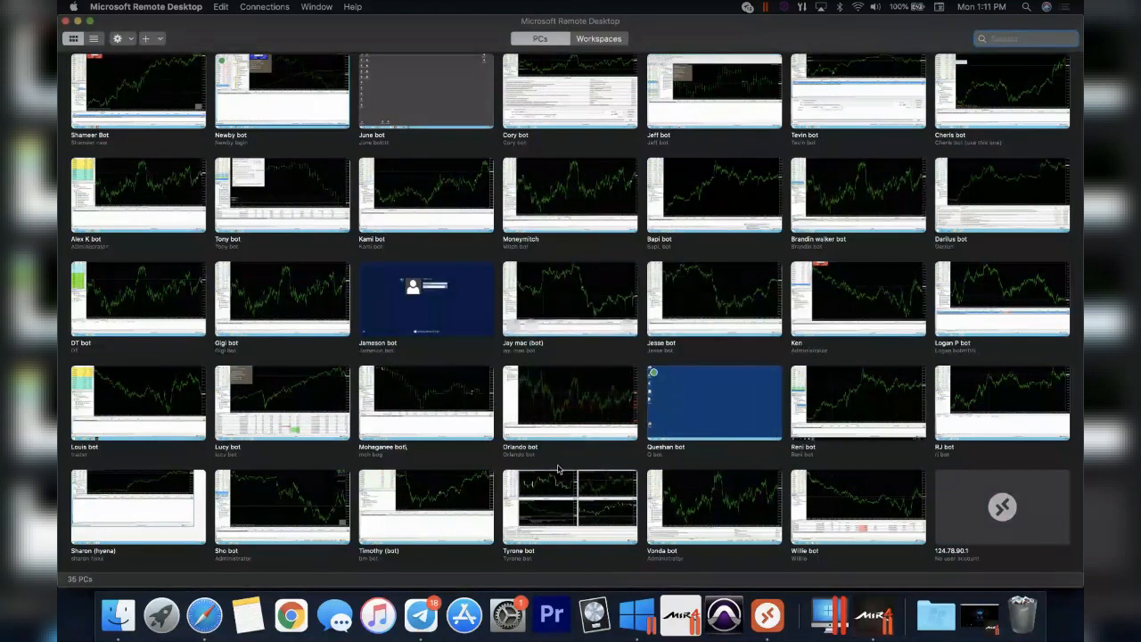
{"action": "double_click", "coordinate": [665, 384]}
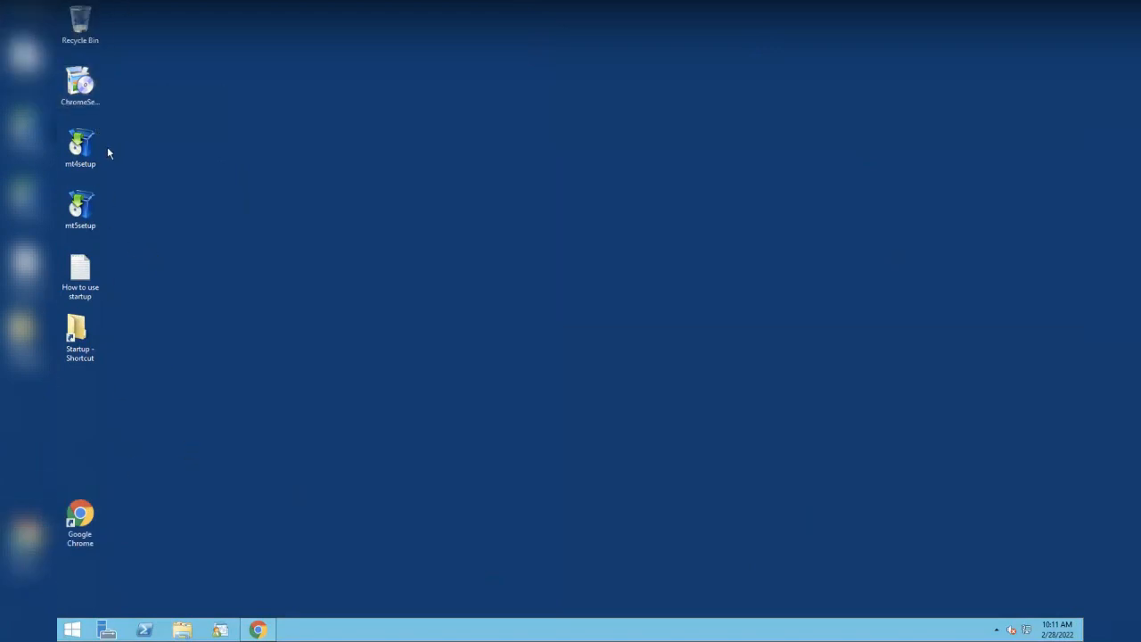
- Run mt4setup with installation folder and program group suffixed '-1', then install
{"action": "double_click", "coordinate": [79, 145]}
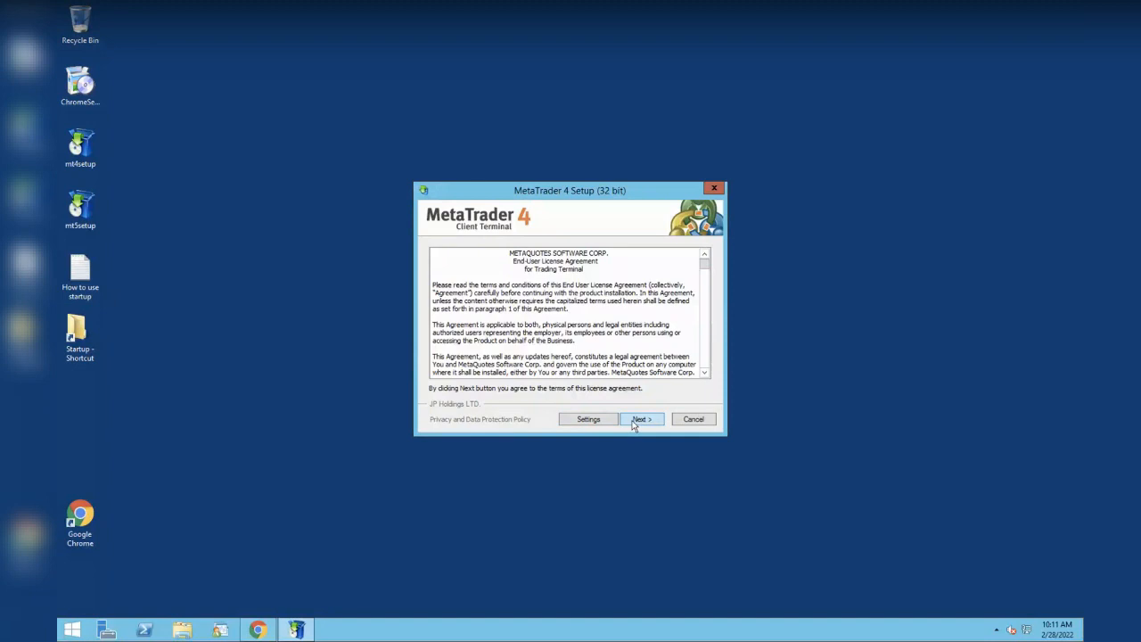
{"action": "left_click", "coordinate": [592, 419]}
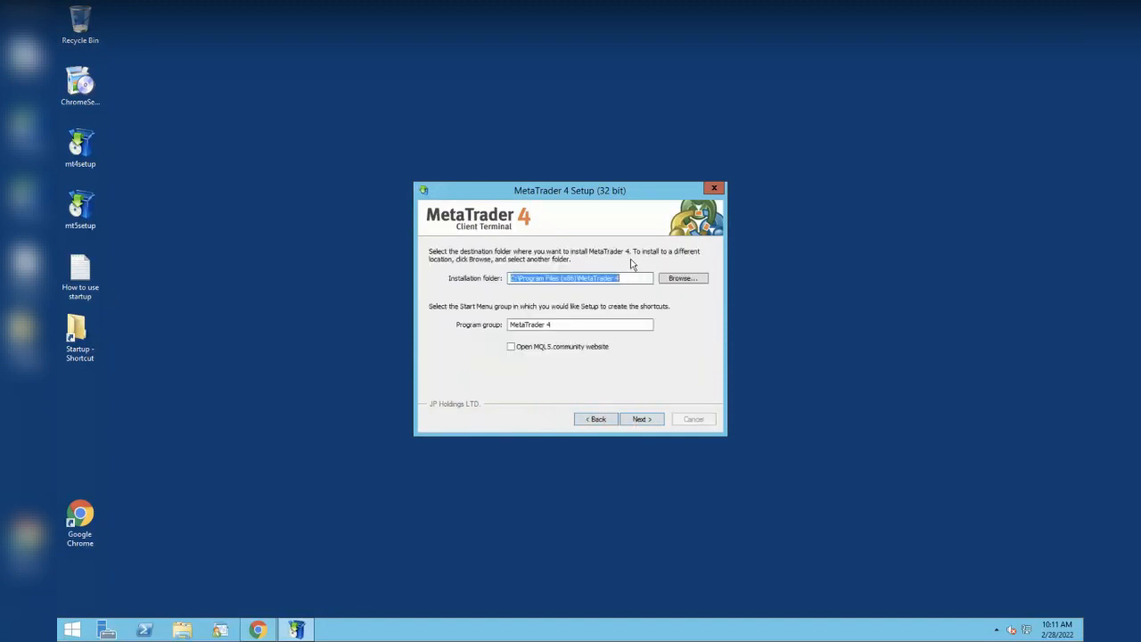
{"action": "left_click", "coordinate": [631, 279]}
{"action": "type", "text": "-1"}
{"action": "left_click", "coordinate": [571, 325]}
{"action": "type", "text": "-1"}
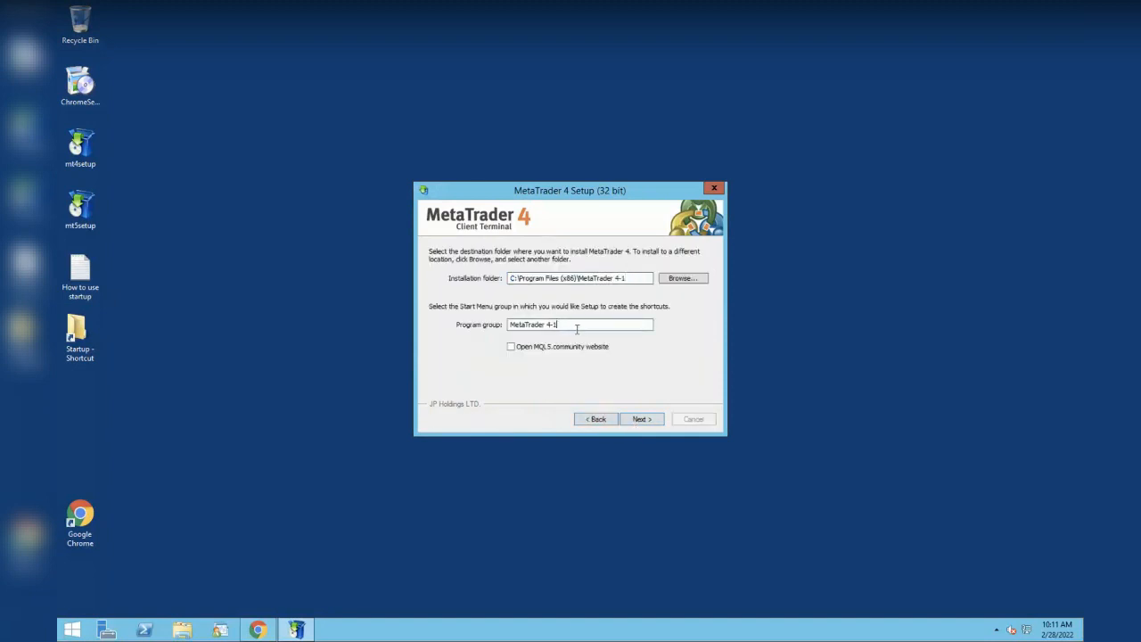
{"action": "left_click", "coordinate": [639, 419]}
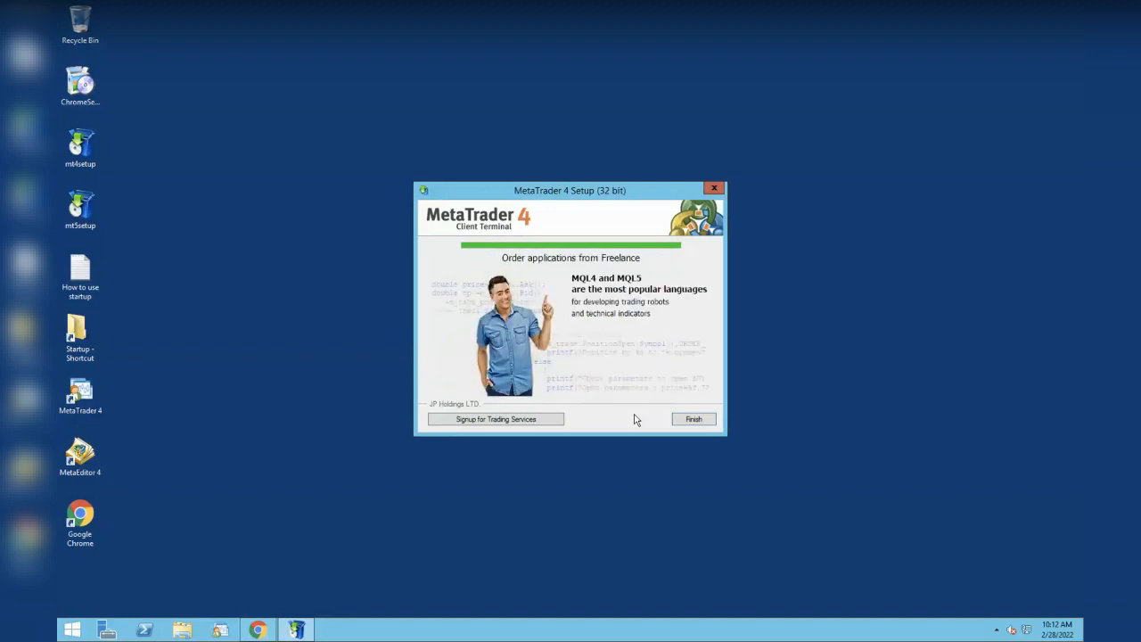
- Finish the installer so MetaTrader 4 launches with the Open an Account dialog
{"action": "left_click", "coordinate": [688, 421]}
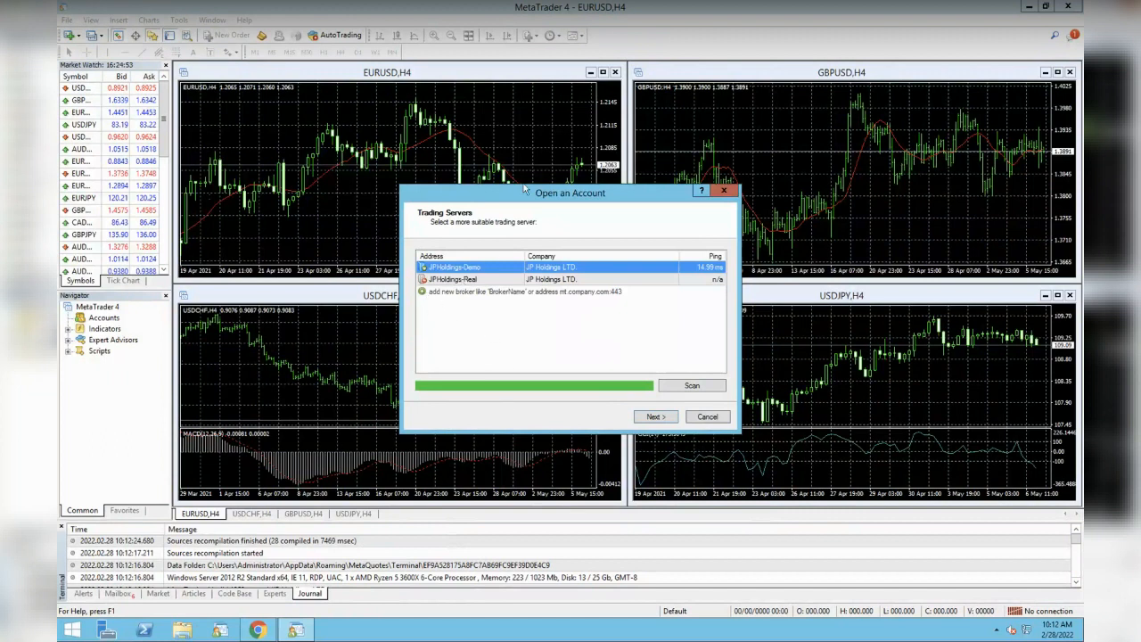
- Scan for the Osprey broker, select the Osprey-Live server, and choose Existing trade account
{"action": "left_click", "coordinate": [423, 293]}
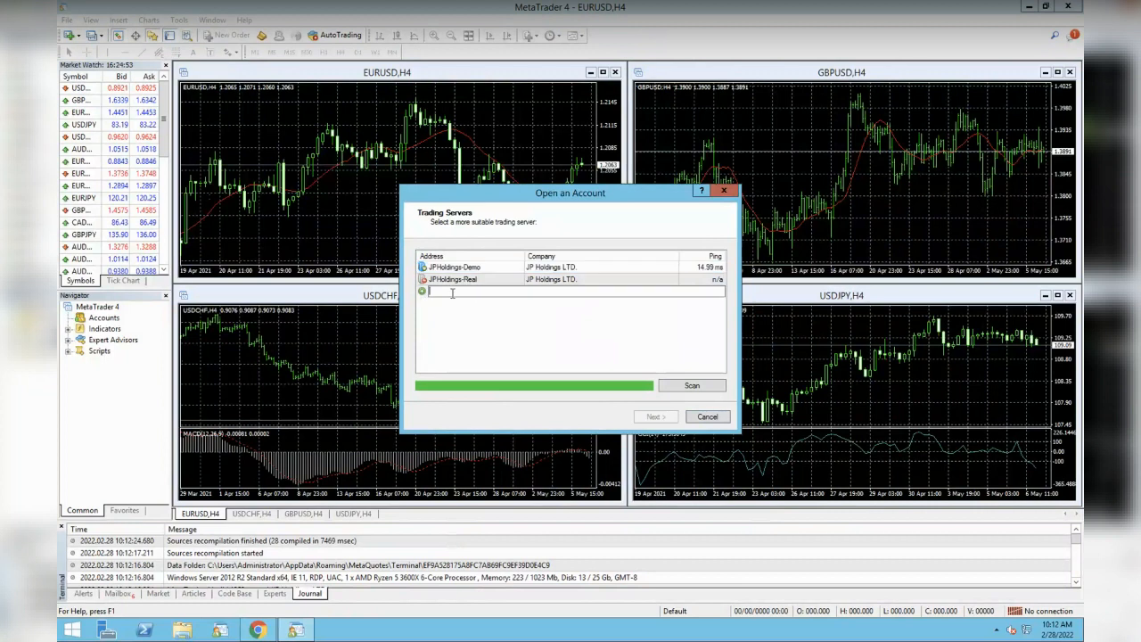
{"action": "type", "text": "Osprey"}
{"action": "left_click", "coordinate": [691, 388]}
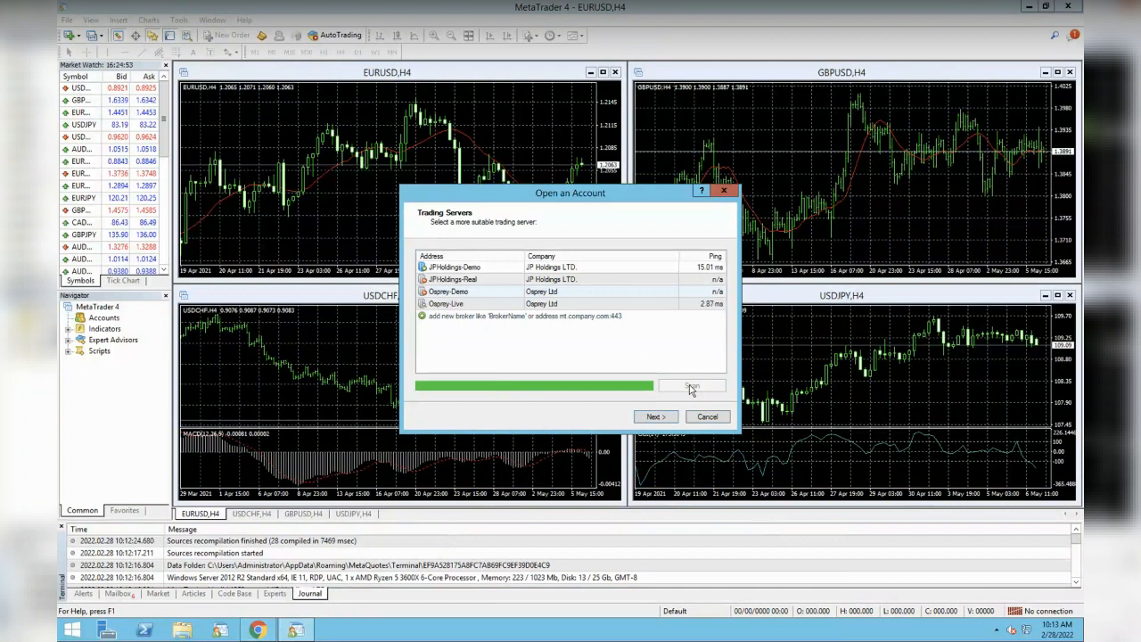
{"action": "left_click", "coordinate": [495, 292]}
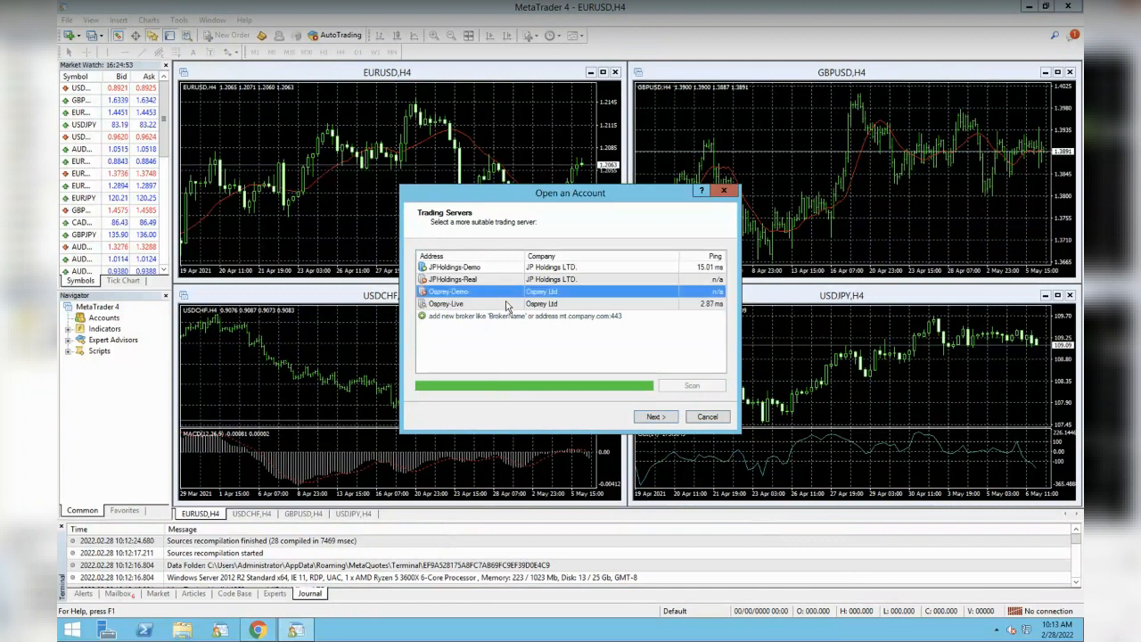
{"action": "left_click", "coordinate": [506, 305]}
{"action": "left_click", "coordinate": [665, 417]}
{"action": "left_click", "coordinate": [506, 289]}
{"action": "left_click", "coordinate": [514, 305]}
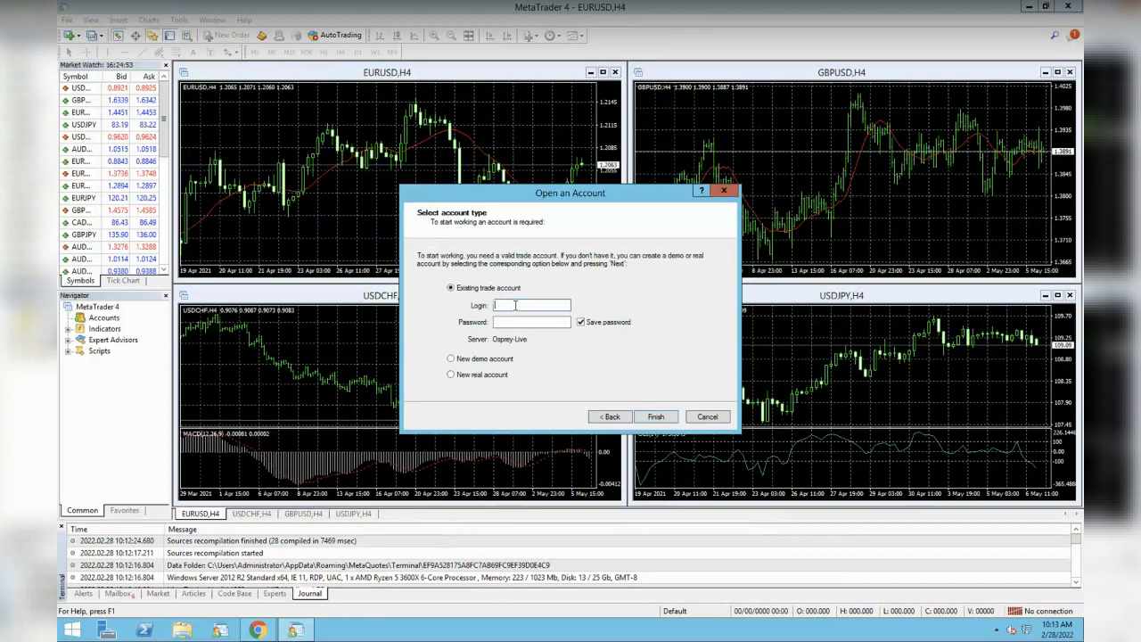
- Log in with the trade account's login number and password, keeping Save password ticked
{"action": "left_click", "coordinate": [517, 324]}
{"action": "type", "text": "********"}
{"action": "left_click", "coordinate": [648, 418]}
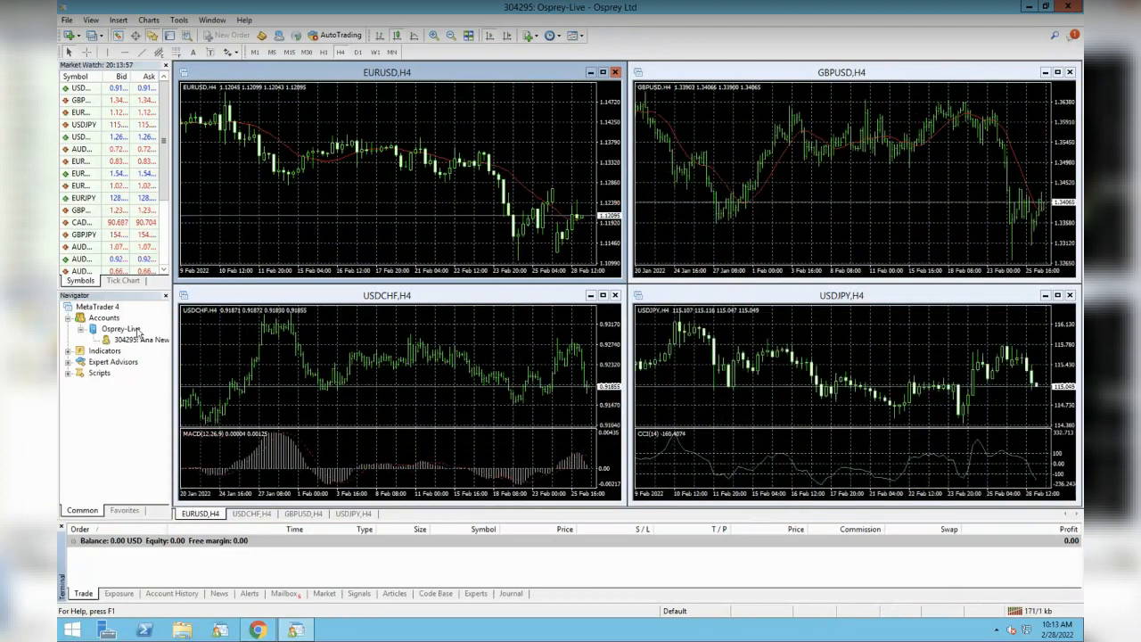
- Collapse the Osprey-Live account in Navigator and minimise MetaTrader 4 to reveal the desktop
{"action": "left_click", "coordinate": [81, 329]}
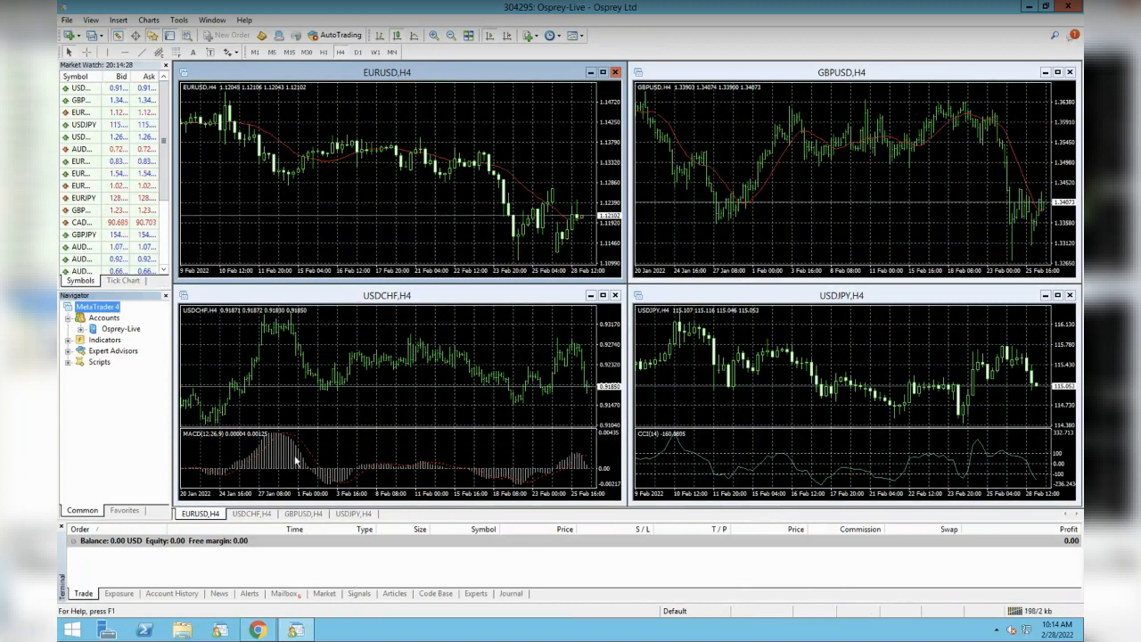
{"action": "left_click", "coordinate": [301, 632]}
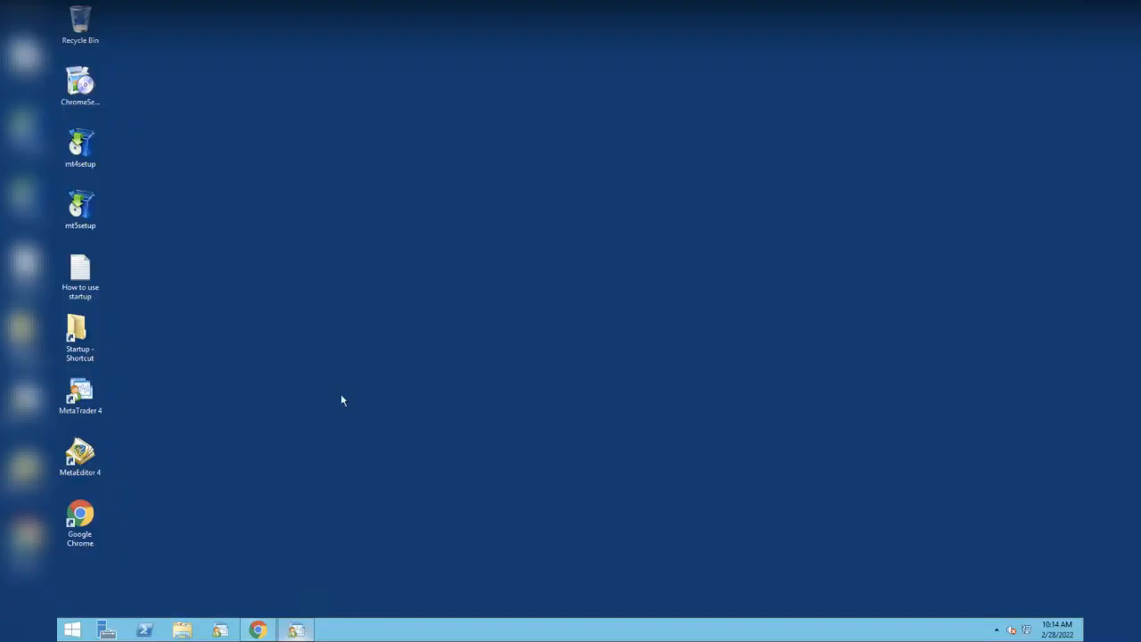
- Return to the Hyena Bots Gmail message, scroll to its six attachments, and open fwdhyenabots (2).zip
{"action": "left_click", "coordinate": [257, 631]}
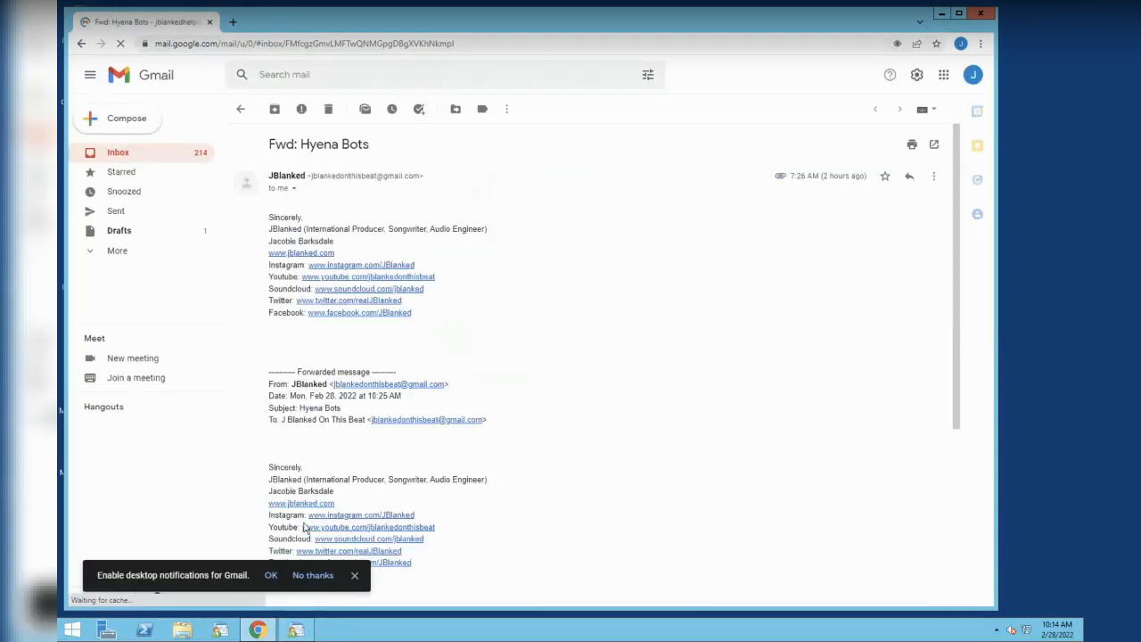
{"action": "left_click", "coordinate": [942, 14]}
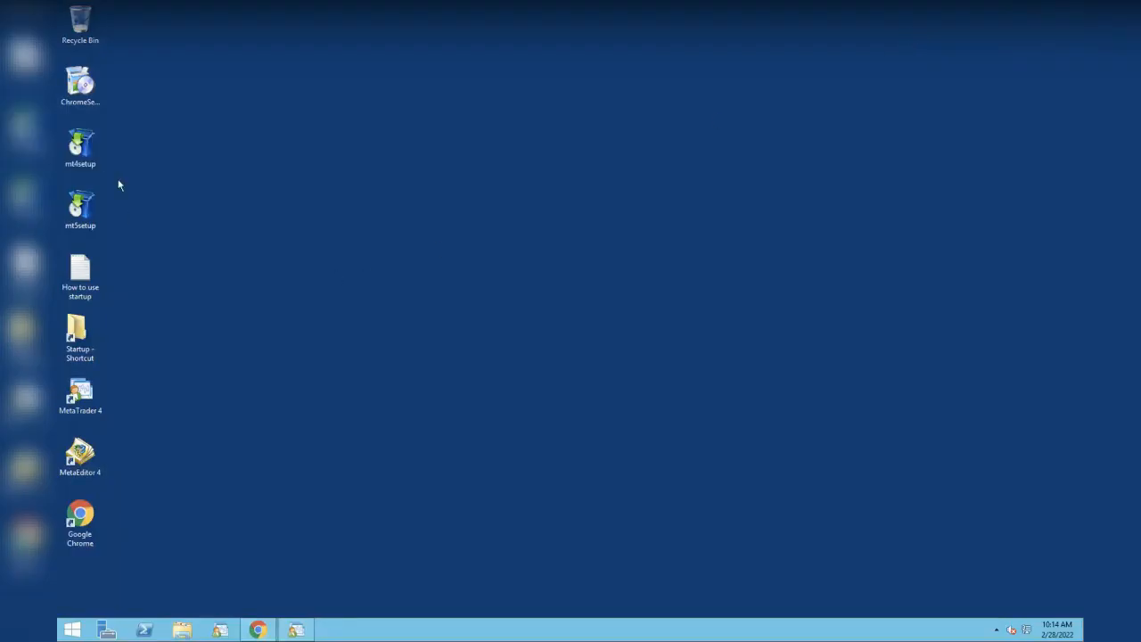
{"action": "left_click", "coordinate": [82, 85]}
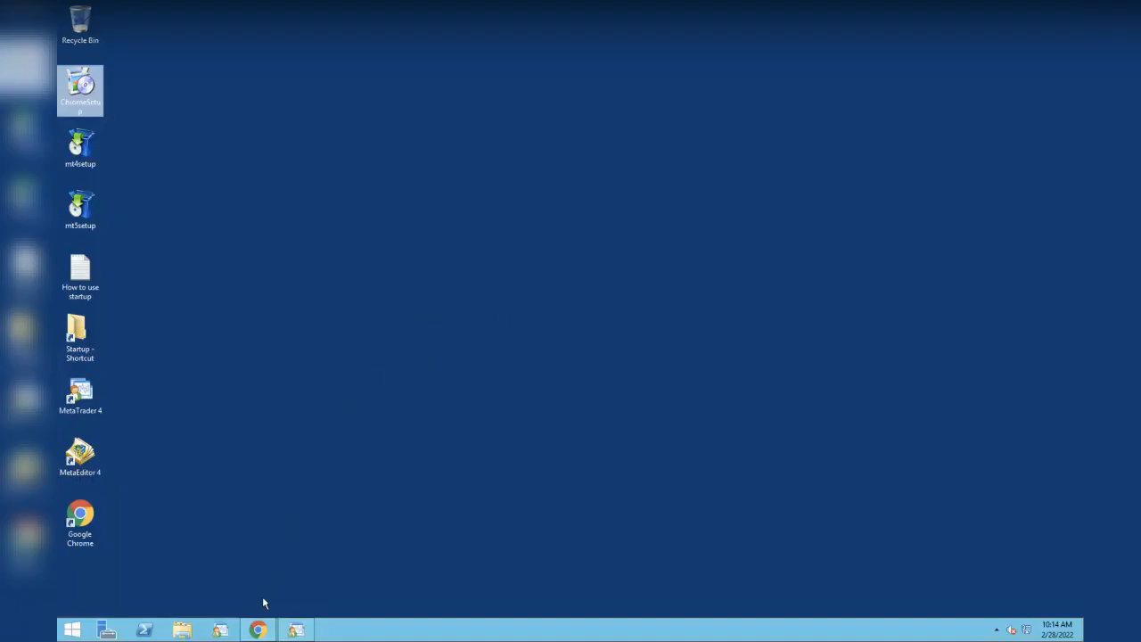
{"action": "left_click", "coordinate": [260, 630]}
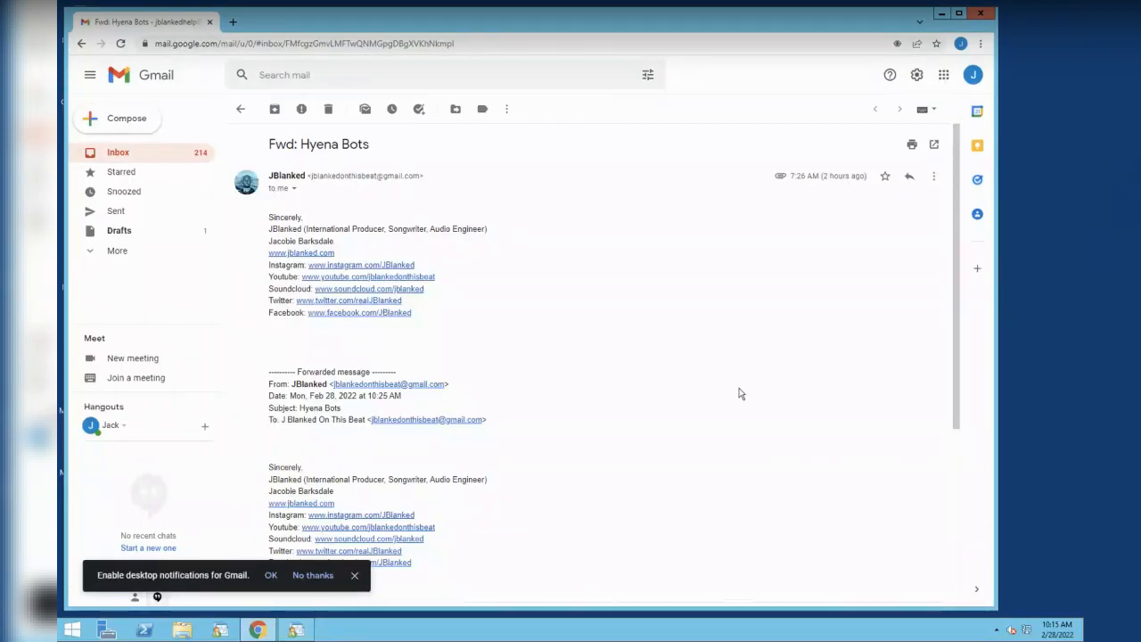
{"action": "scroll", "coordinate": [739, 393], "scroll_direction": "down", "scroll_amount": 3}
{"action": "scroll", "coordinate": [739, 393], "scroll_direction": "down", "scroll_amount": 2}
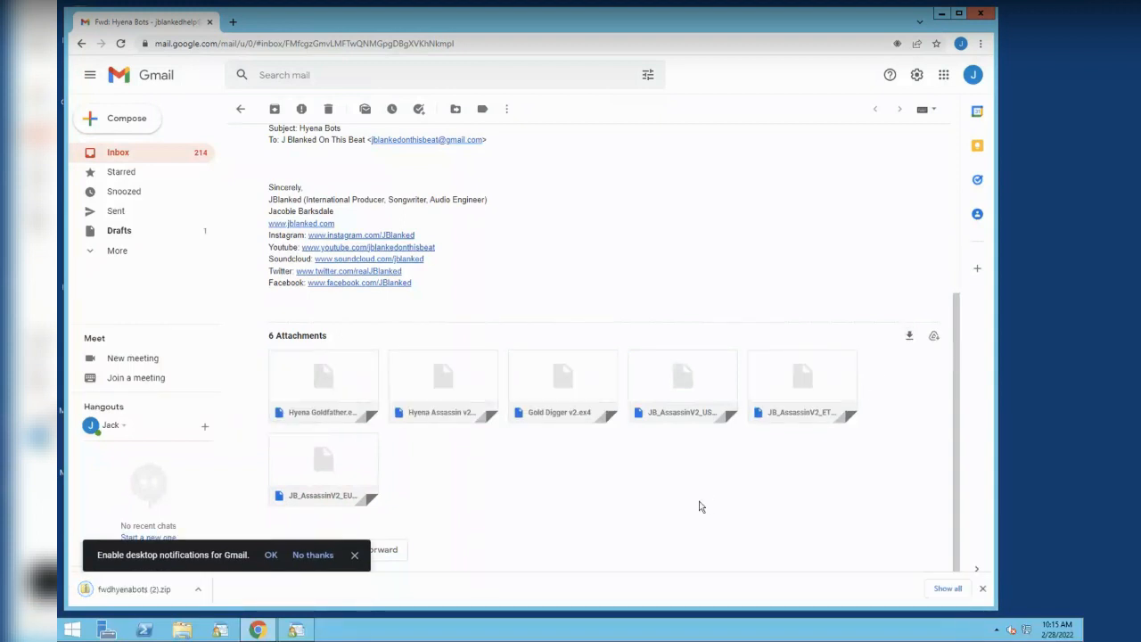
{"action": "scroll", "coordinate": [700, 504], "scroll_direction": "down", "scroll_amount": 1}
{"action": "left_click", "coordinate": [148, 596]}
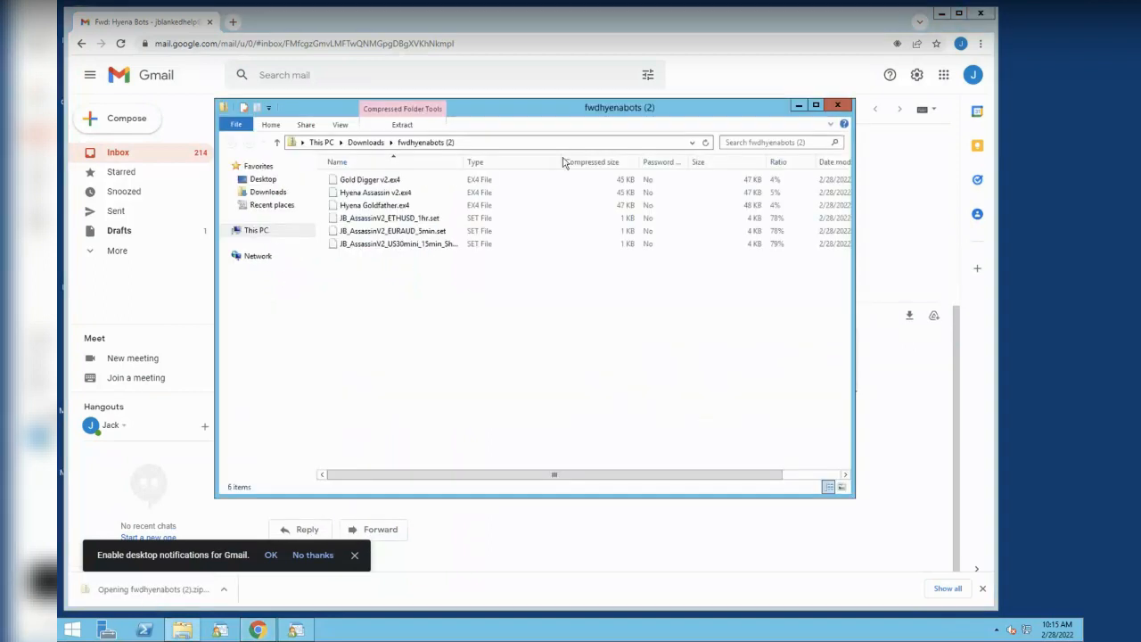
- Copy all six Hyena bot files from the zip to the desktop, then close the zip window and Chrome
{"action": "left_click_drag", "start_coordinate": [402, 272], "coordinate": [277, 183]}
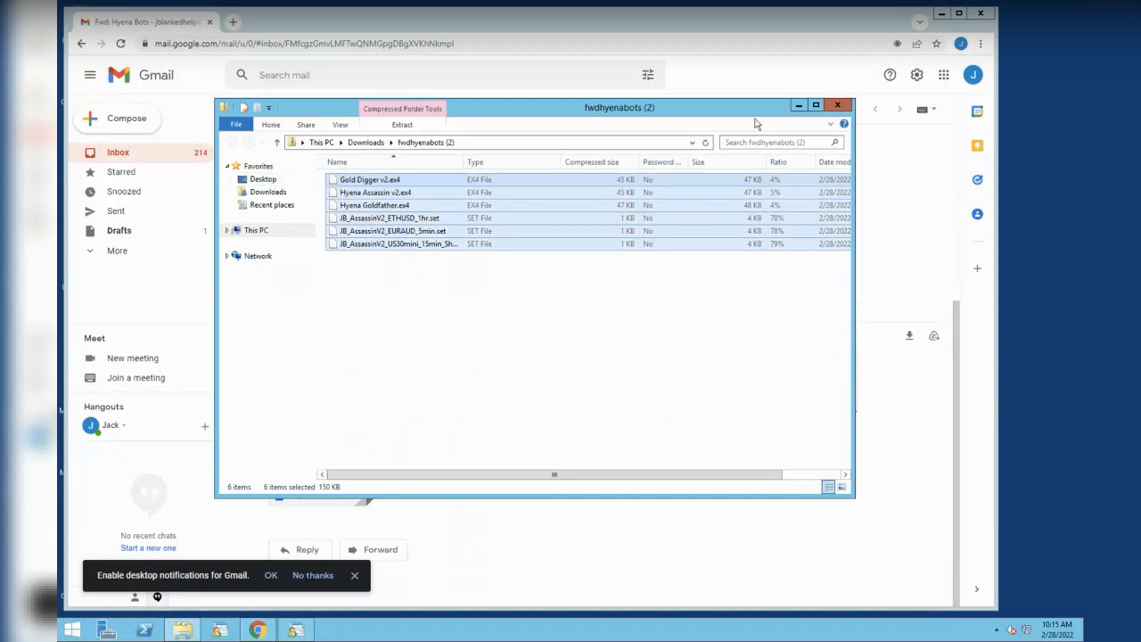
{"action": "left_click", "coordinate": [839, 106]}
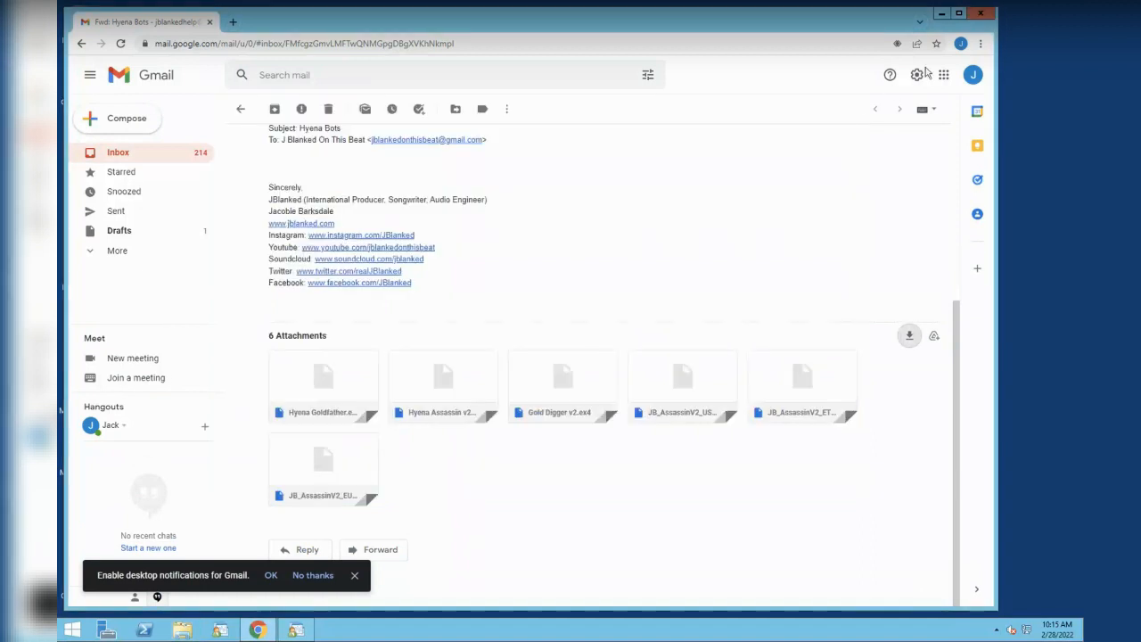
{"action": "left_click", "coordinate": [982, 15]}
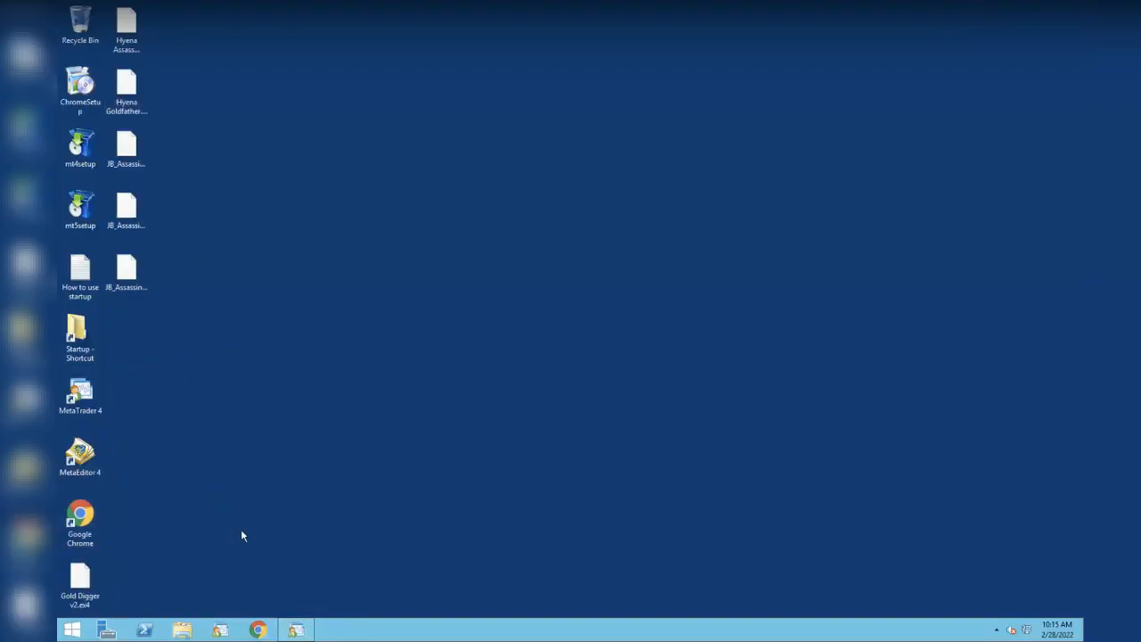
- Open MetaTrader's data folder and navigate into MQL4\Experts
{"action": "mouse_move", "coordinate": [299, 634]}
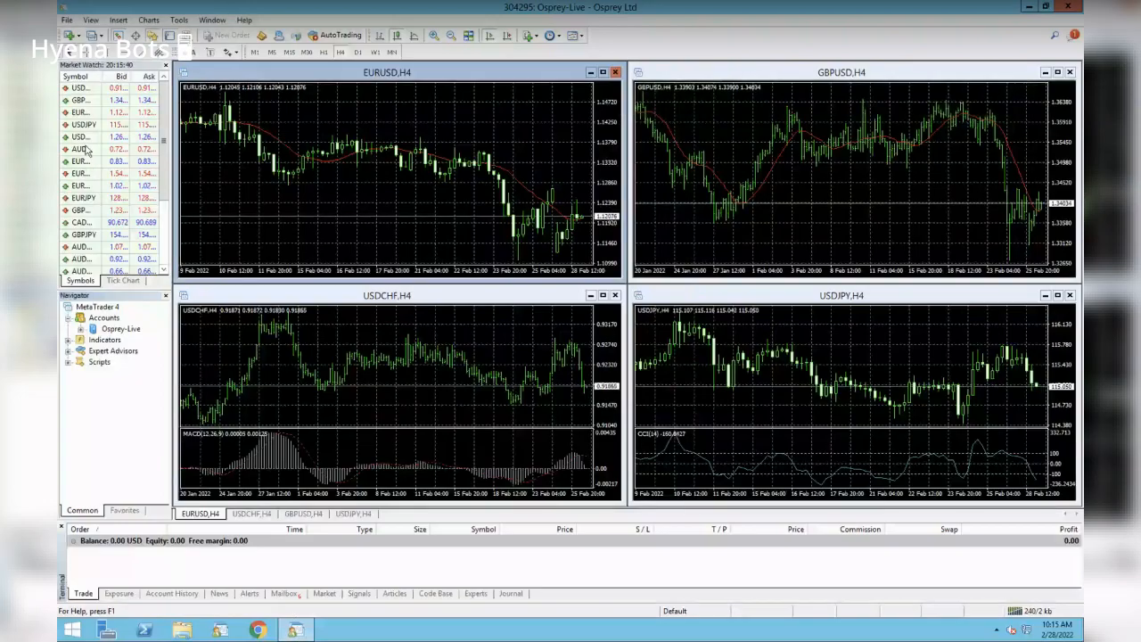
{"action": "left_click", "coordinate": [67, 20]}
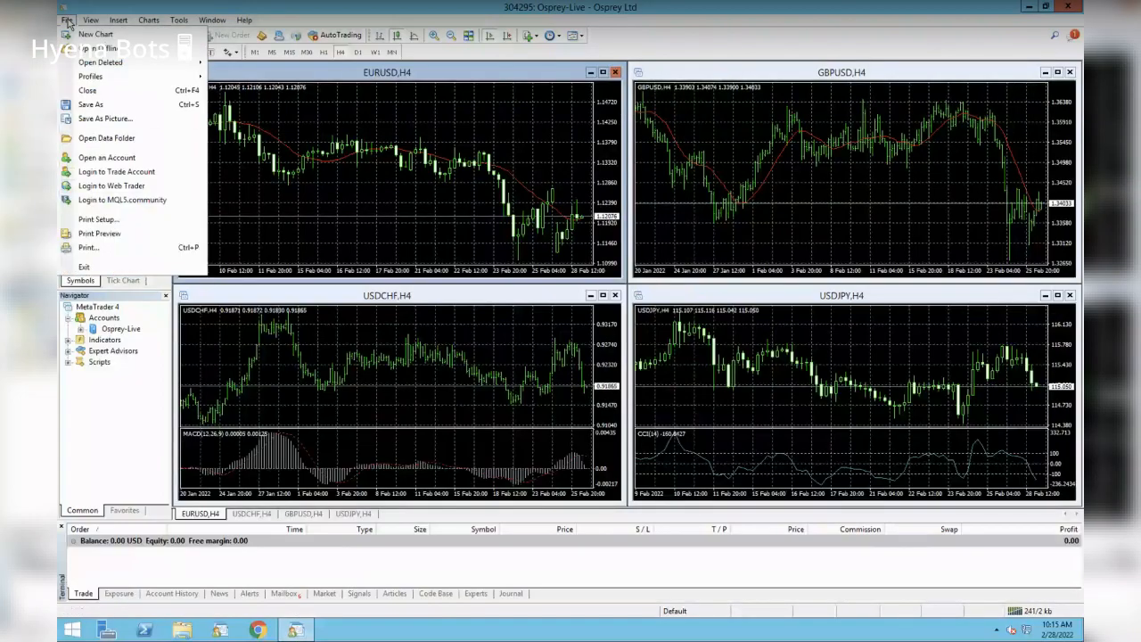
{"action": "left_click", "coordinate": [144, 143]}
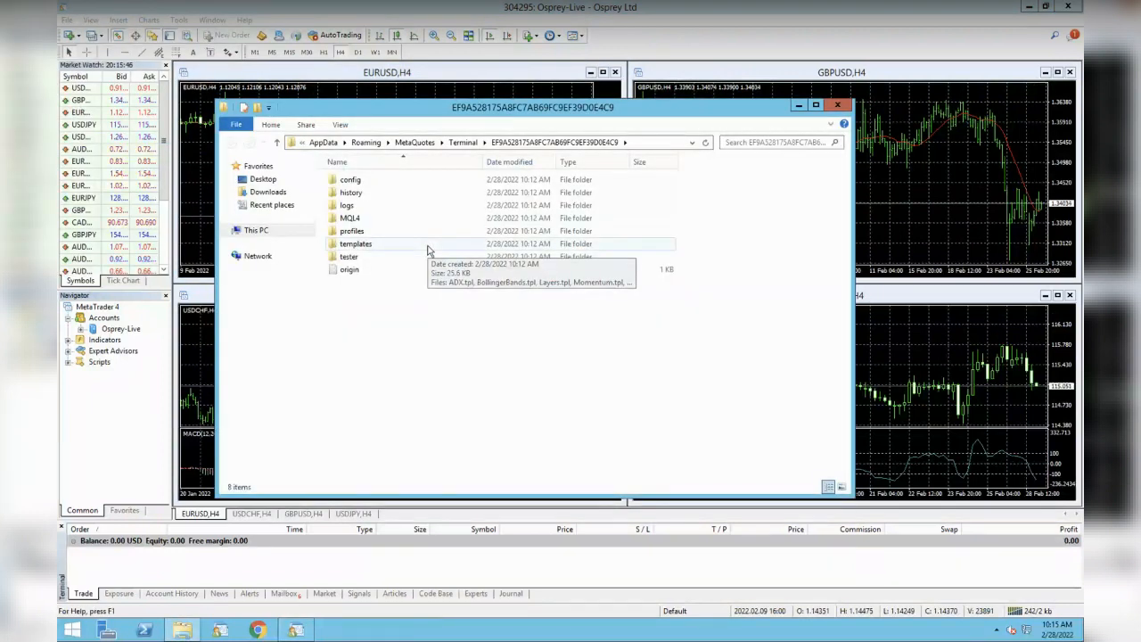
{"action": "double_click", "coordinate": [367, 223]}
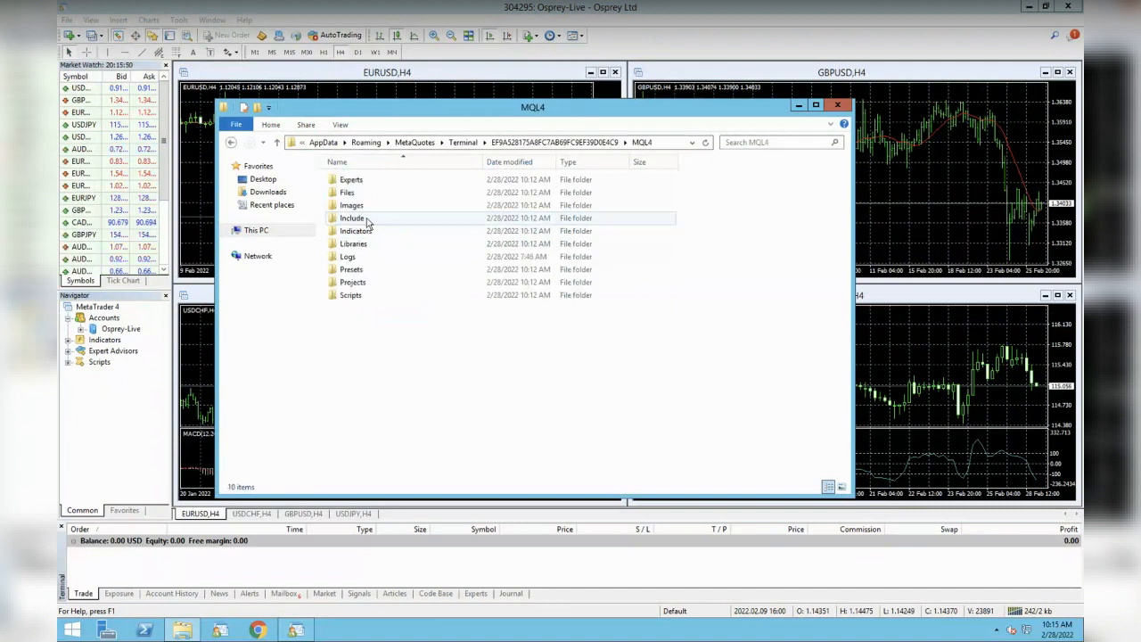
{"action": "double_click", "coordinate": [352, 180]}
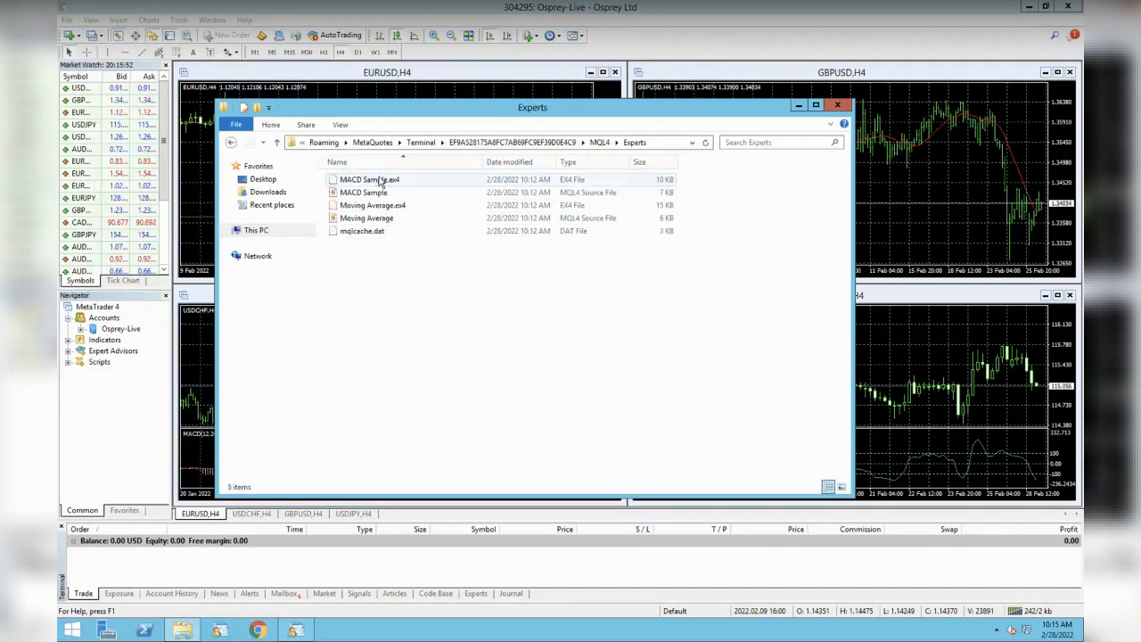
- Move Gold Digger v2, Hyena Goldfather and Hyena Assassin v2 .ex4 files into Experts, then close it
{"action": "left_click", "coordinate": [1028, 9]}
{"action": "left_click_drag", "start_coordinate": [580, 107], "coordinate": [621, 78]}
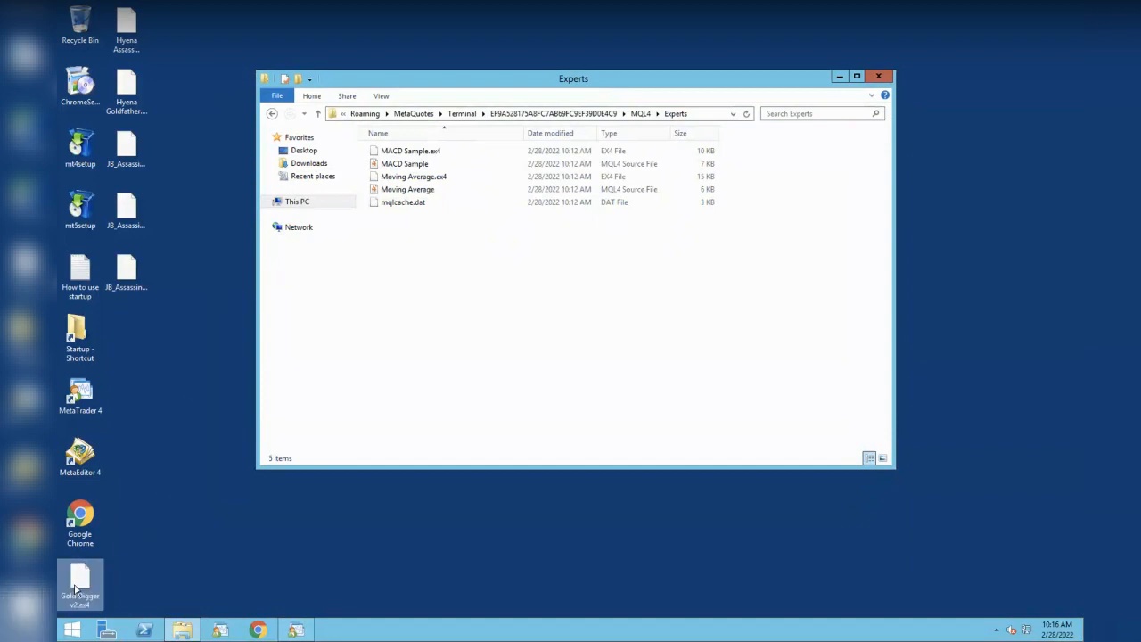
{"action": "left_click_drag", "start_coordinate": [81, 593], "coordinate": [491, 303]}
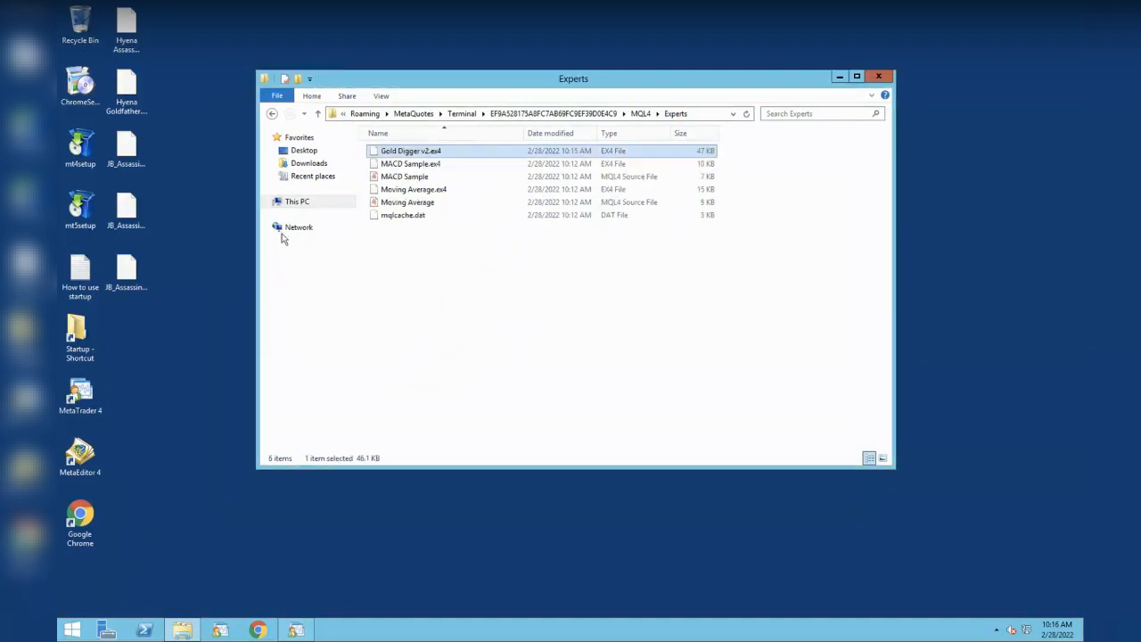
{"action": "left_click_drag", "start_coordinate": [112, 105], "coordinate": [451, 265]}
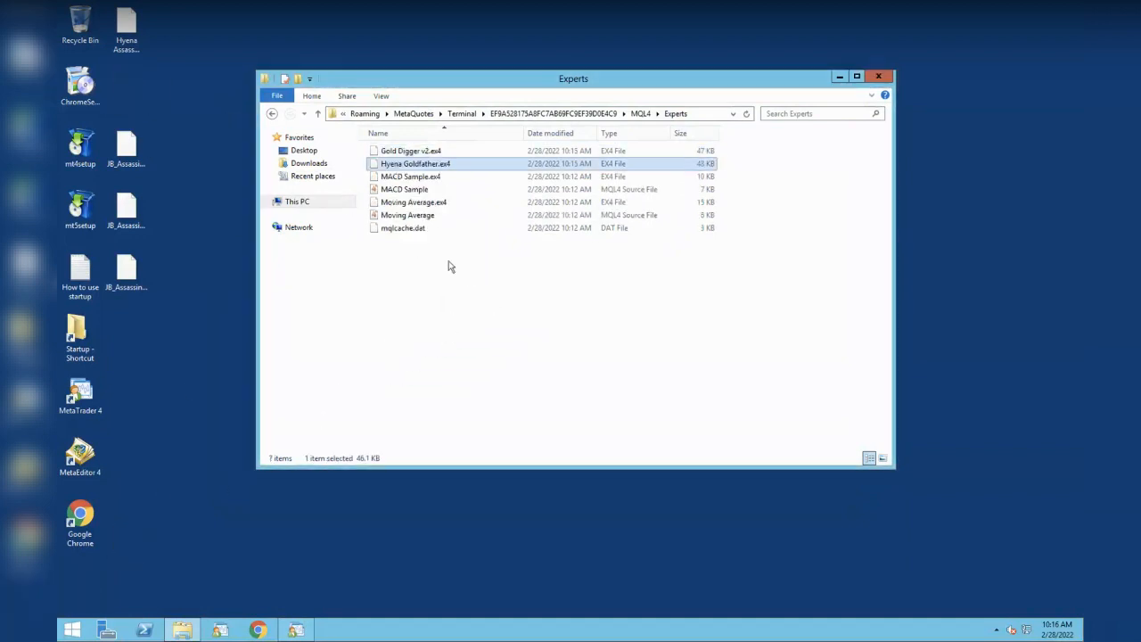
{"action": "left_click_drag", "start_coordinate": [131, 33], "coordinate": [463, 303]}
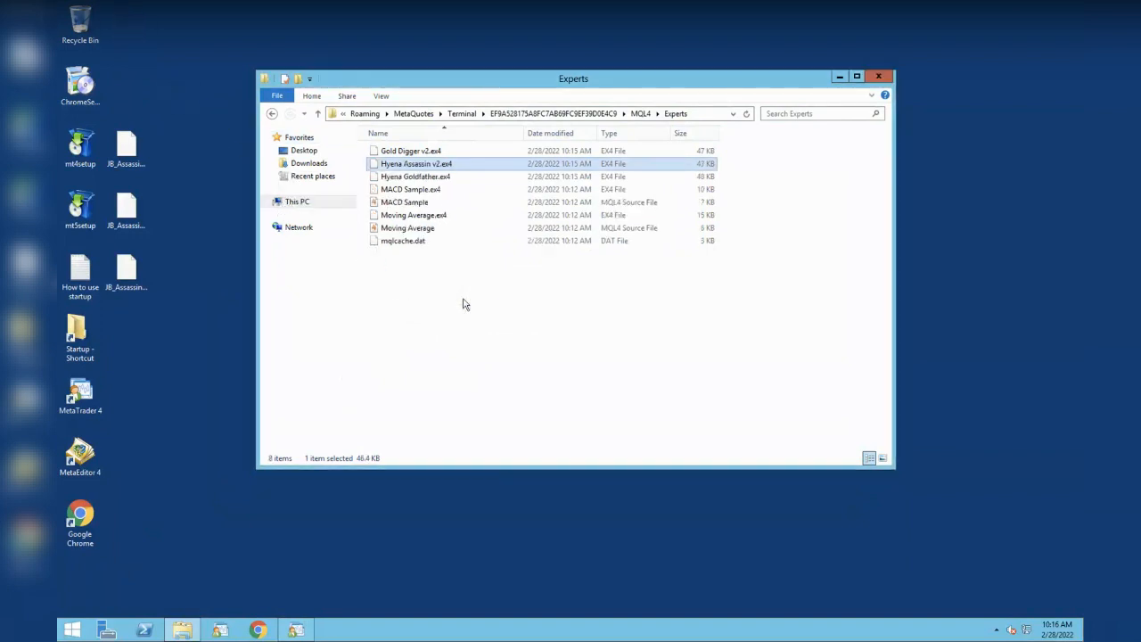
{"action": "left_click", "coordinate": [879, 77]}
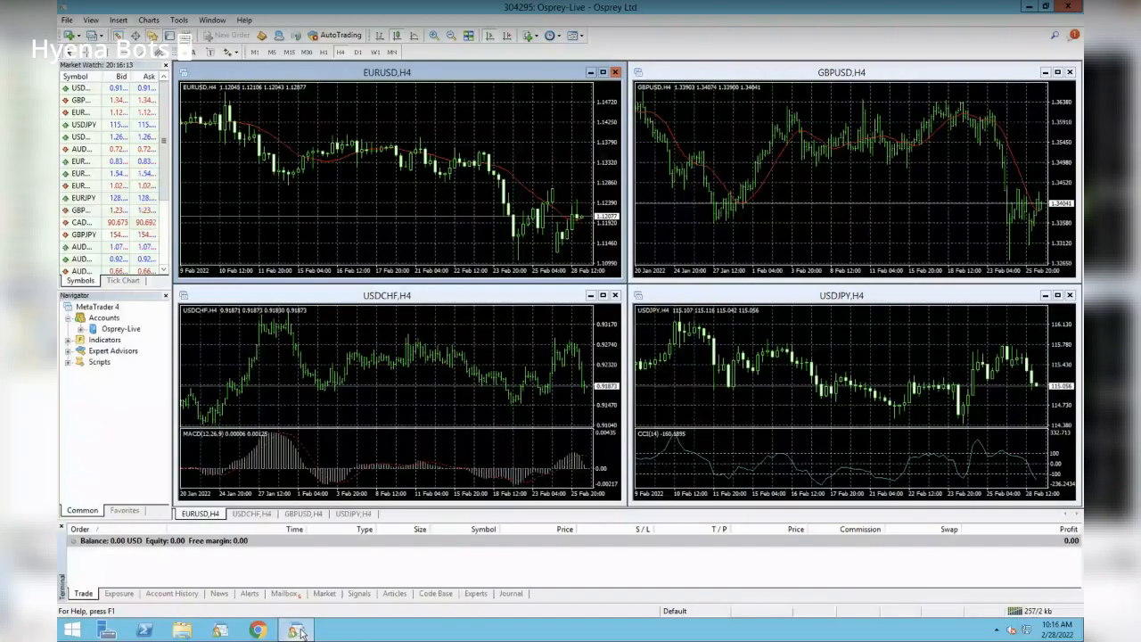
- Expand Expert Advisors in the Navigator and refresh the list
{"action": "double_click", "coordinate": [113, 351]}
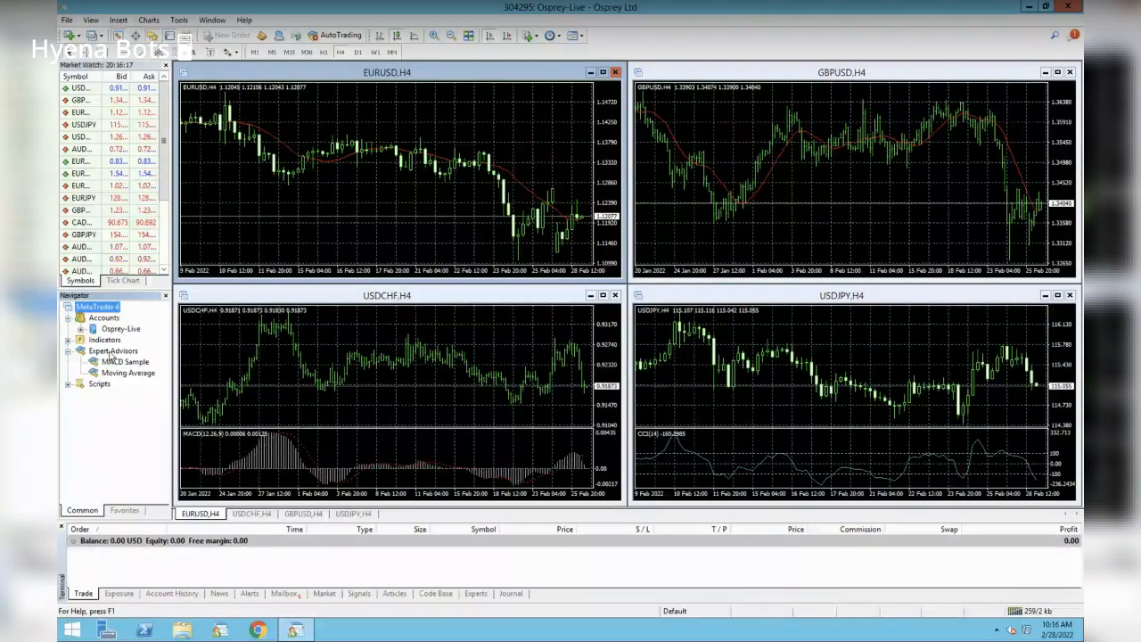
{"action": "right_click", "coordinate": [114, 351]}
{"action": "left_click", "coordinate": [143, 402]}
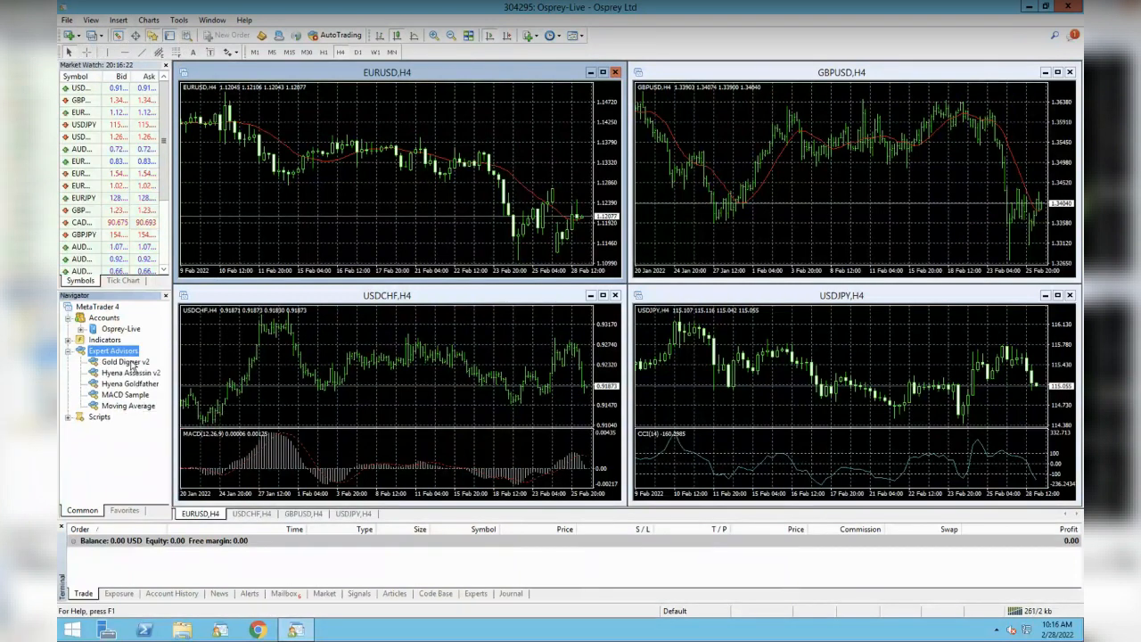
- Check that Gold Digger v2, Hyena Assassin v2 and Hyena Goldfather now appear as advisors
{"action": "left_click", "coordinate": [128, 364]}
{"action": "left_click", "coordinate": [131, 373]}
{"action": "left_click", "coordinate": [137, 385]}
{"action": "left_click", "coordinate": [134, 362]}
{"action": "left_click", "coordinate": [136, 373]}
{"action": "left_click", "coordinate": [139, 385]}
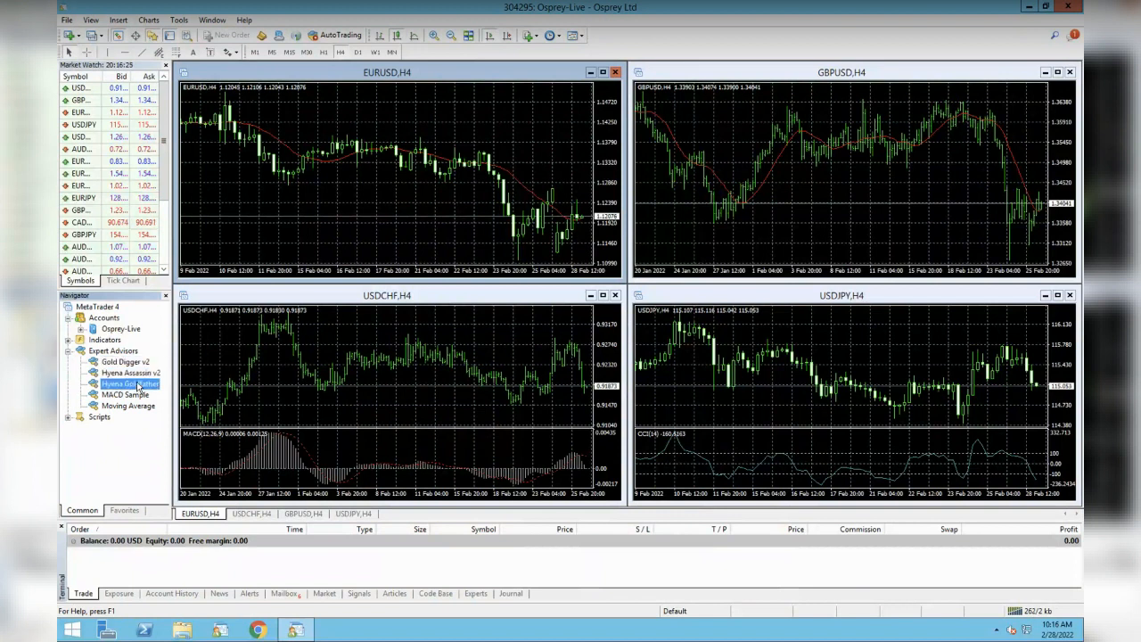
{"action": "left_click", "coordinate": [138, 373]}
{"action": "left_click", "coordinate": [137, 362]}
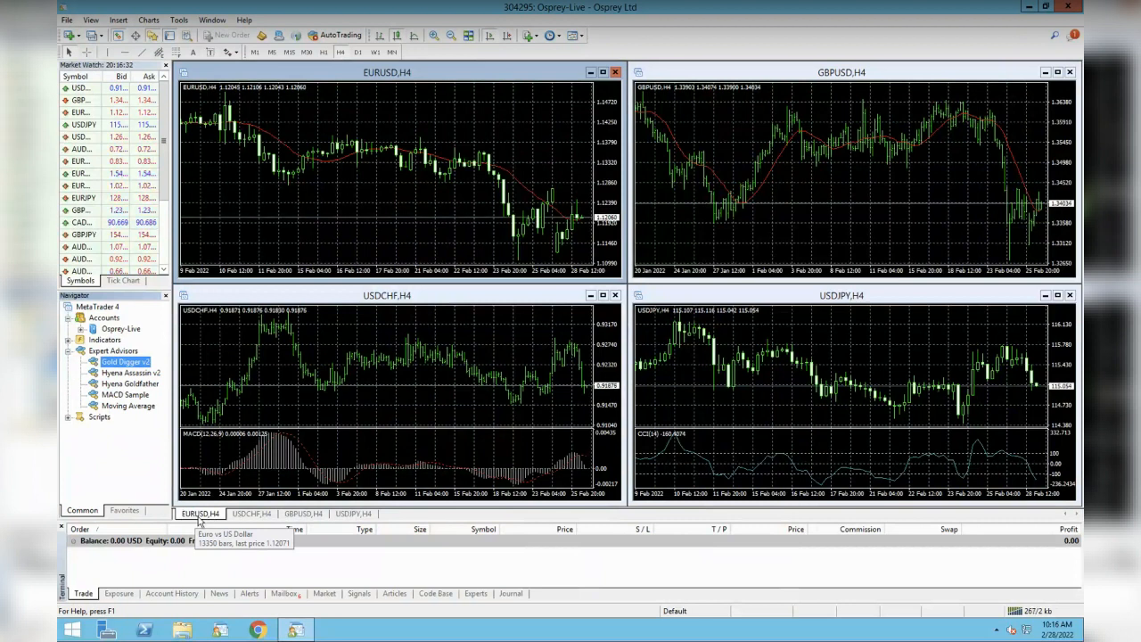
{"action": "right_click", "coordinate": [200, 521]}
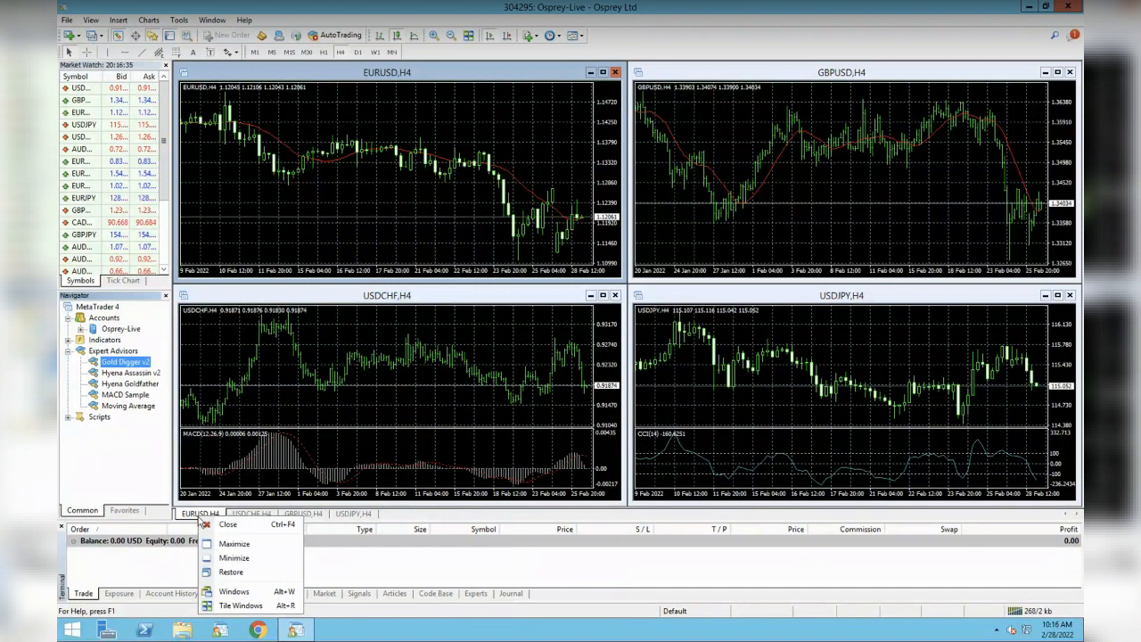
- Close all four chart windows, including USDJPY,H4, from the Windows list
{"action": "left_click", "coordinate": [235, 592]}
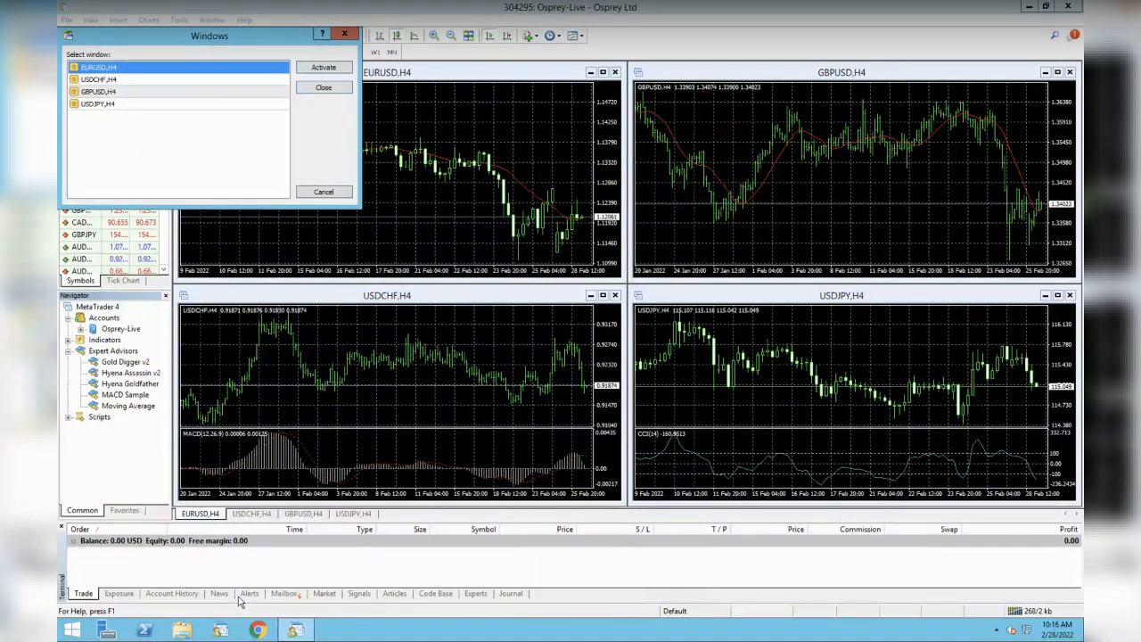
{"action": "left_click", "coordinate": [207, 105]}
{"action": "left_click", "coordinate": [207, 69], "text": "shift"}
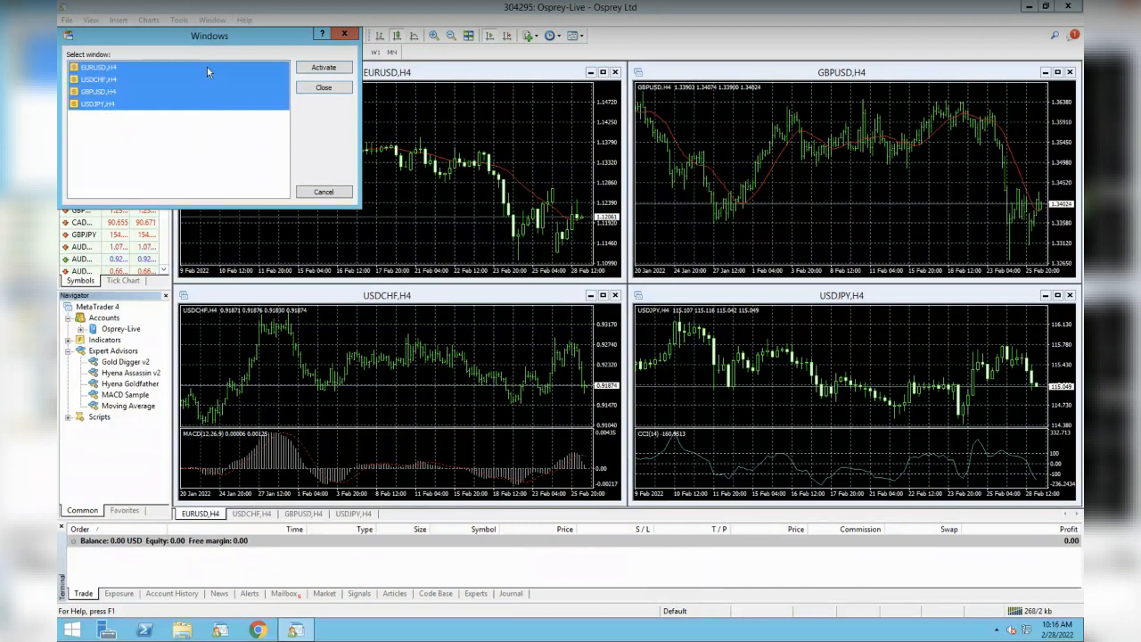
{"action": "left_click", "coordinate": [320, 88]}
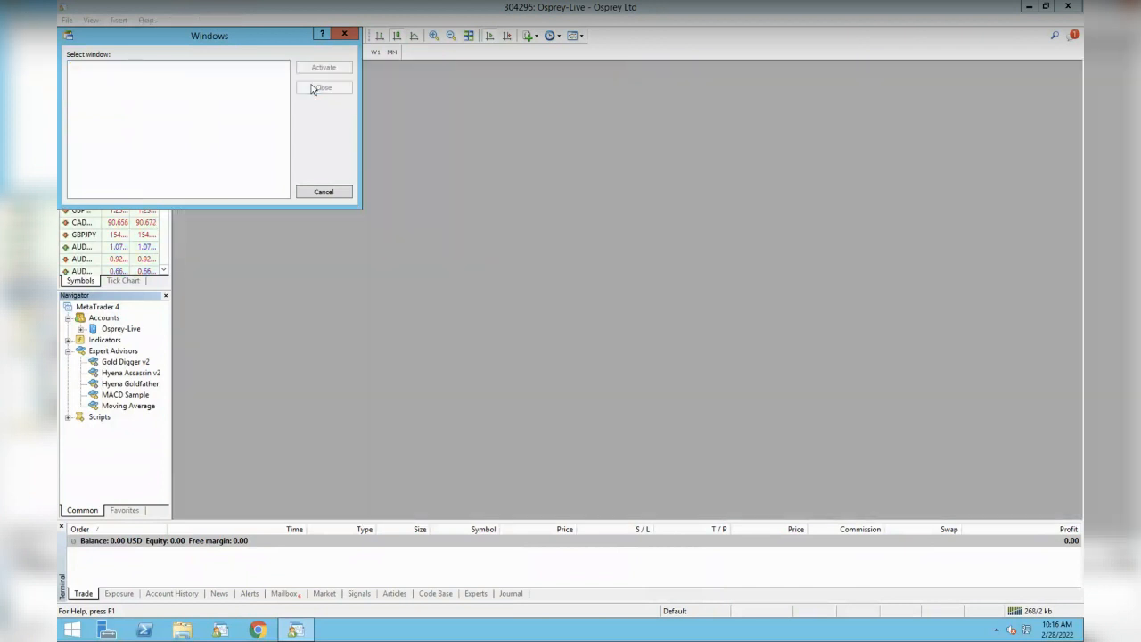
{"action": "left_click", "coordinate": [344, 34]}
- Adjust the side panels and select Hyena Assassin v2 in the Navigator
{"action": "left_click_drag", "start_coordinate": [167, 169], "coordinate": [164, 250]}
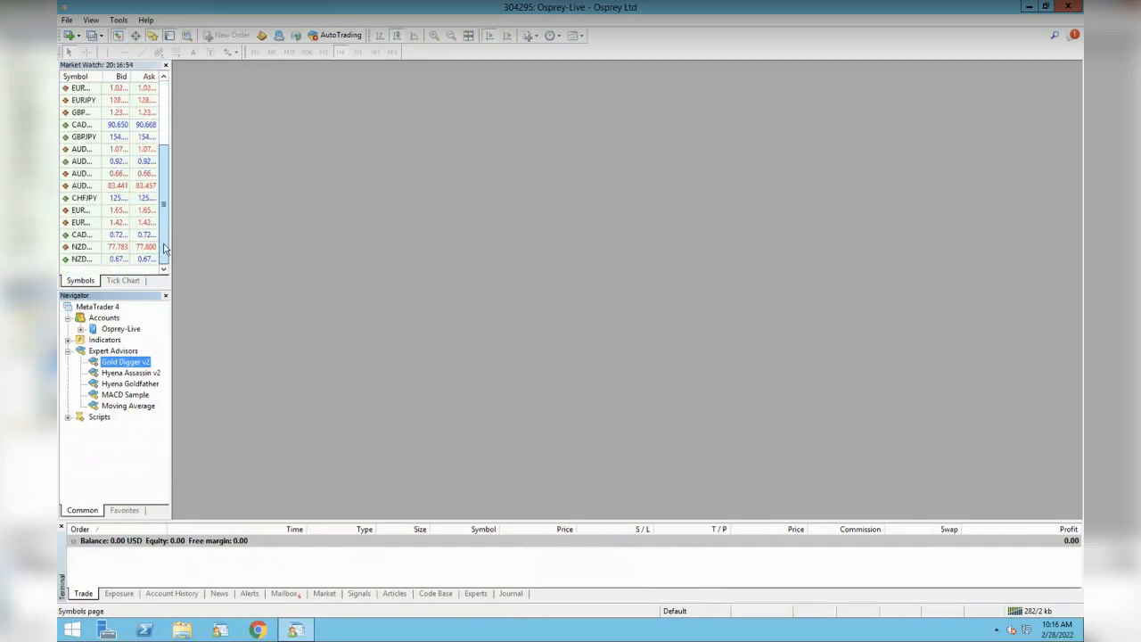
{"action": "left_click", "coordinate": [130, 375]}
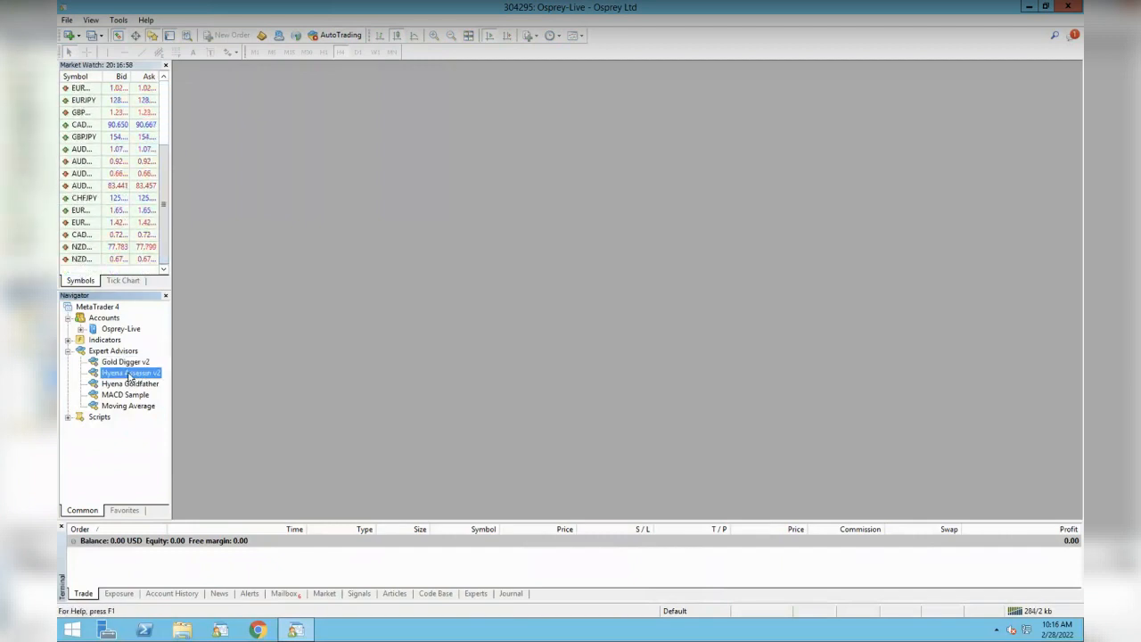
{"action": "left_click_drag", "start_coordinate": [167, 203], "coordinate": [167, 124]}
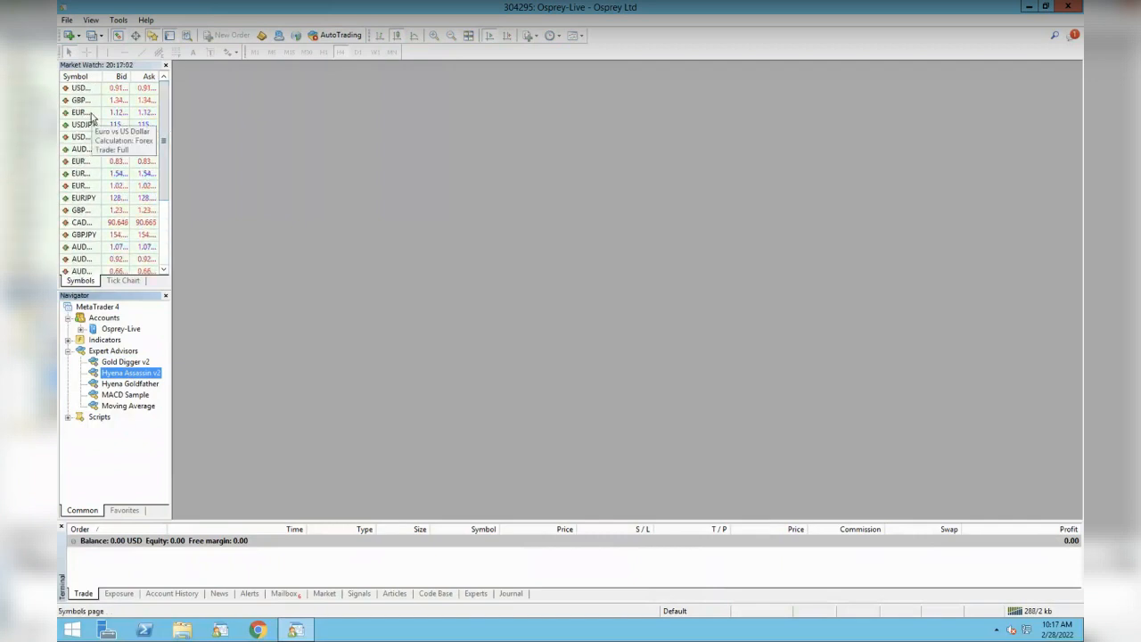
{"action": "right_click", "coordinate": [86, 176]}
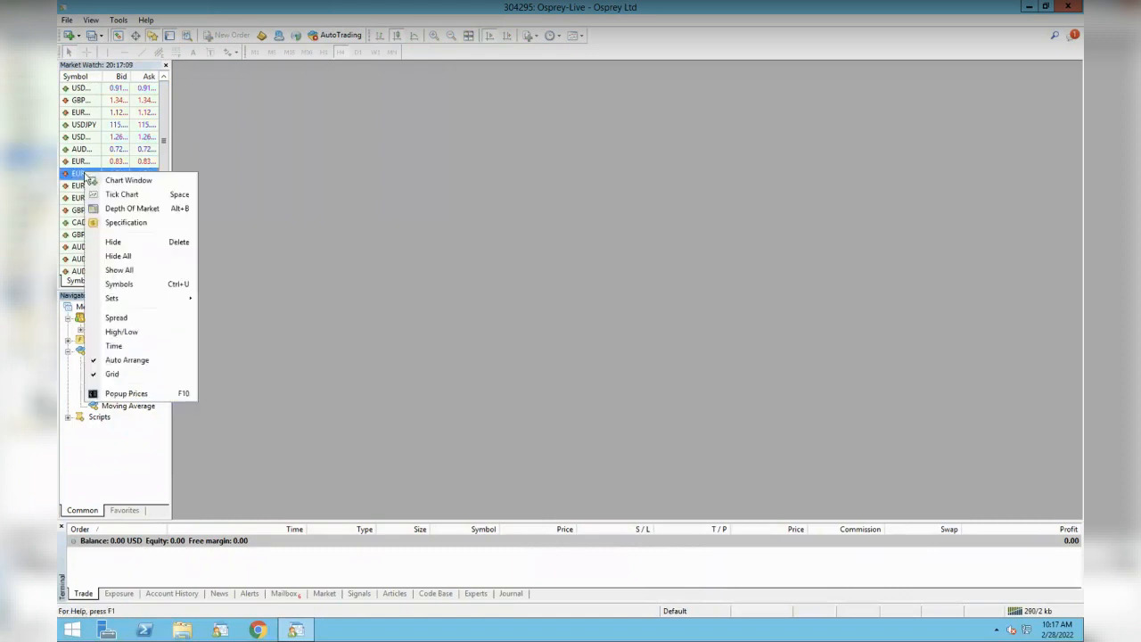
- Open a maximised EURAUD chart from Market Watch and switch it to the M5 timeframe
{"action": "left_click", "coordinate": [124, 286]}
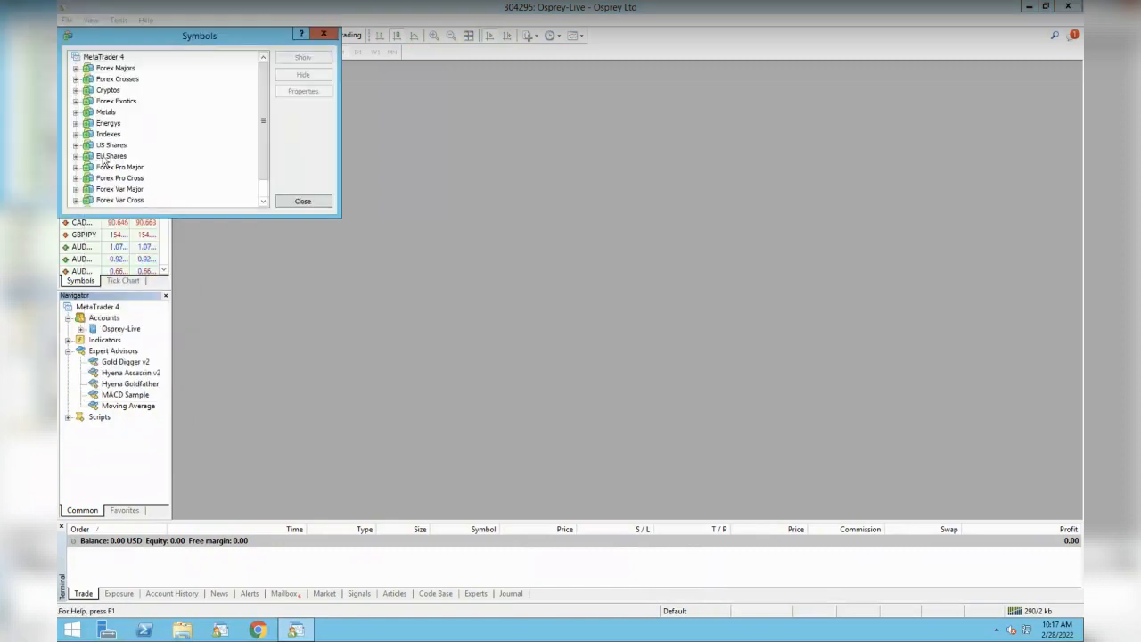
{"action": "left_click", "coordinate": [296, 201]}
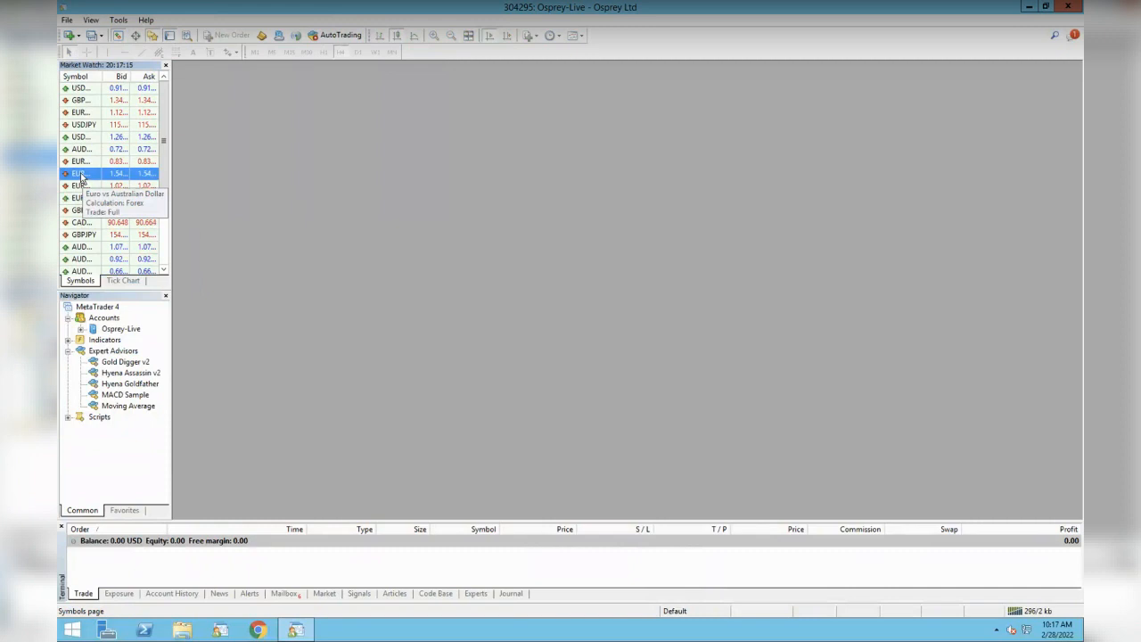
{"action": "right_click", "coordinate": [80, 177]}
{"action": "left_click", "coordinate": [128, 182]}
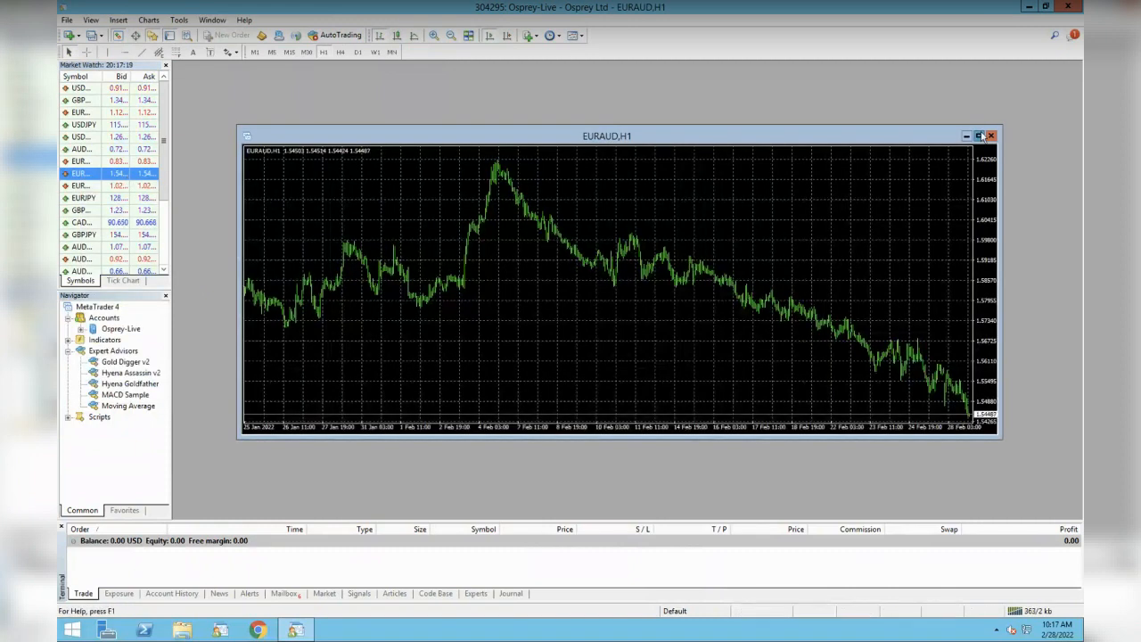
{"action": "left_click", "coordinate": [979, 135]}
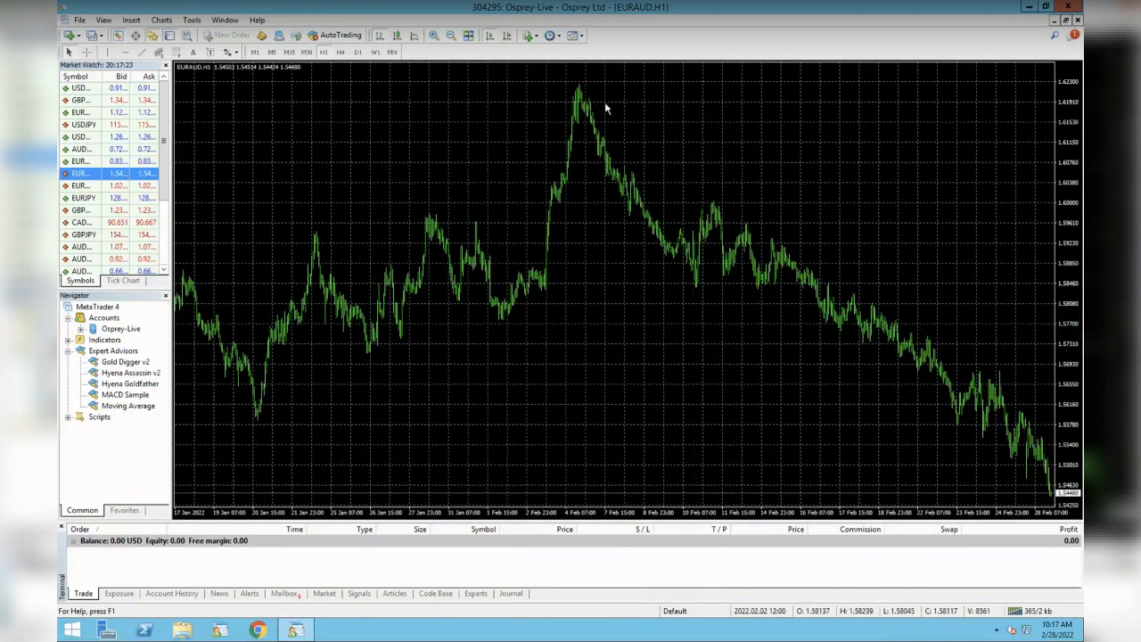
{"action": "left_click", "coordinate": [272, 52]}
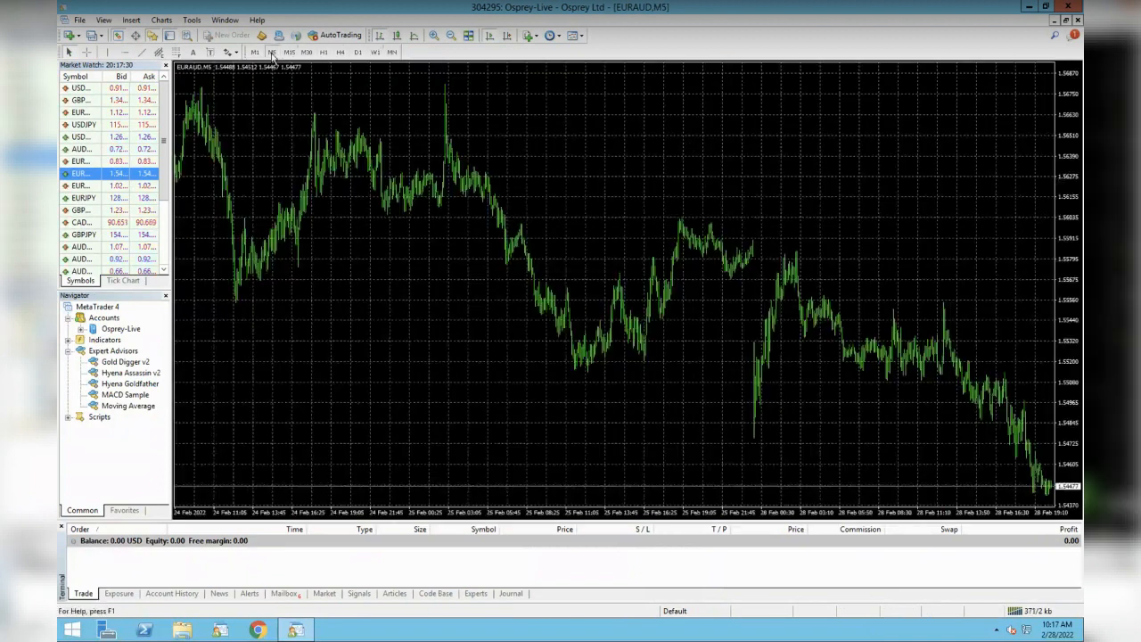
- Drag Hyena Assassin v2 onto the EURAUD chart and allow live trading
{"action": "left_click", "coordinate": [127, 374]}
{"action": "left_click_drag", "start_coordinate": [120, 375], "coordinate": [433, 316]}
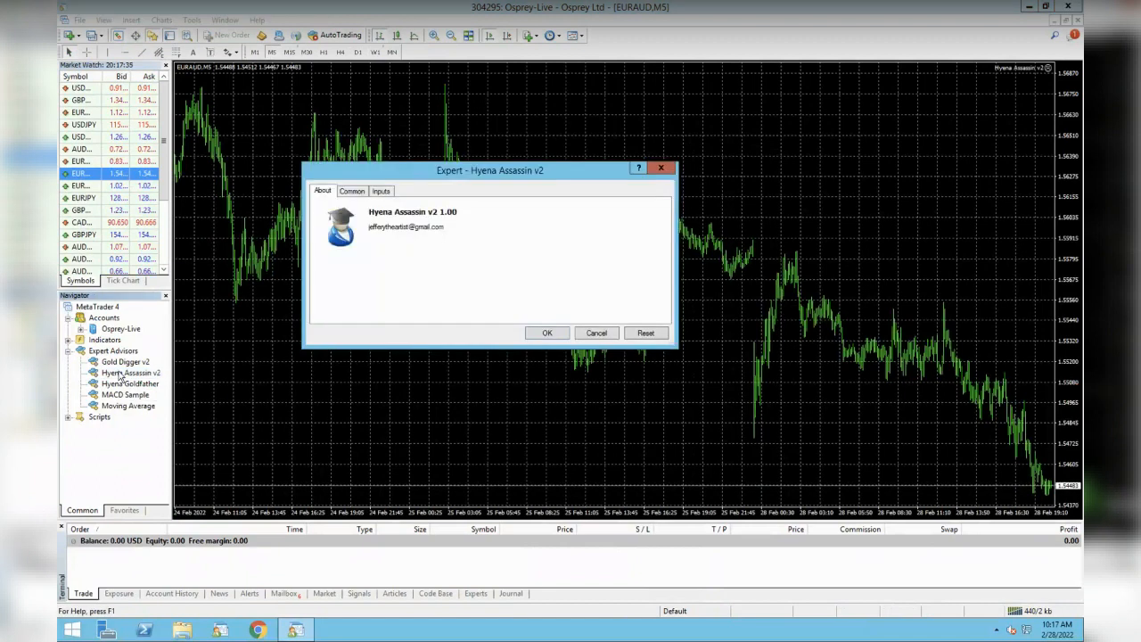
{"action": "left_click_drag", "start_coordinate": [467, 347], "coordinate": [469, 585]}
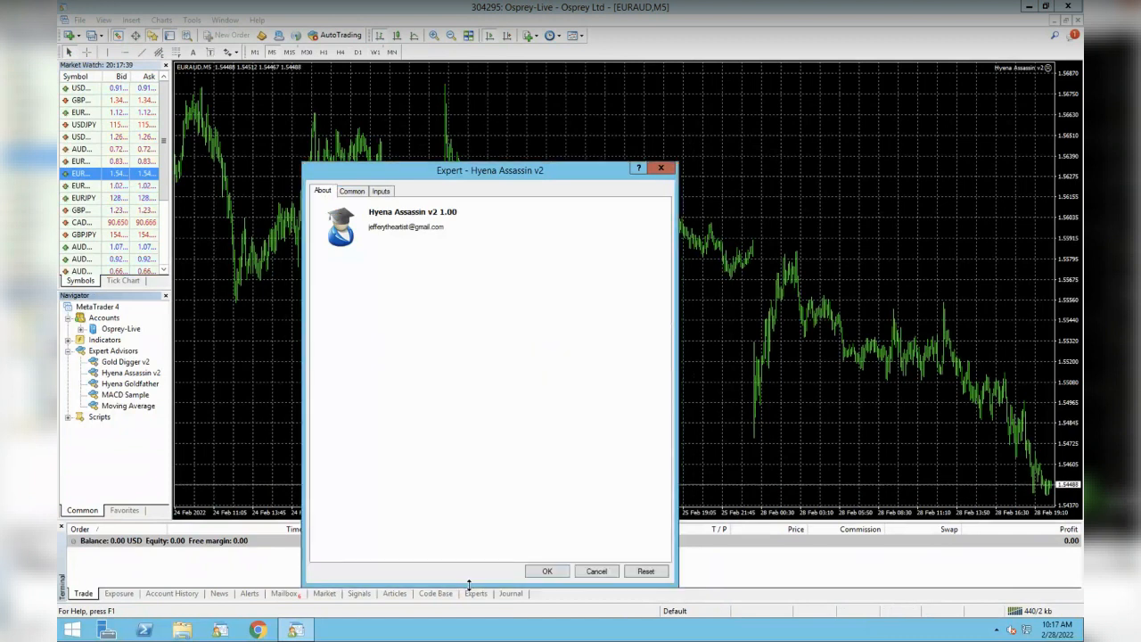
{"action": "left_click", "coordinate": [359, 191]}
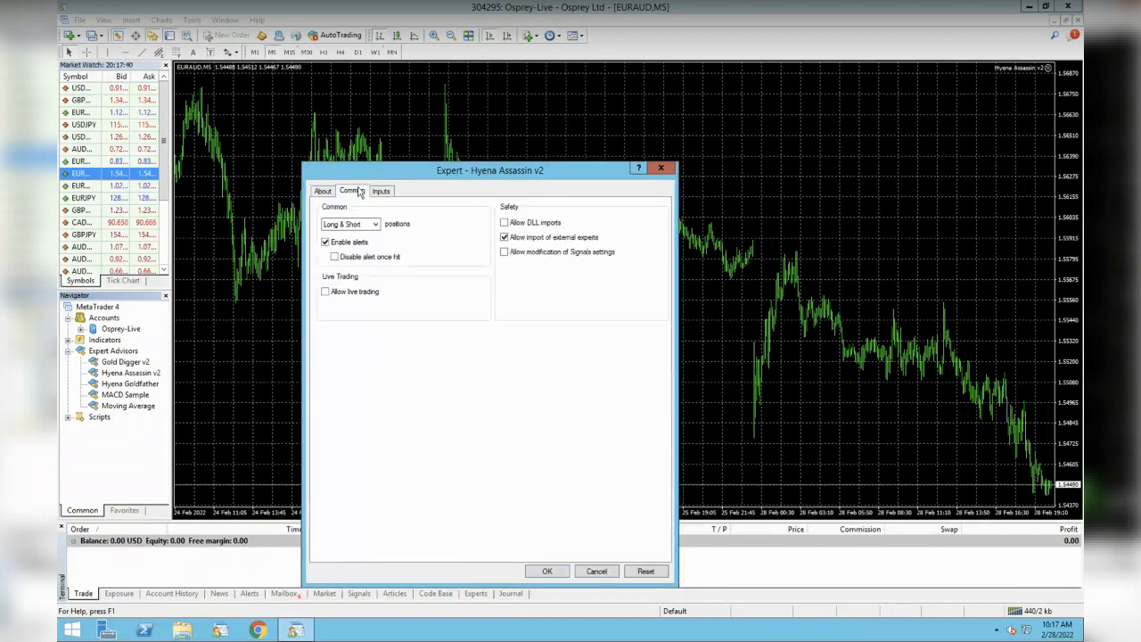
{"action": "left_click", "coordinate": [326, 292]}
- Load the JB_AssassinV2_EURAUD_5min.set preset from the Desktop and confirm the advisor settings
{"action": "left_click", "coordinate": [384, 192]}
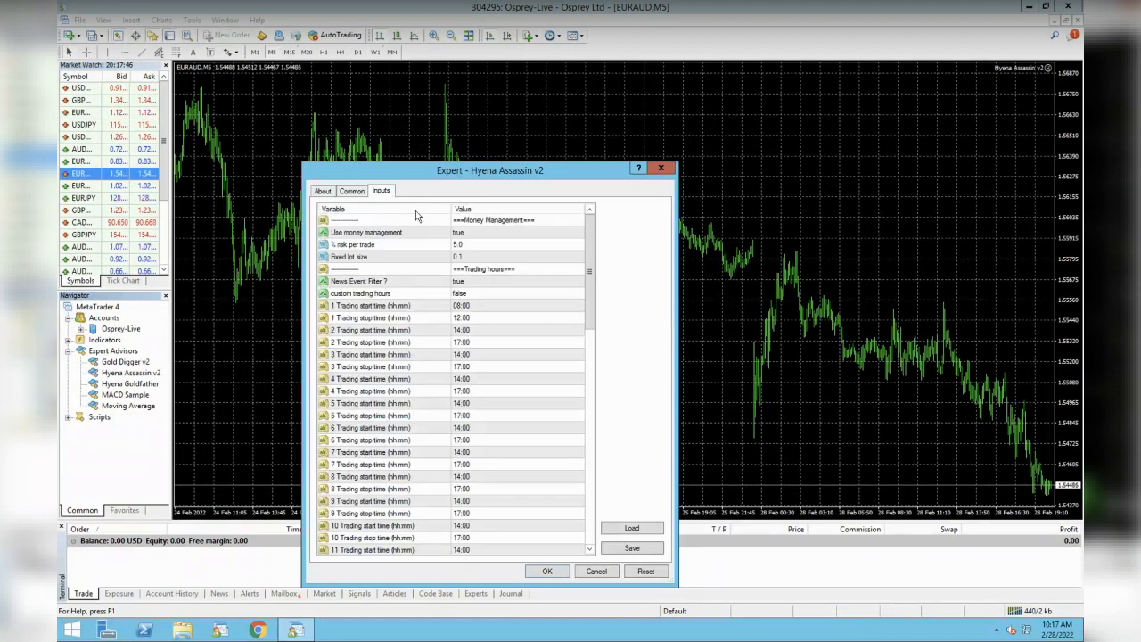
{"action": "left_click", "coordinate": [627, 530]}
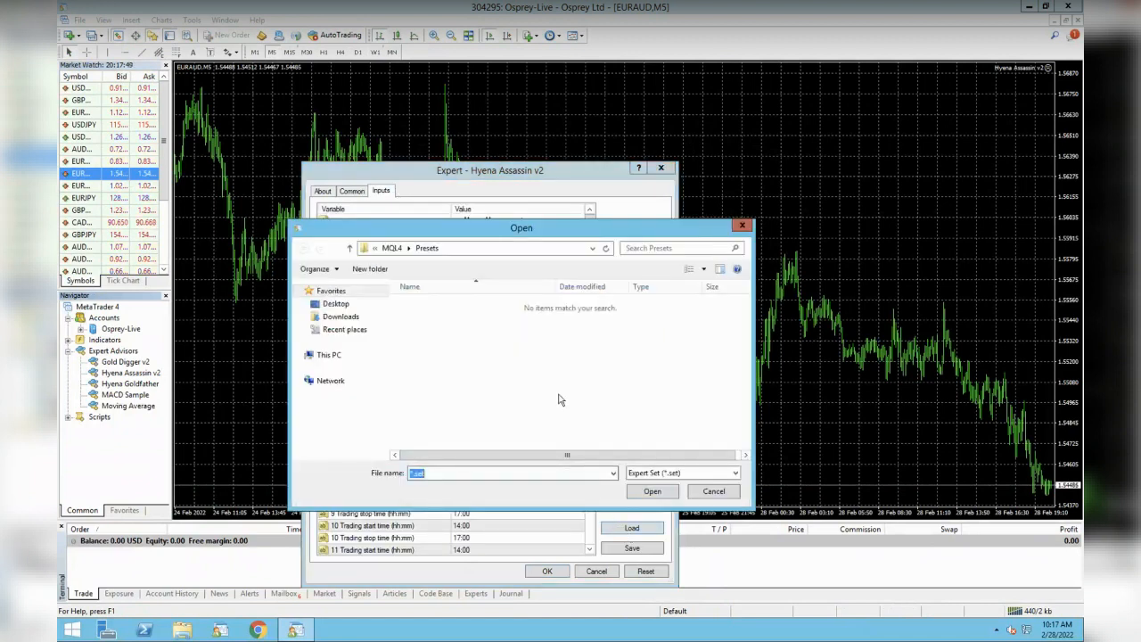
{"action": "left_click", "coordinate": [346, 305]}
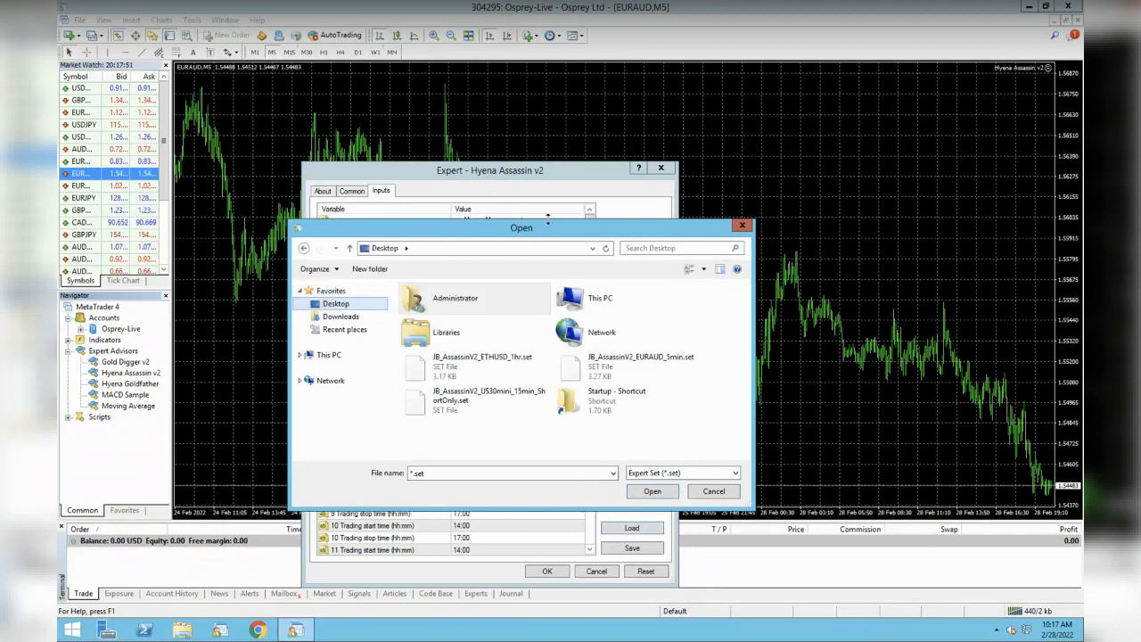
{"action": "left_click_drag", "start_coordinate": [547, 227], "coordinate": [547, 142]}
{"action": "left_click", "coordinate": [665, 283]}
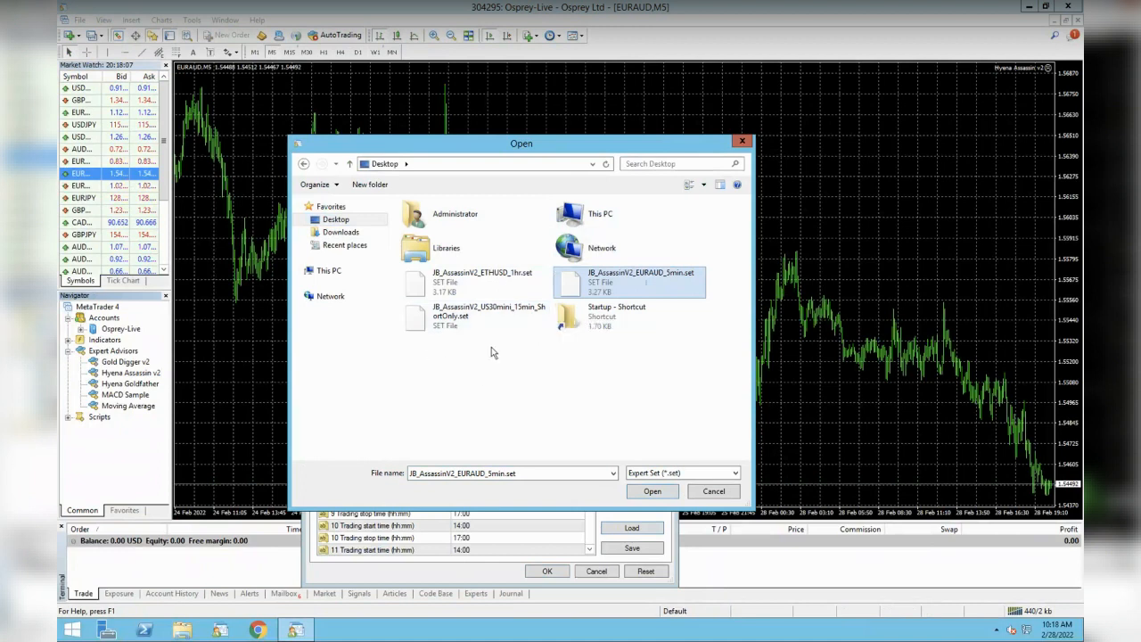
{"action": "left_click", "coordinate": [643, 492]}
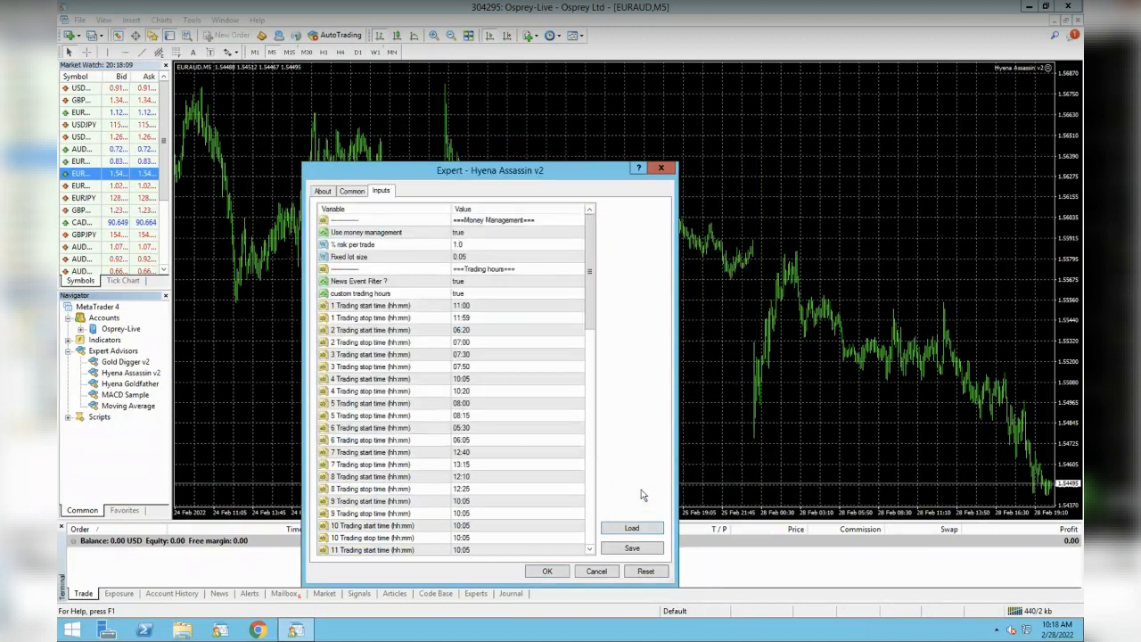
{"action": "left_click", "coordinate": [547, 573]}
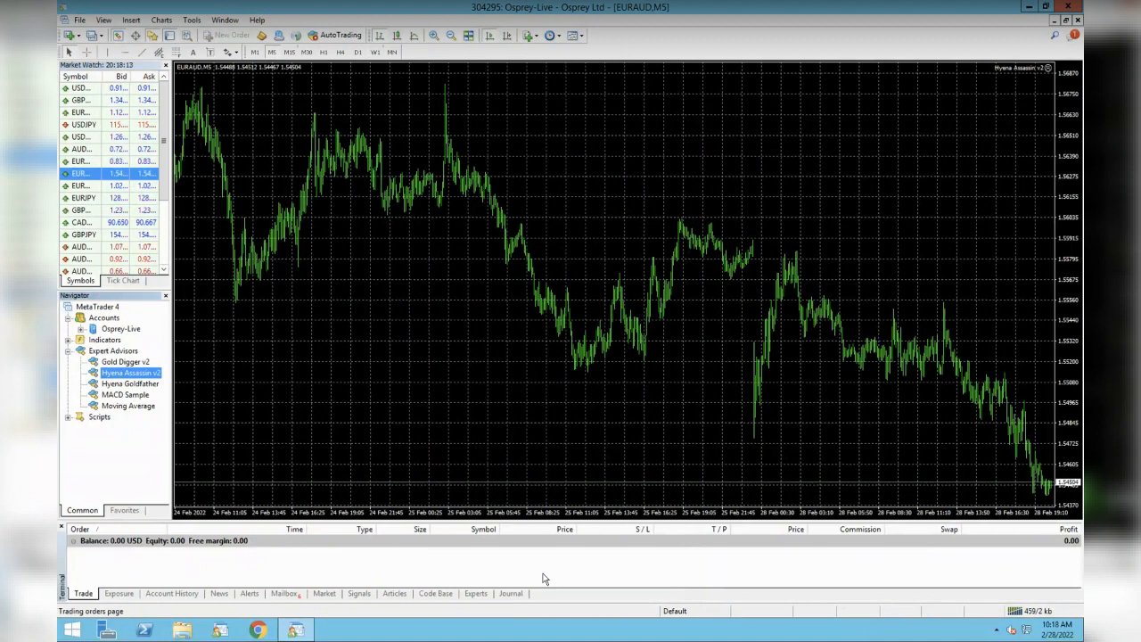
- Enable AutoTrading and open the Symbols list from Market Watch
{"action": "left_click", "coordinate": [340, 36]}
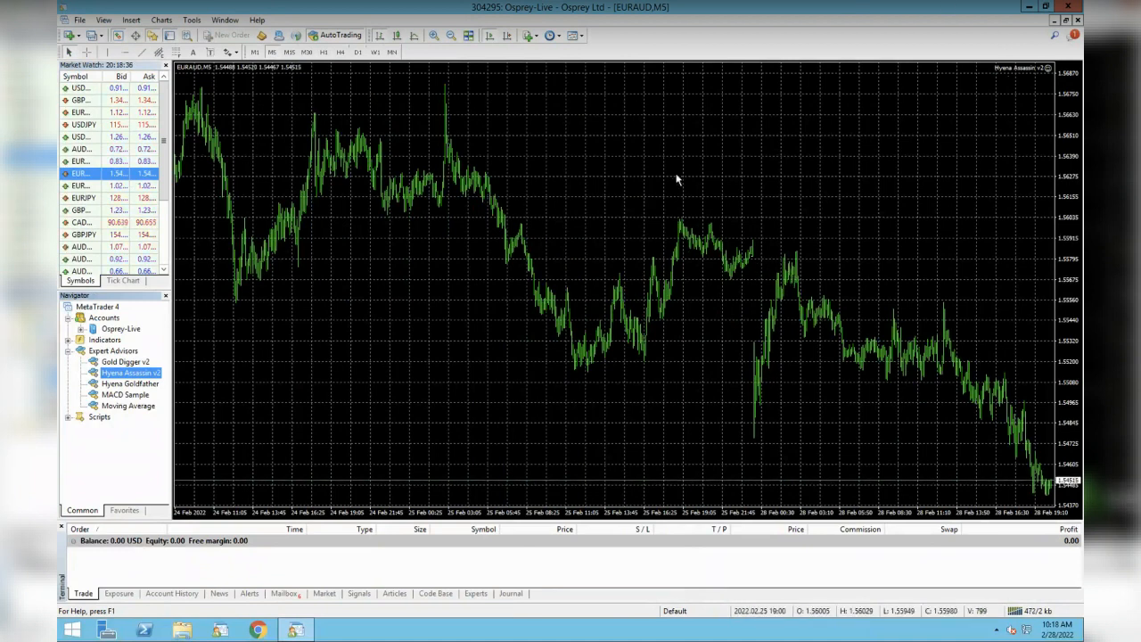
{"action": "scroll", "coordinate": [84, 210], "scroll_direction": "down", "scroll_amount": 2}
{"action": "right_click", "coordinate": [84, 211]}
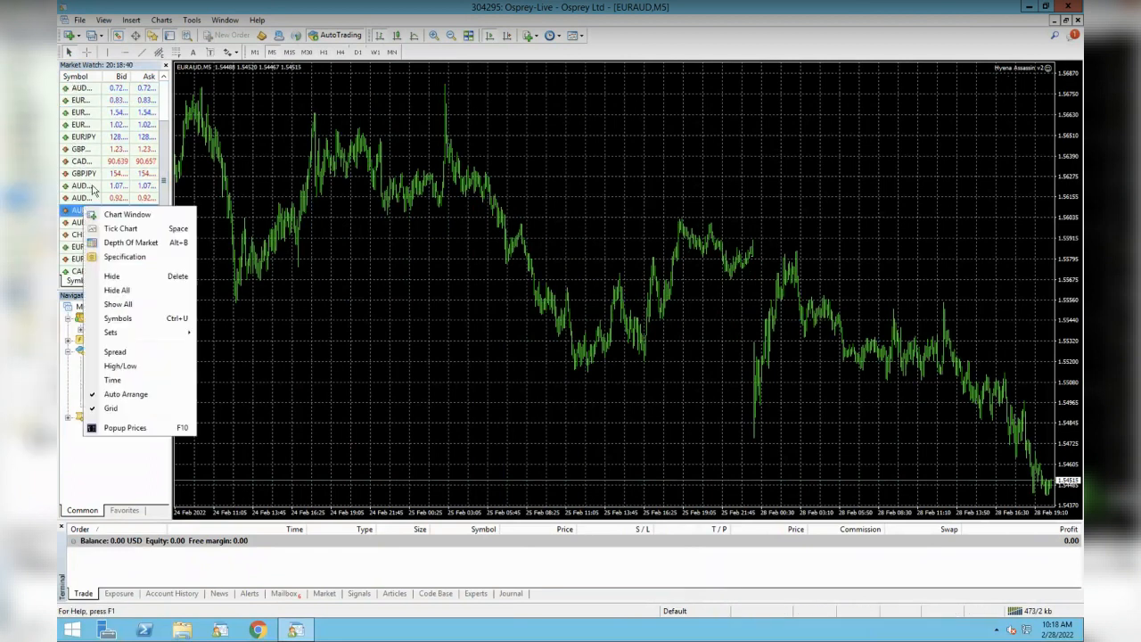
{"action": "left_click", "coordinate": [123, 322]}
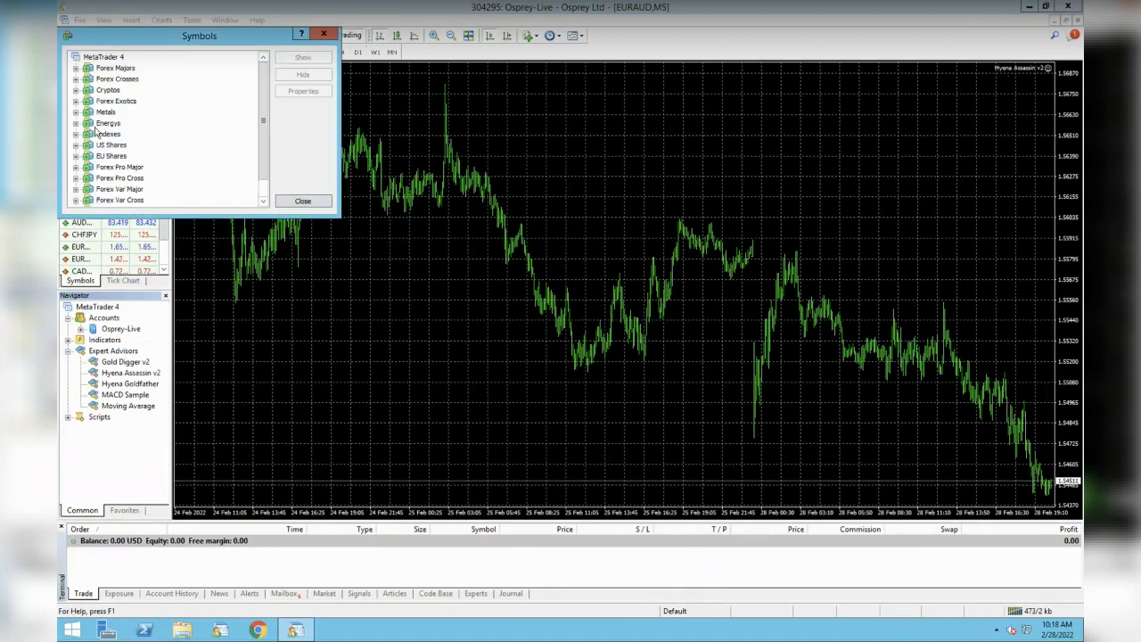
- Show ETHUSD from the Cryptos group, then close the Symbols dialog
{"action": "left_click", "coordinate": [76, 91]}
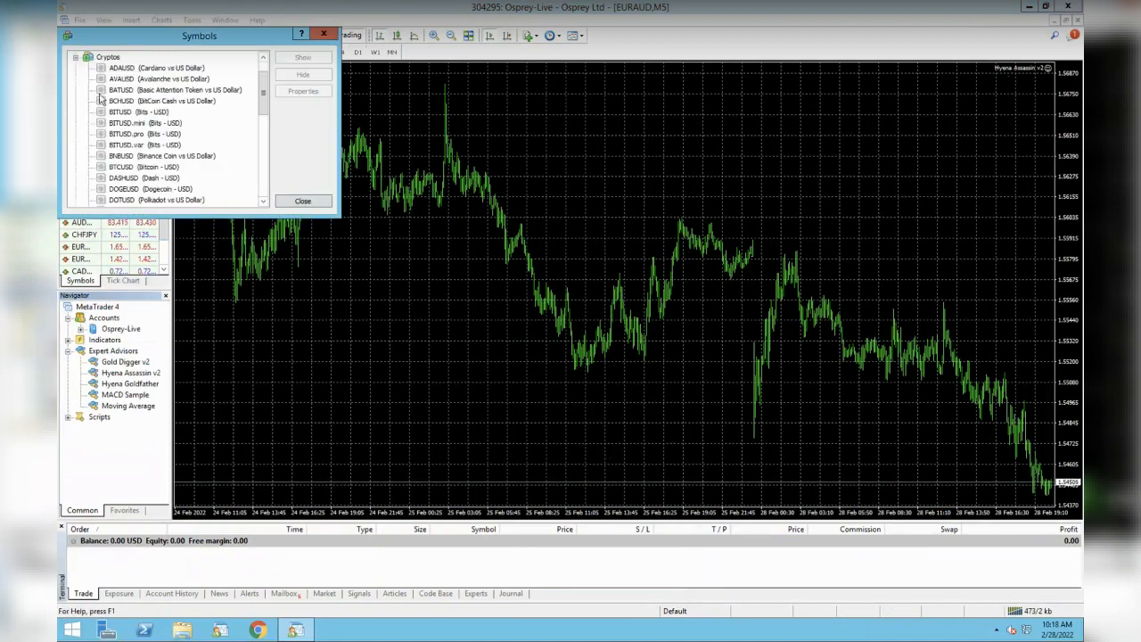
{"action": "scroll", "coordinate": [265, 105], "scroll_direction": "down", "scroll_amount": 3}
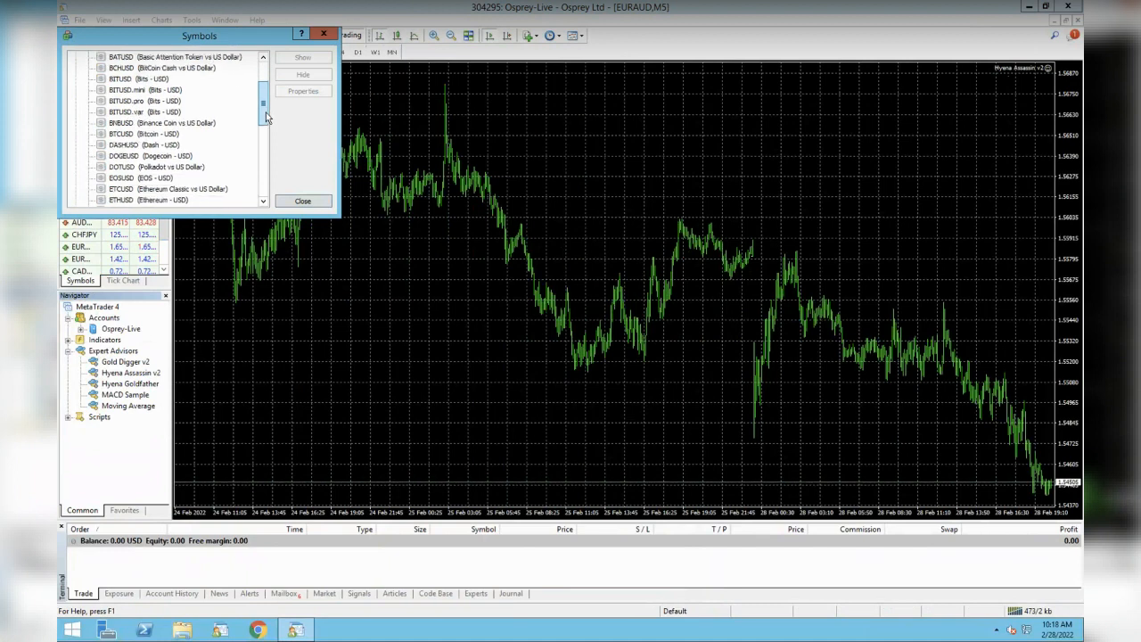
{"action": "left_click", "coordinate": [120, 156]}
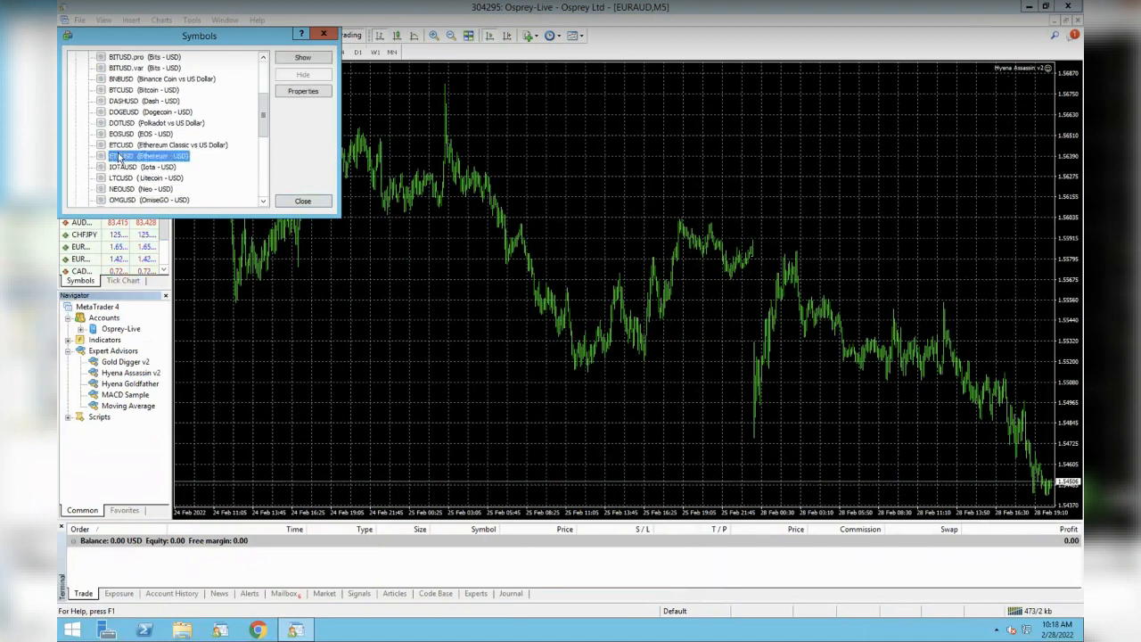
{"action": "left_click", "coordinate": [300, 59]}
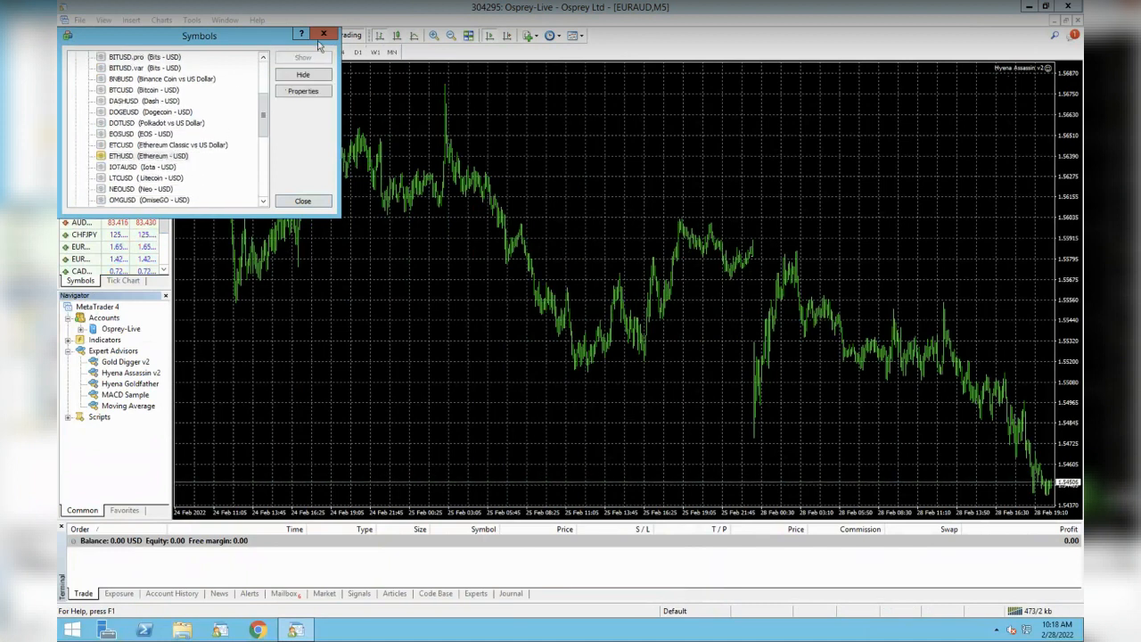
{"action": "left_click", "coordinate": [323, 34]}
{"action": "scroll", "coordinate": [166, 164], "scroll_direction": "down", "scroll_amount": 2}
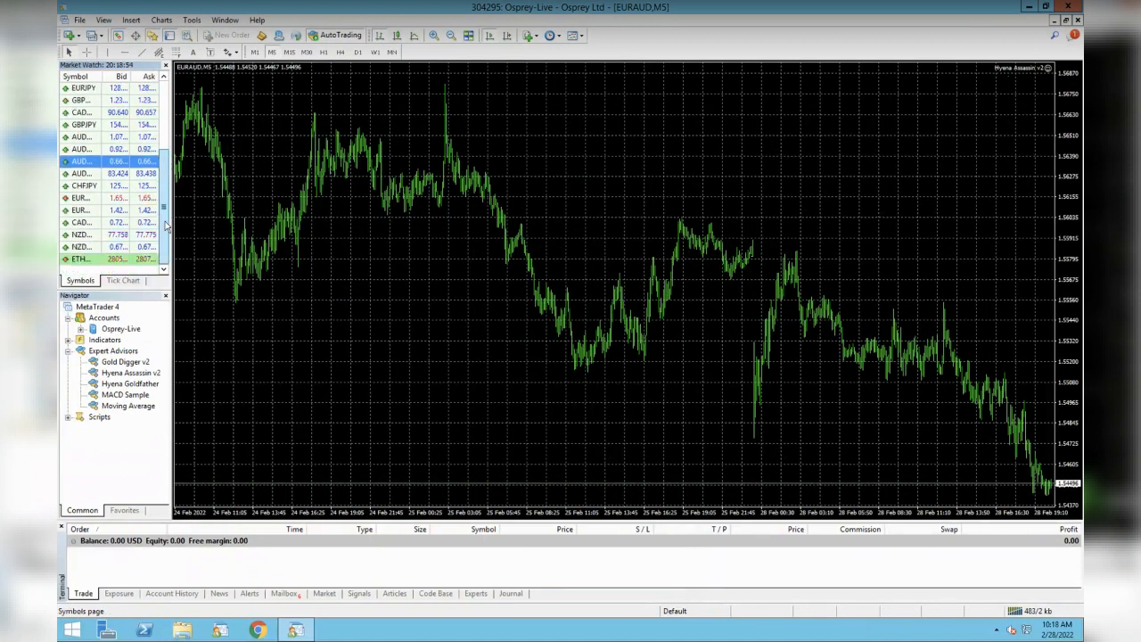
- Open an ETHUSD chart and attach Hyena Assassin v2, checking its Common trading settings
{"action": "right_click", "coordinate": [81, 259]}
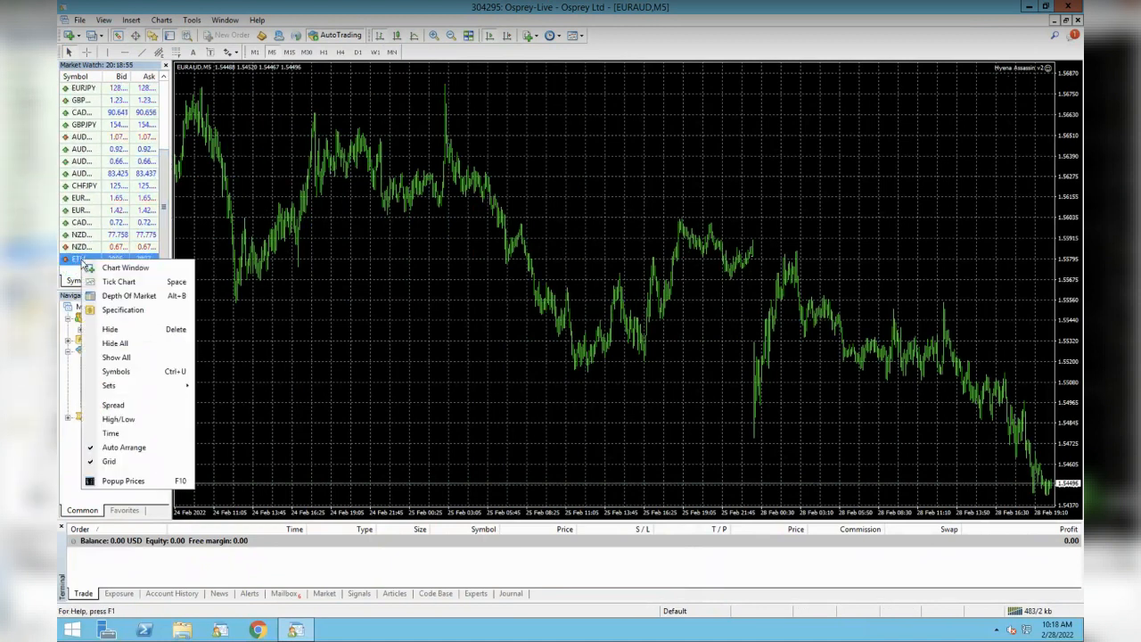
{"action": "left_click", "coordinate": [129, 269]}
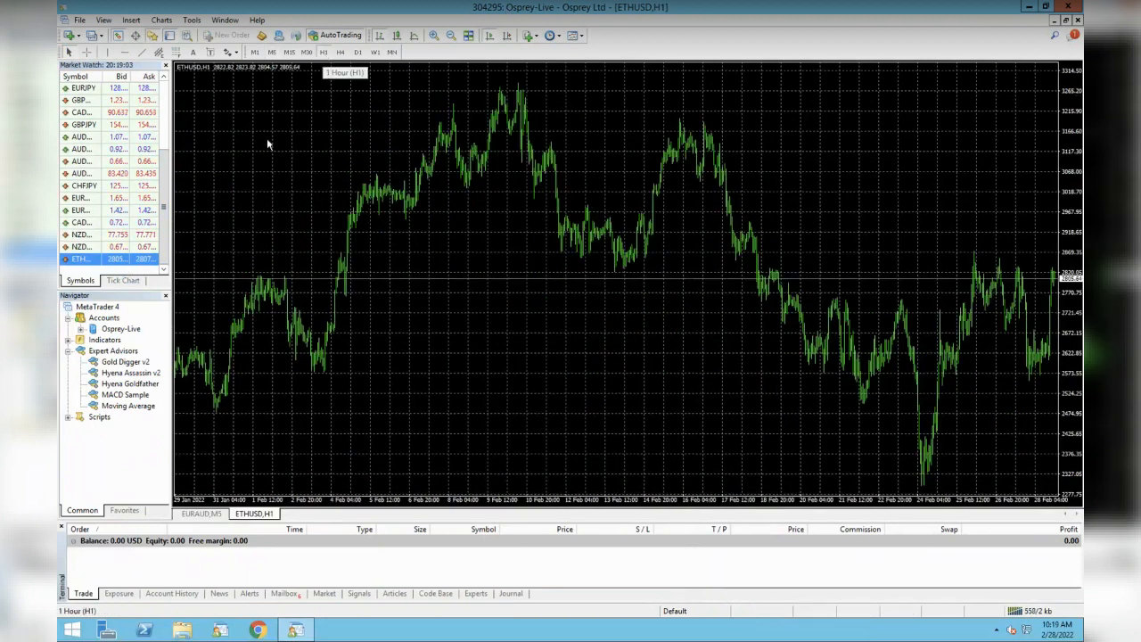
{"action": "double_click", "coordinate": [138, 373]}
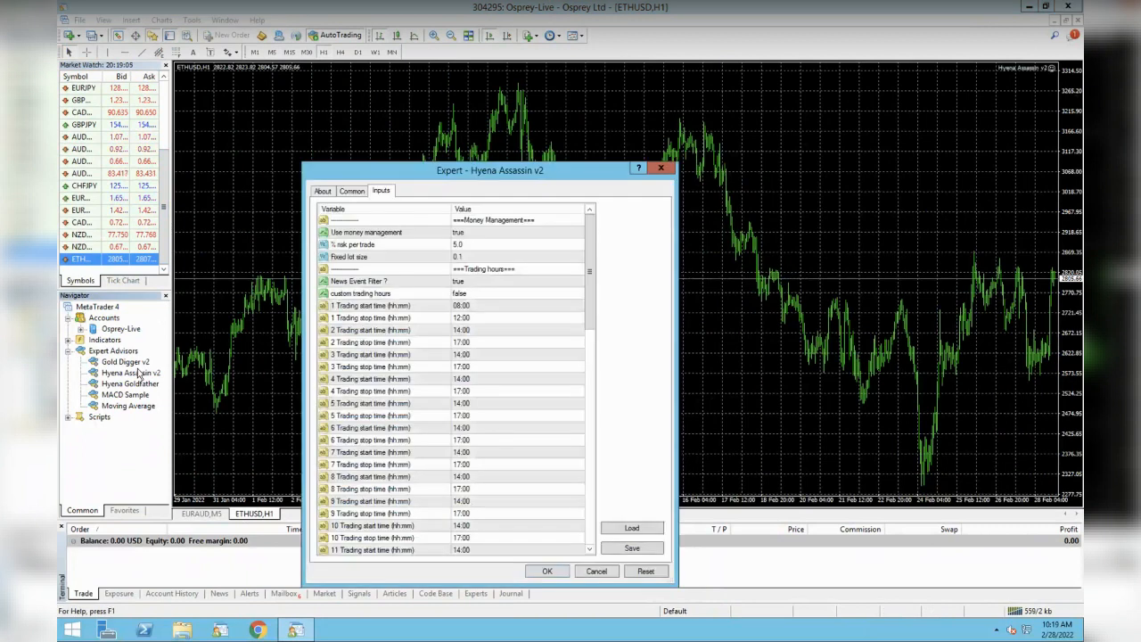
{"action": "left_click", "coordinate": [356, 192]}
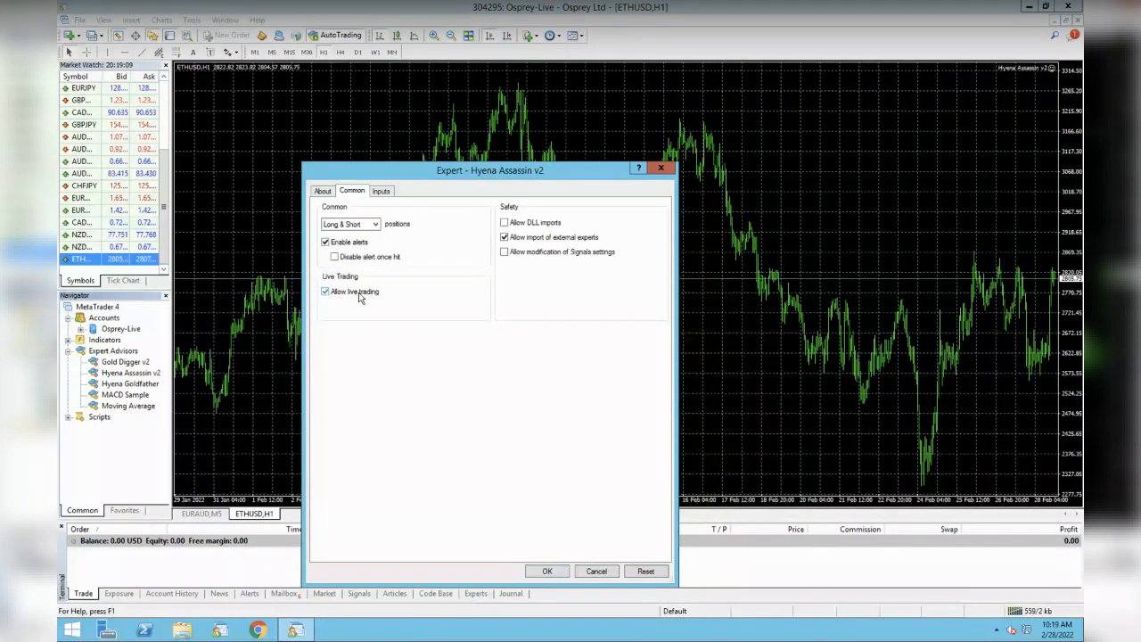
{"action": "left_click", "coordinate": [350, 227]}
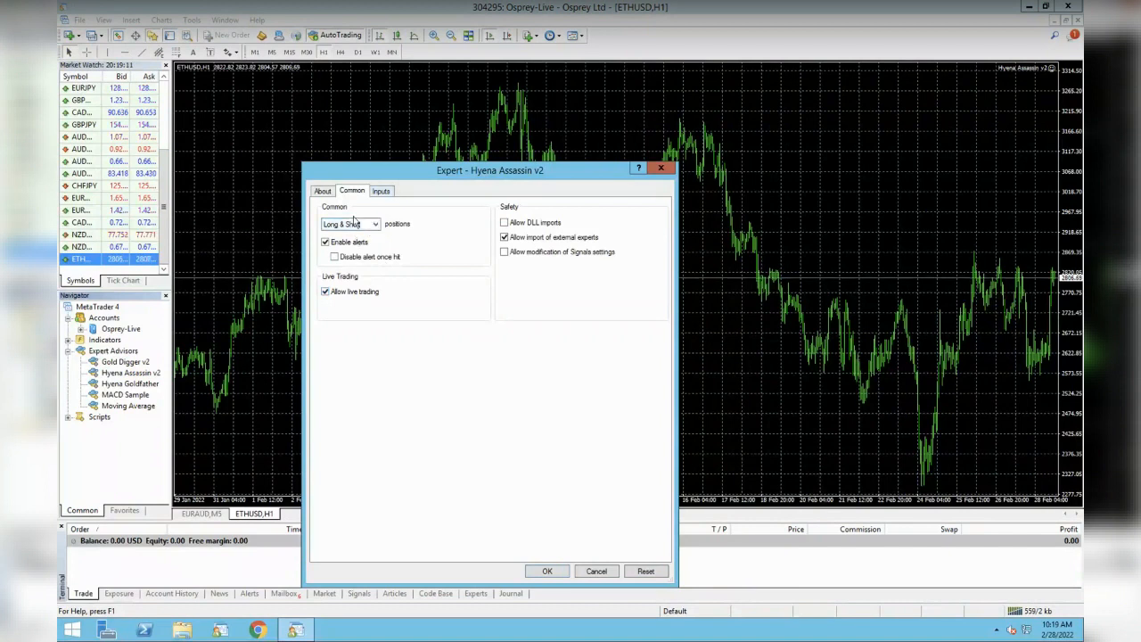
{"action": "left_click", "coordinate": [379, 192]}
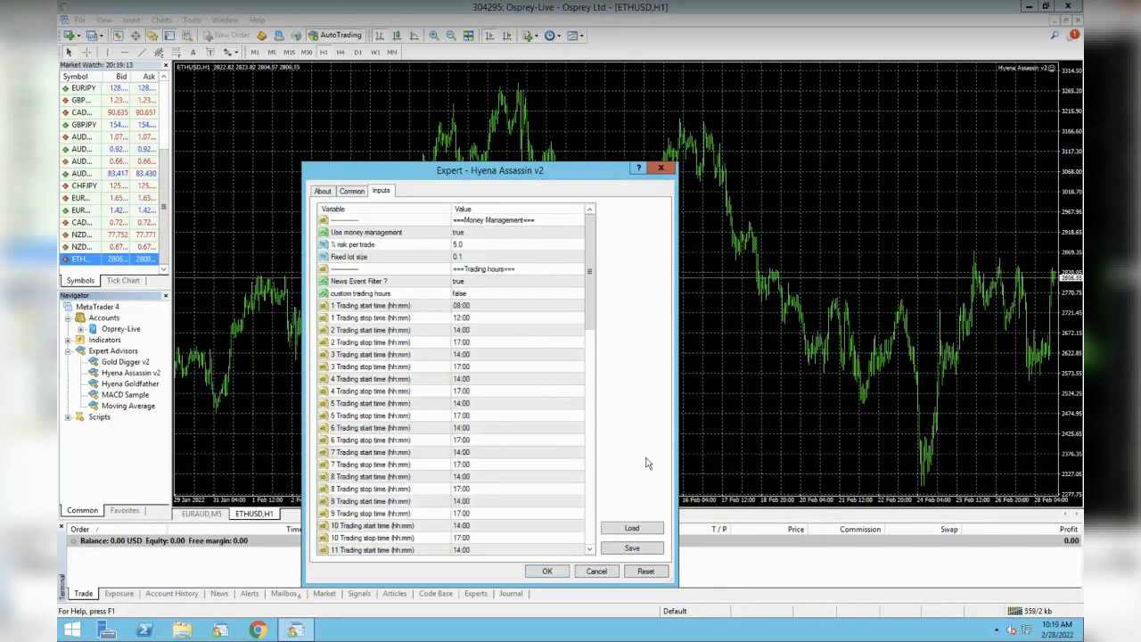
- Load the JB_AssassinV2_ETHUSD_1hr.set preset from the Desktop and apply it to the chart
{"action": "left_click", "coordinate": [632, 527]}
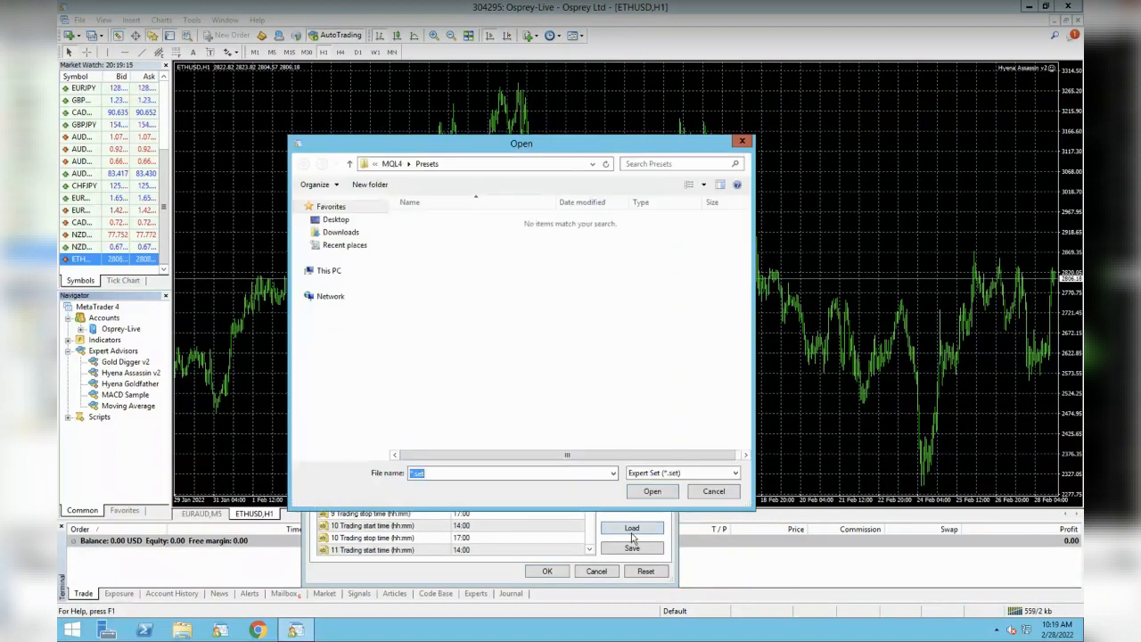
{"action": "left_click", "coordinate": [337, 220]}
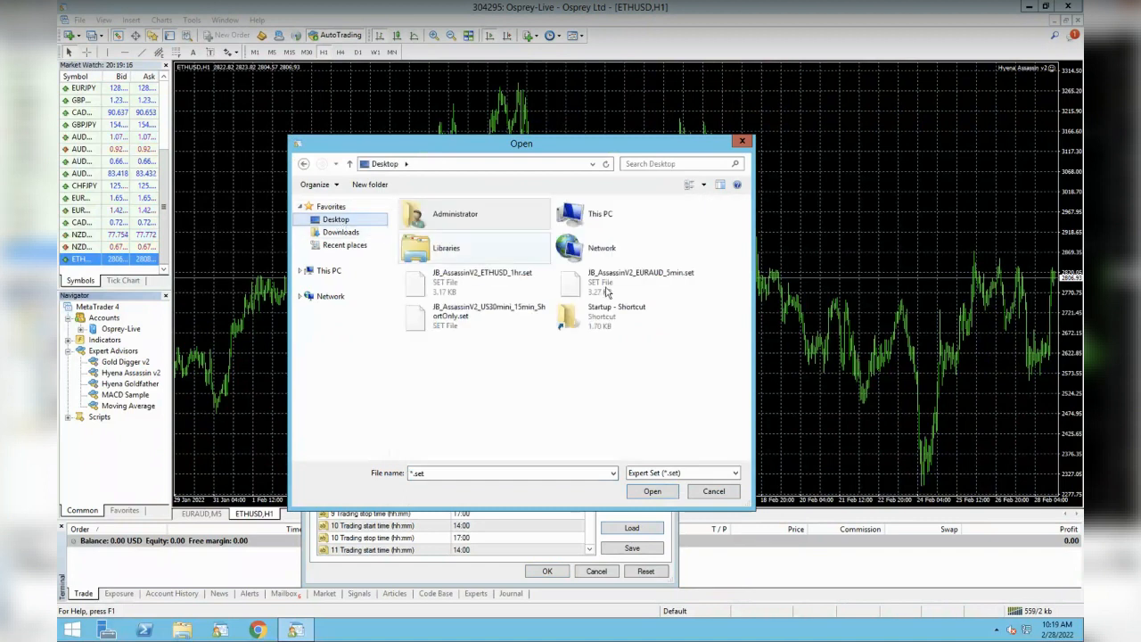
{"action": "left_click", "coordinate": [486, 281]}
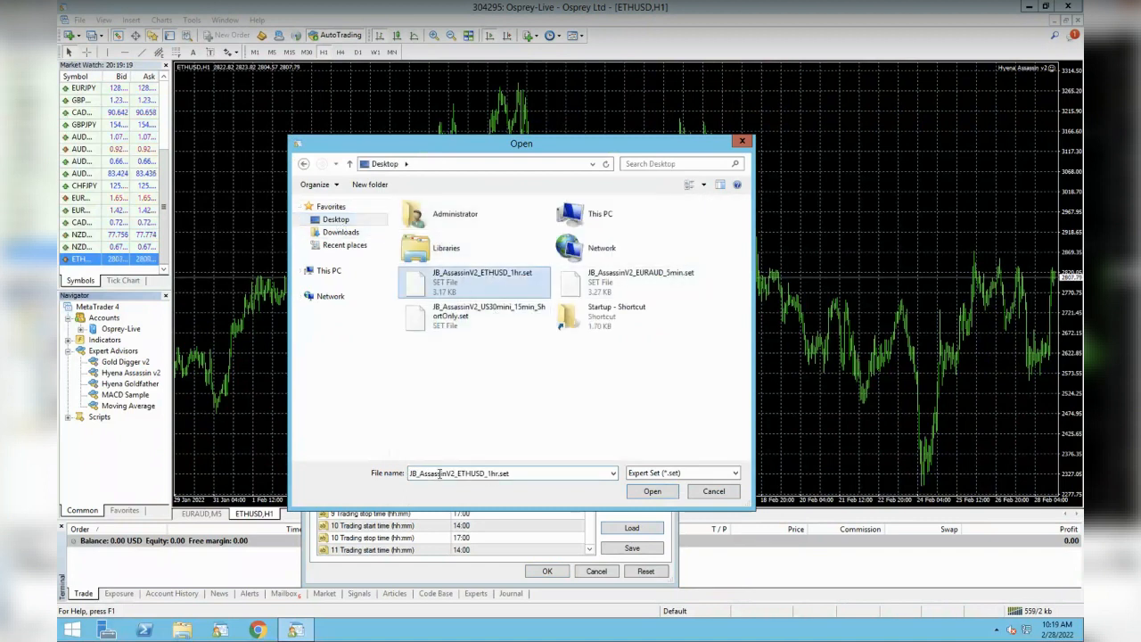
{"action": "left_click", "coordinate": [657, 492]}
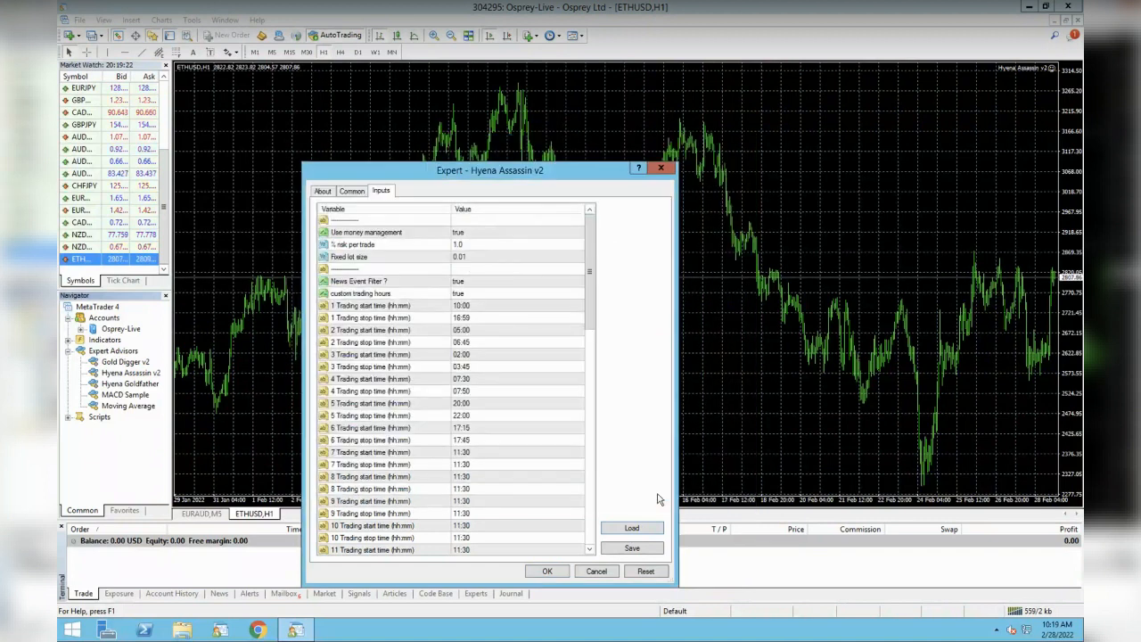
{"action": "left_click", "coordinate": [548, 572]}
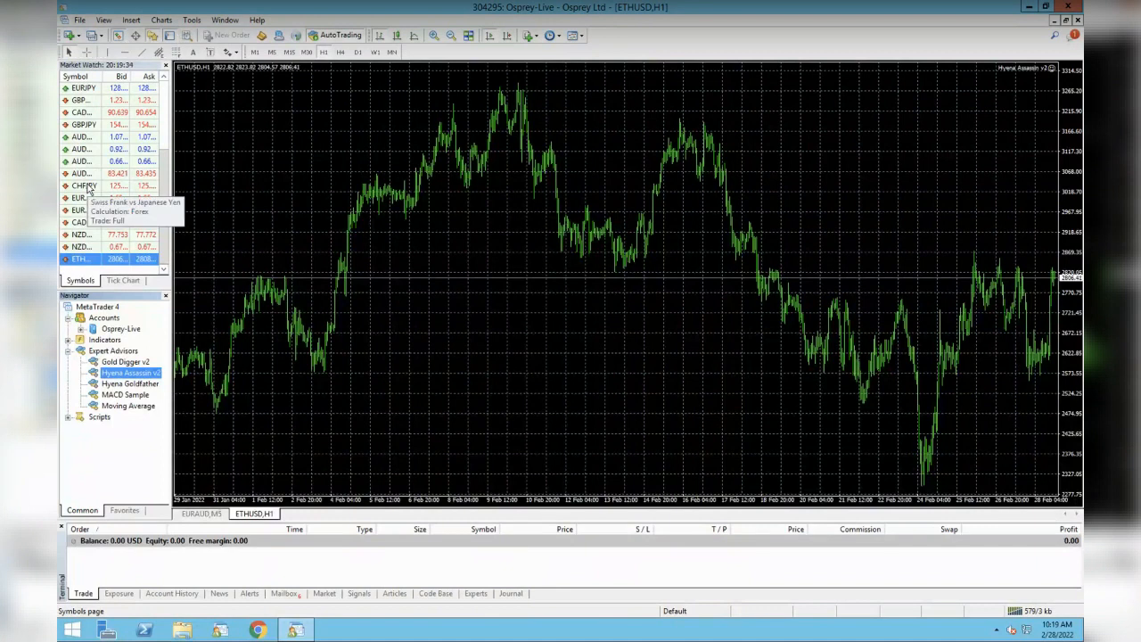
{"action": "right_click", "coordinate": [93, 186]}
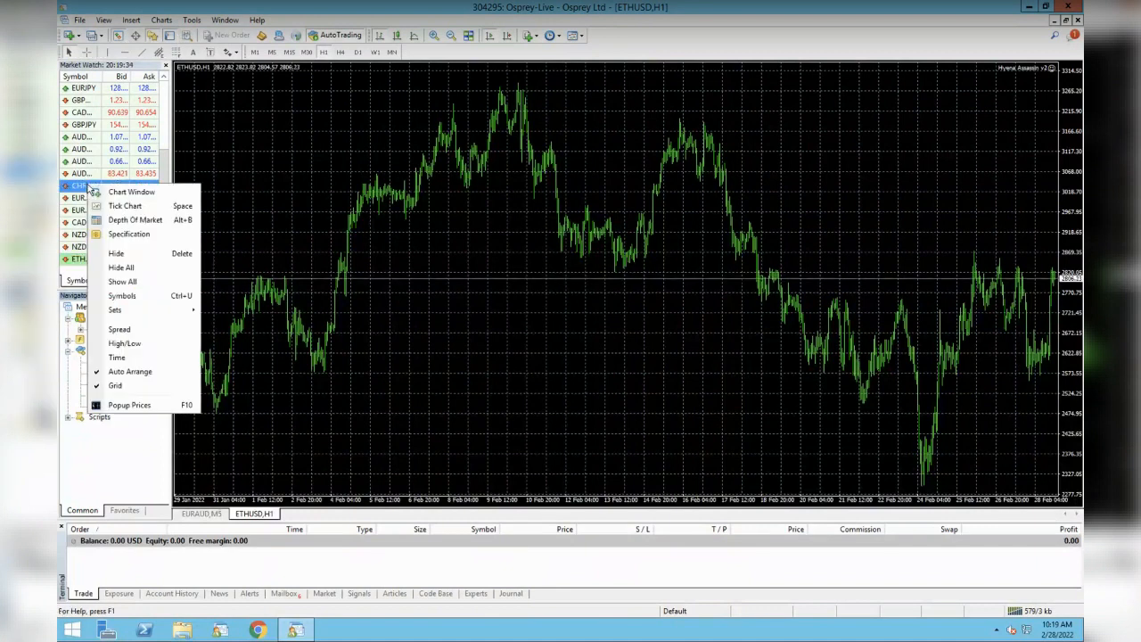
- Show the US30.mini symbol from the Indexes group in Market Watch
{"action": "left_click", "coordinate": [125, 295]}
{"action": "left_click", "coordinate": [263, 69]}
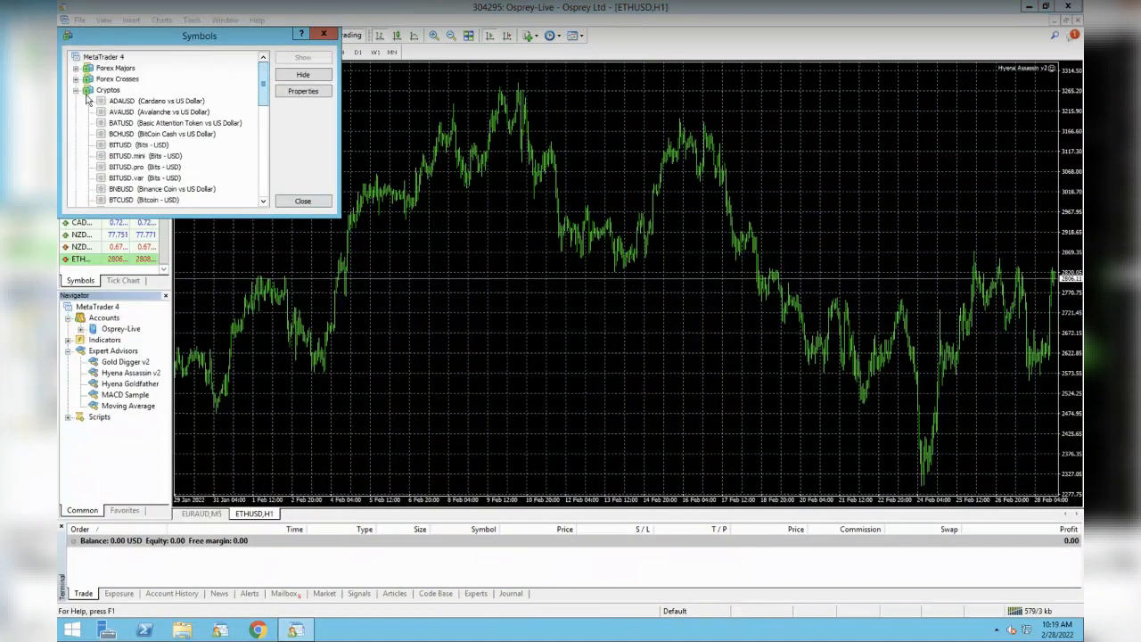
{"action": "left_click", "coordinate": [77, 91]}
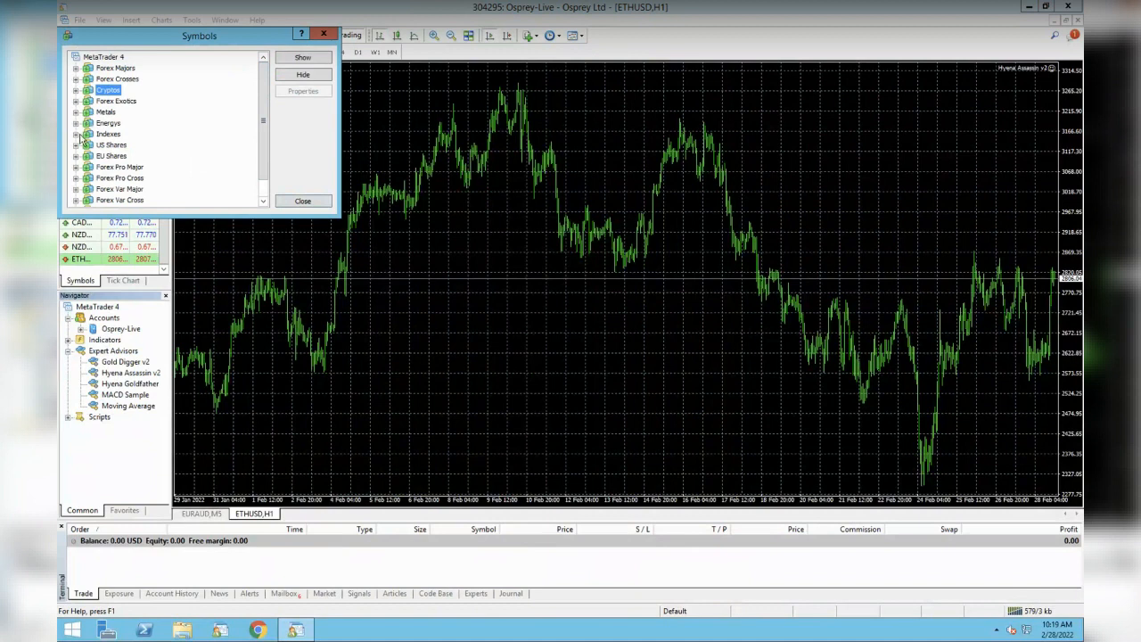
{"action": "left_click", "coordinate": [77, 134]}
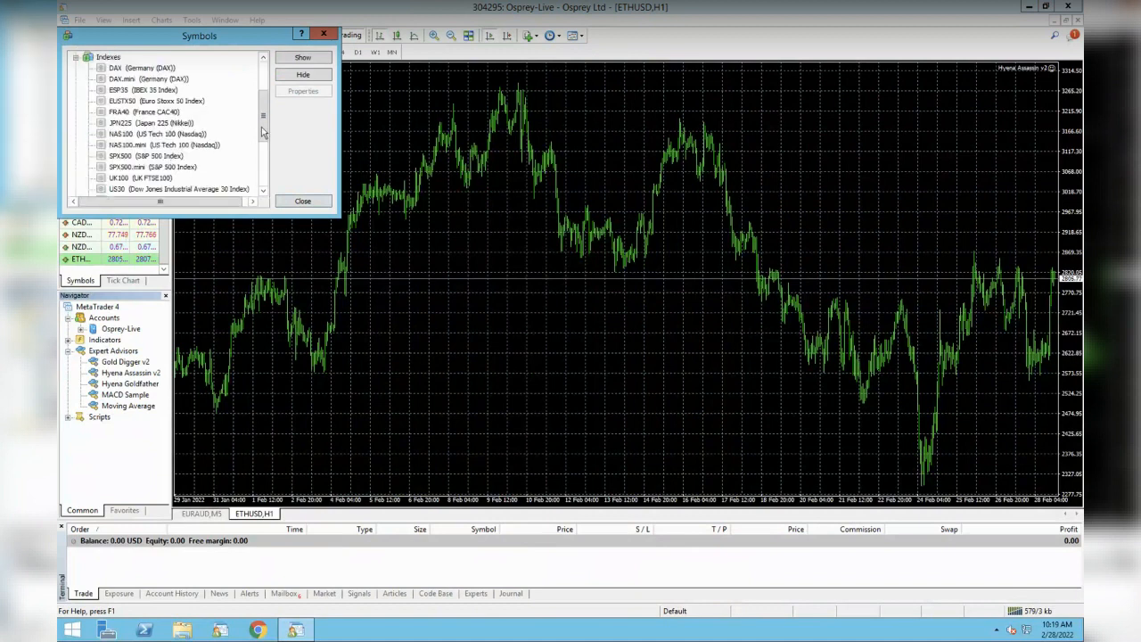
{"action": "left_click_drag", "start_coordinate": [263, 133], "coordinate": [263, 148]}
{"action": "left_click", "coordinate": [179, 156]}
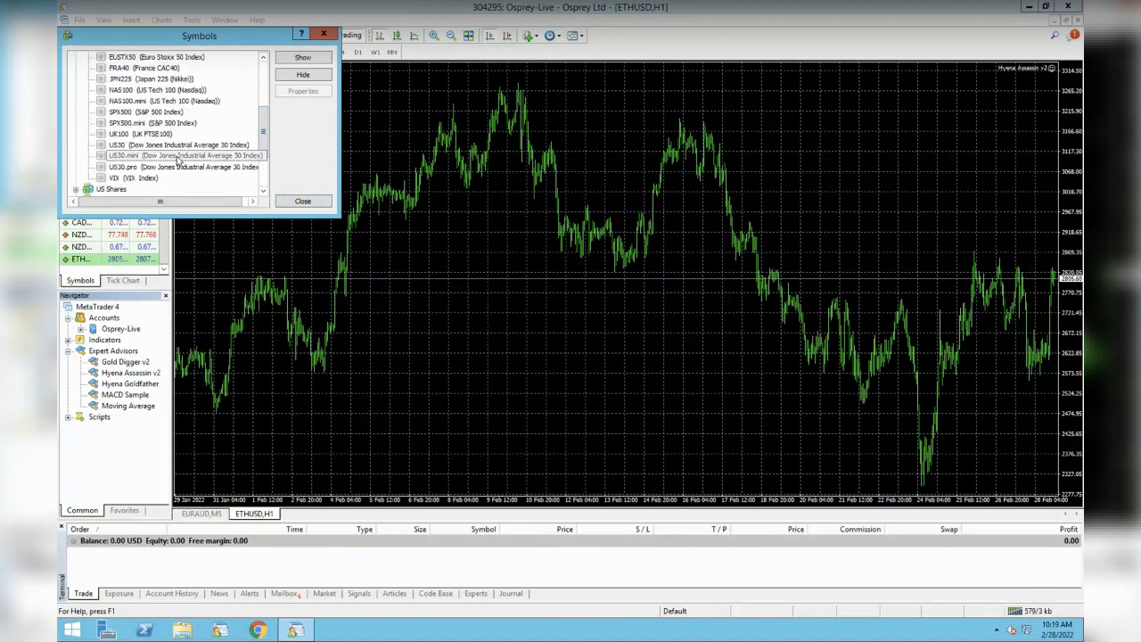
{"action": "left_click", "coordinate": [303, 59]}
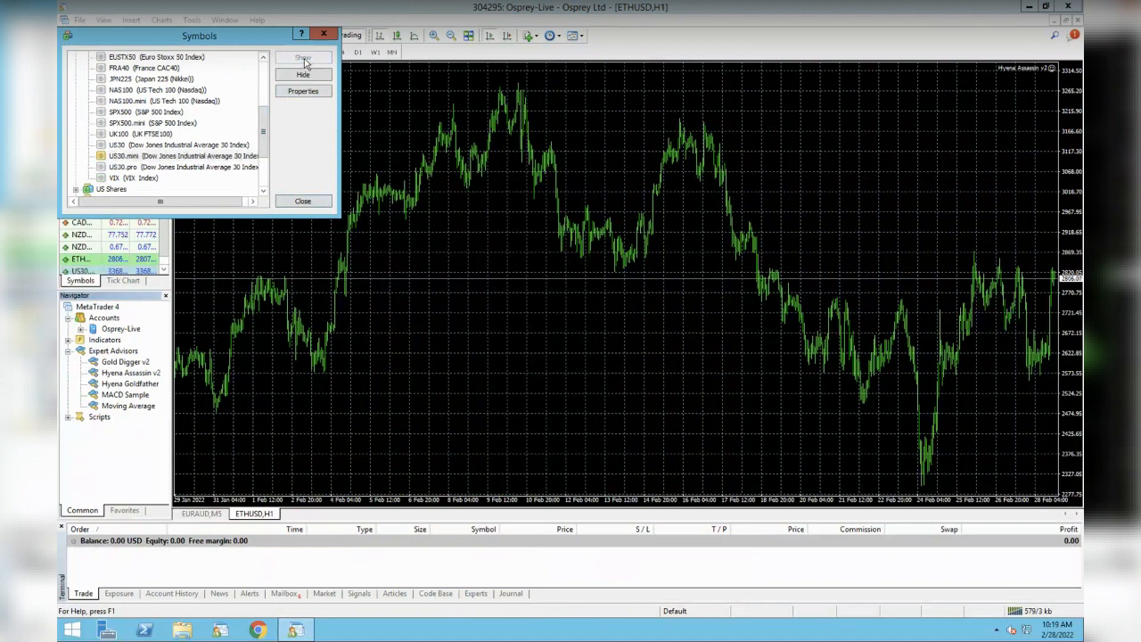
{"action": "left_click", "coordinate": [324, 36]}
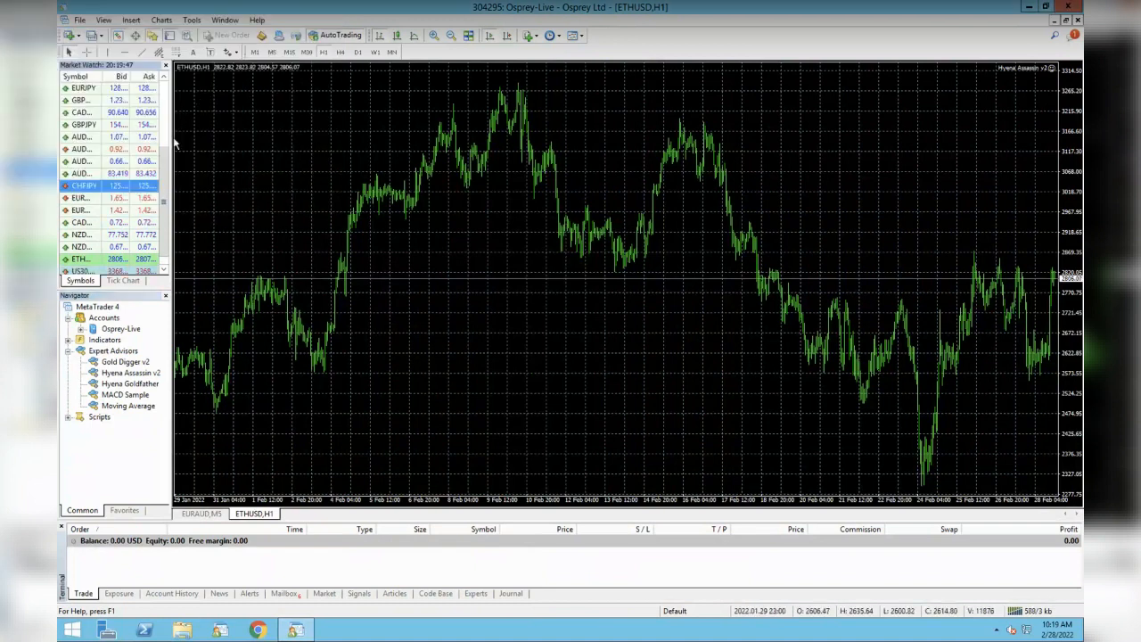
{"action": "scroll", "coordinate": [165, 181], "scroll_direction": "down", "scroll_amount": 1}
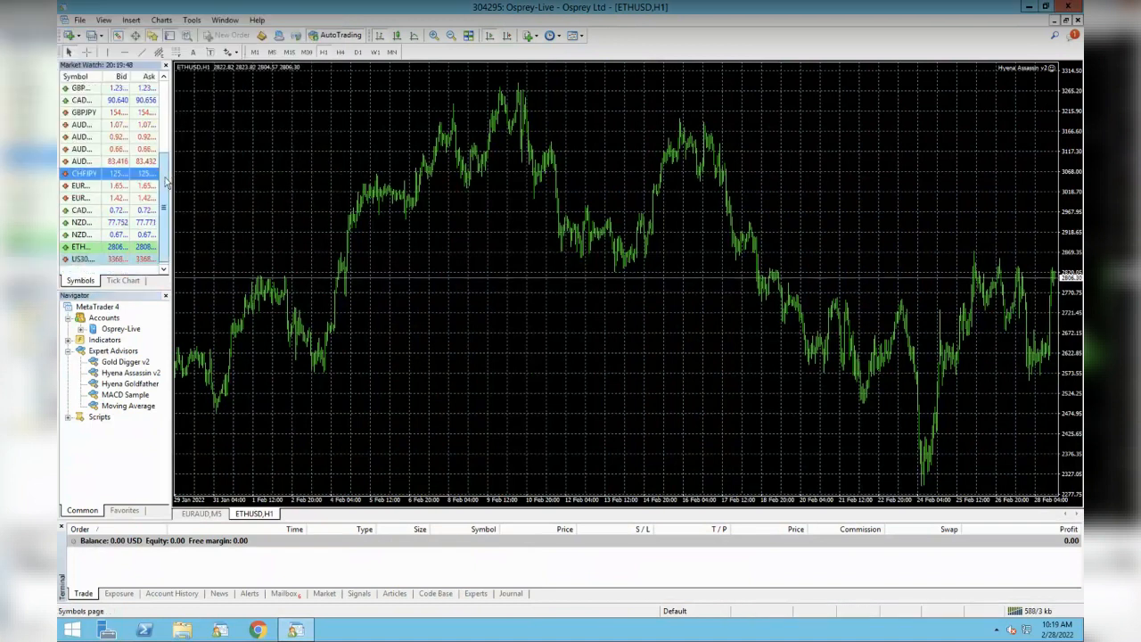
- Open a US30.mini M15 chart and drop Hyena Assassin v2 onto it
{"action": "right_click", "coordinate": [81, 259]}
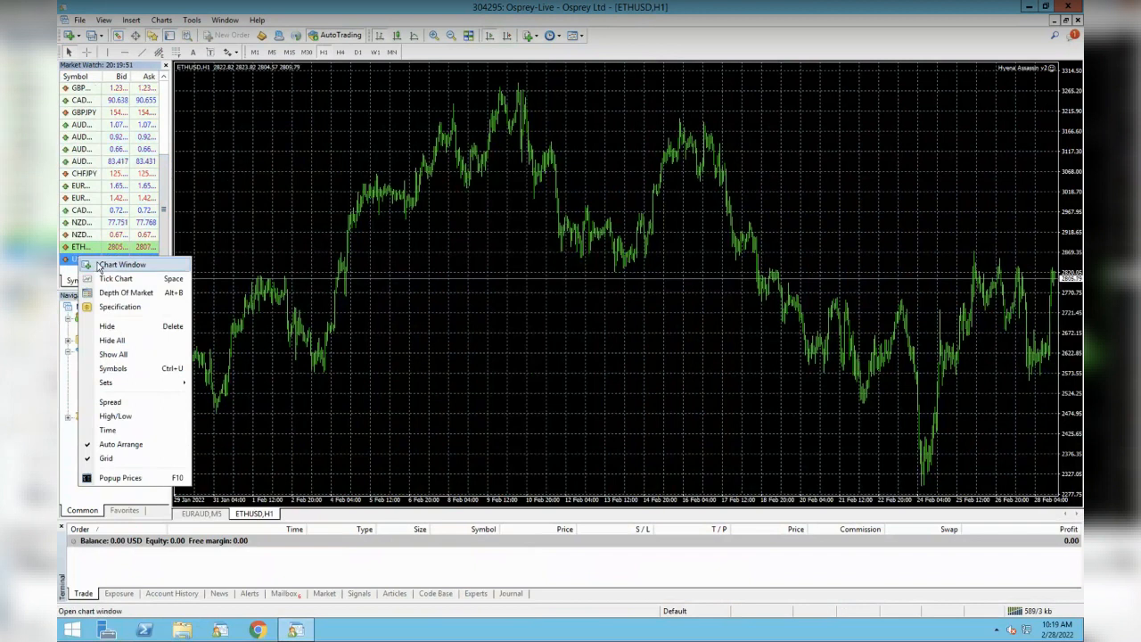
{"action": "left_click", "coordinate": [100, 266]}
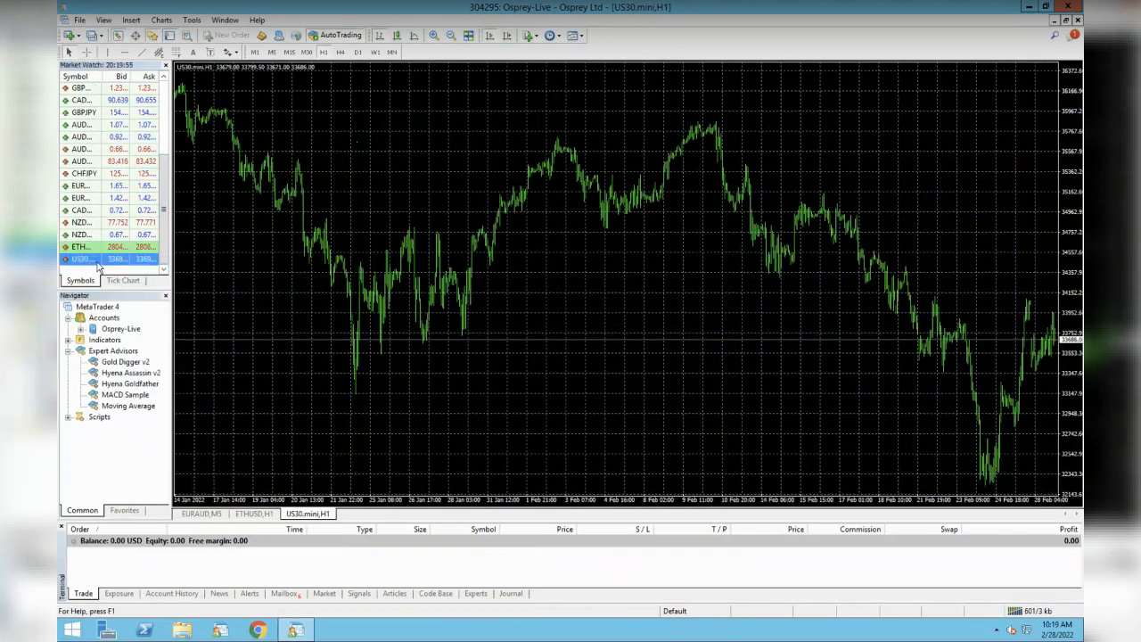
{"action": "left_click", "coordinate": [289, 51]}
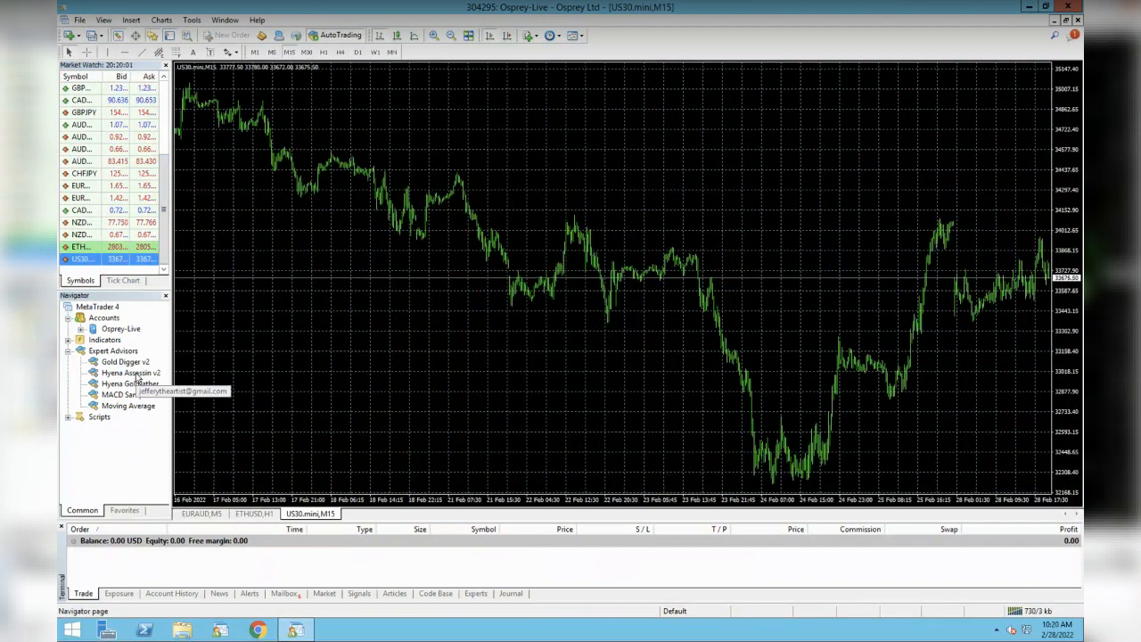
{"action": "left_click_drag", "start_coordinate": [133, 373], "coordinate": [209, 360]}
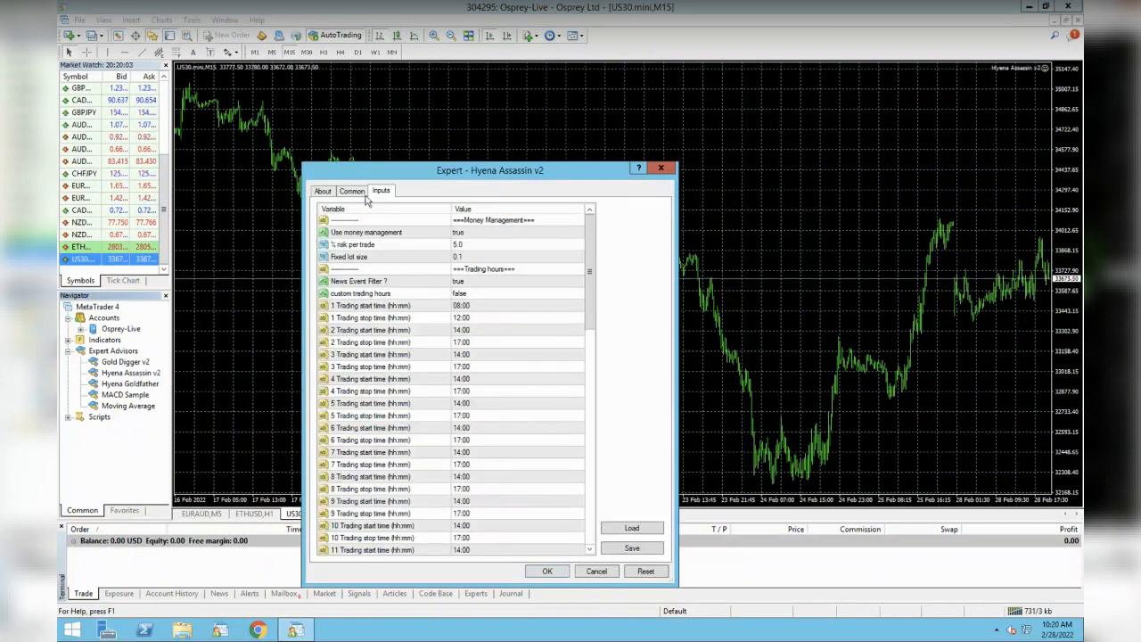
- Load the JB_AssassinV2_US30mini_15min_ShortOnly.set preset from the Desktop into the expert's inputs
{"action": "left_click", "coordinate": [360, 192]}
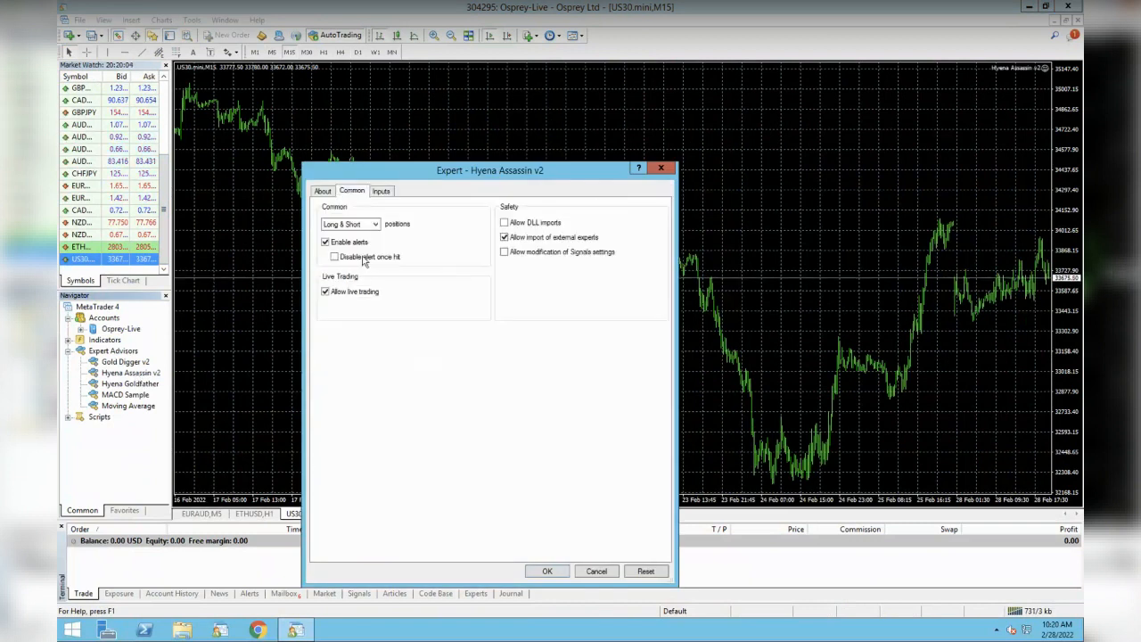
{"action": "left_click", "coordinate": [383, 191]}
{"action": "left_click", "coordinate": [628, 527]}
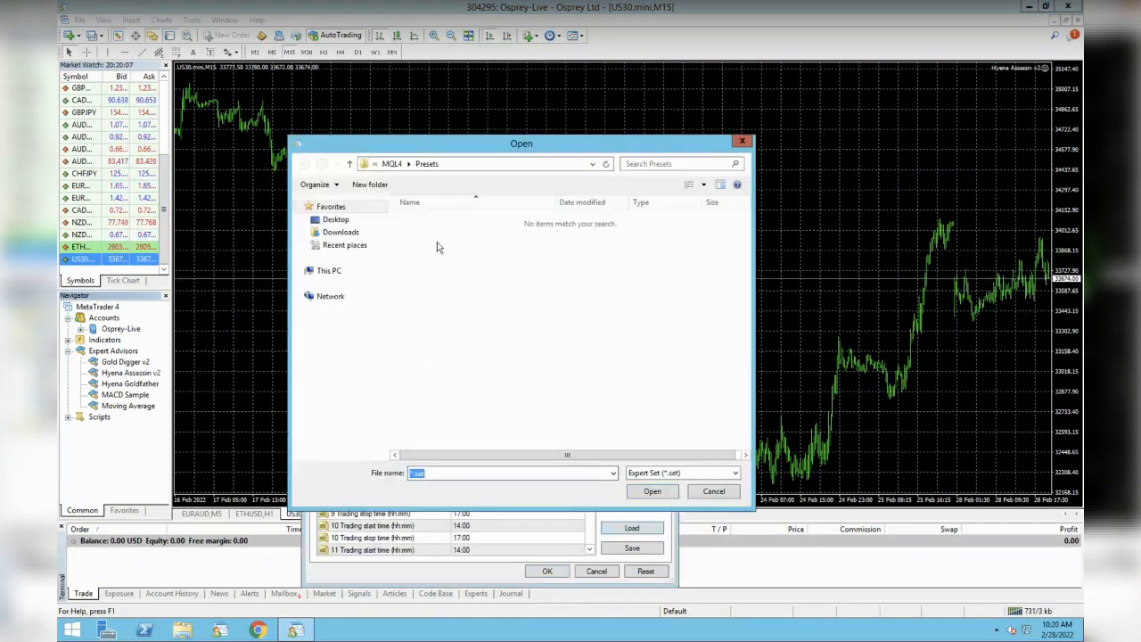
{"action": "left_click", "coordinate": [335, 220]}
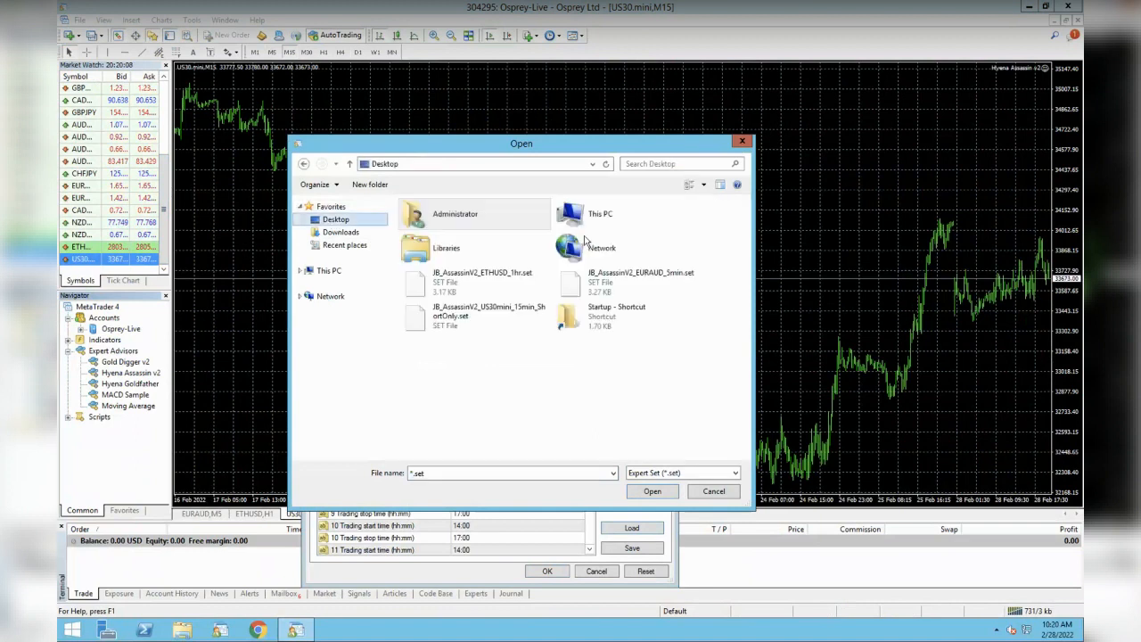
{"action": "left_click", "coordinate": [490, 314]}
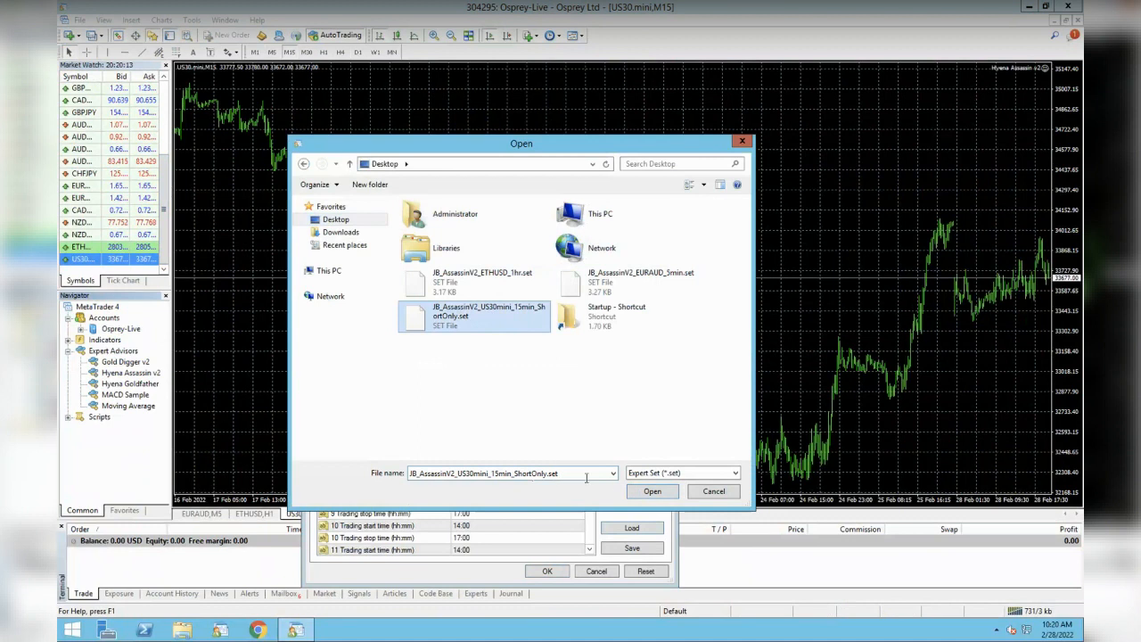
{"action": "left_click", "coordinate": [652, 492]}
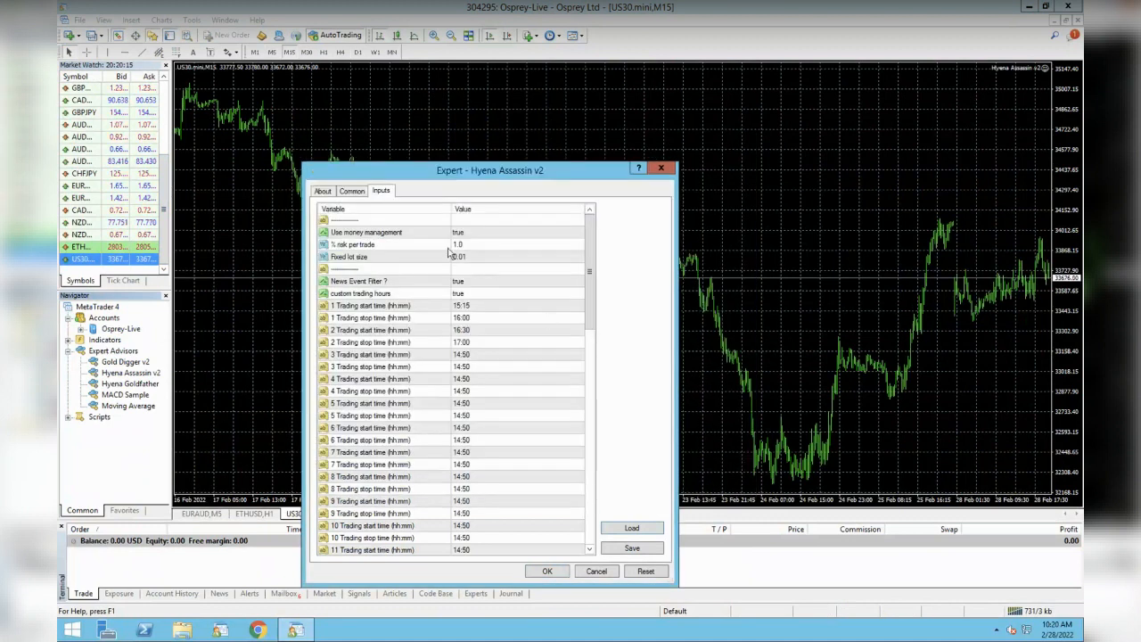
- Set allowed positions to Only Short on the Common tab and attach the expert
{"action": "left_click", "coordinate": [354, 192]}
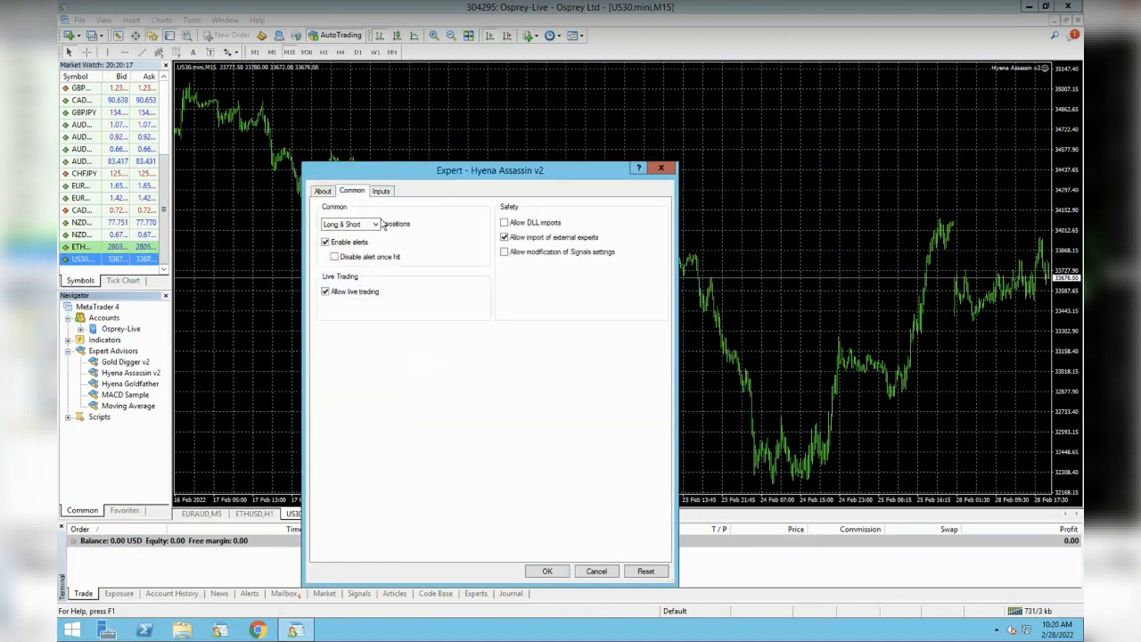
{"action": "left_click", "coordinate": [354, 226]}
{"action": "left_click", "coordinate": [357, 226]}
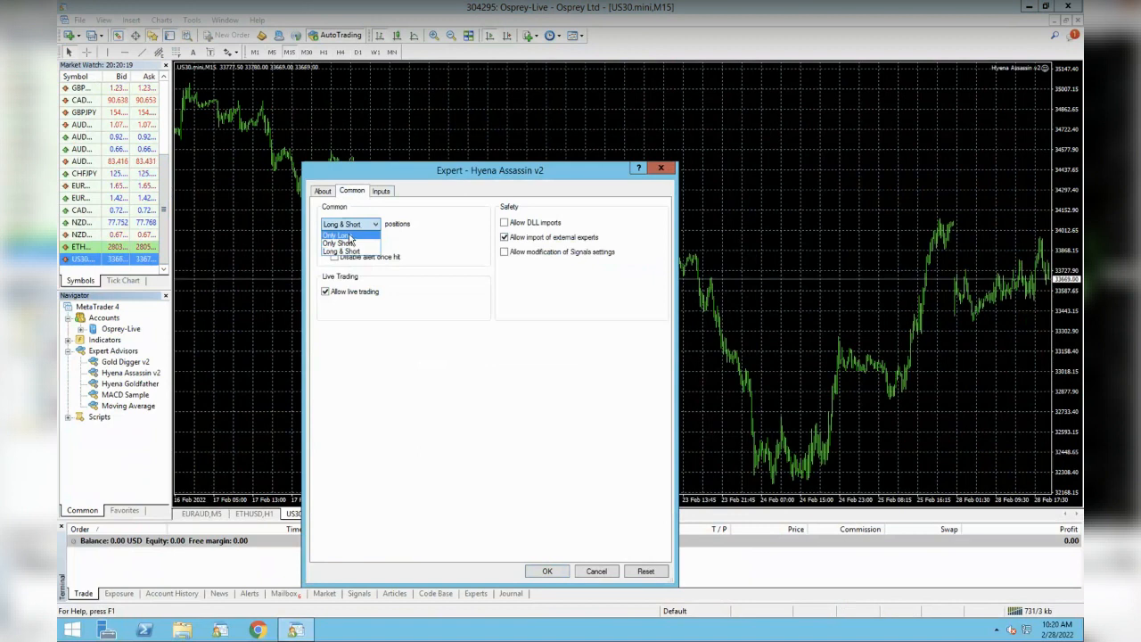
{"action": "left_click", "coordinate": [351, 244]}
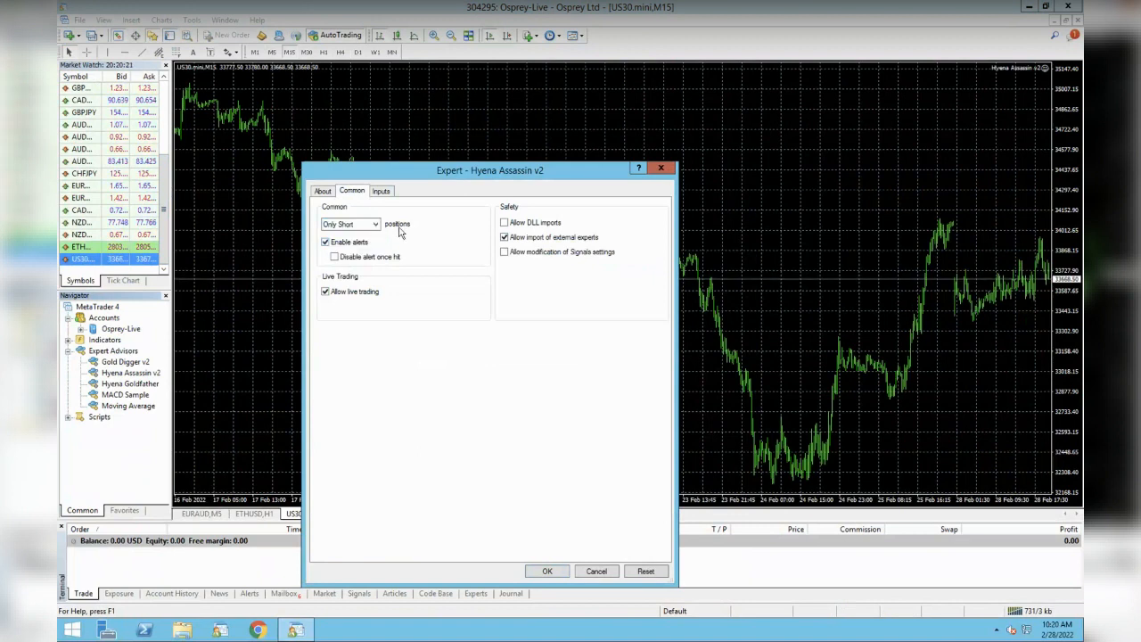
{"action": "left_click", "coordinate": [548, 573]}
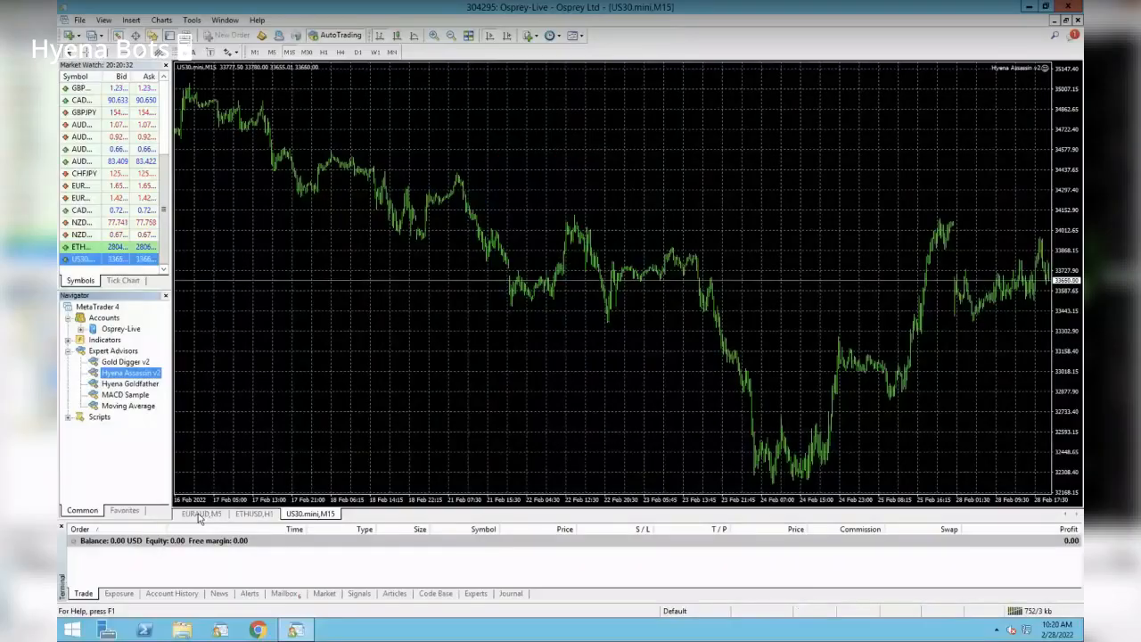
- Switch to the EURAUD,M5 chart tab and restore the minimised terminal window
{"action": "left_click", "coordinate": [202, 514]}
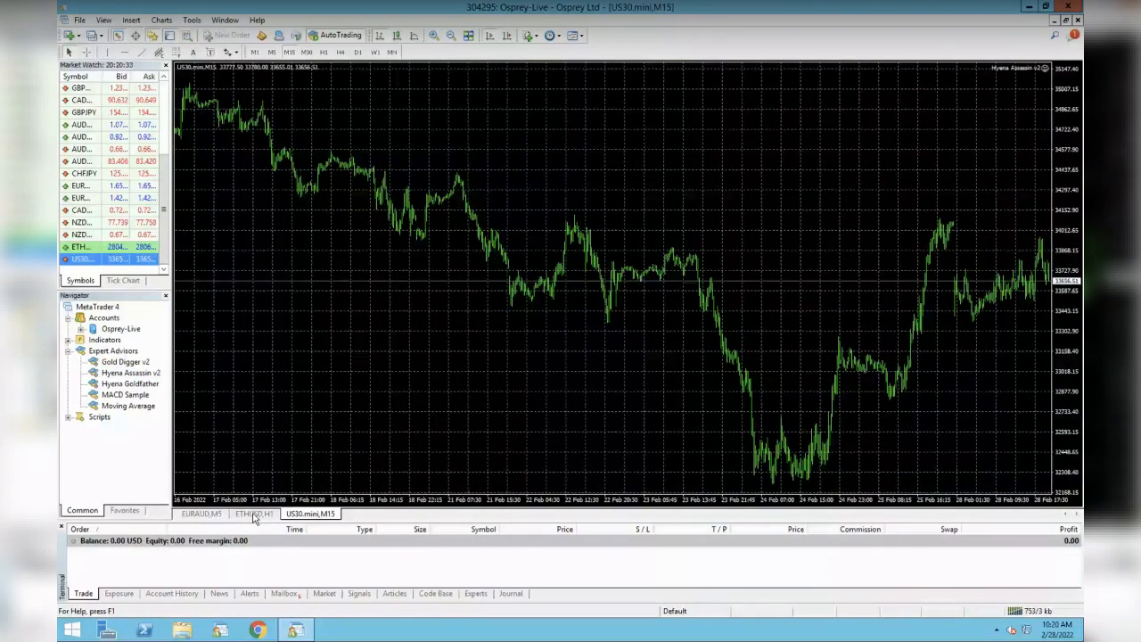
{"action": "left_click", "coordinate": [201, 515]}
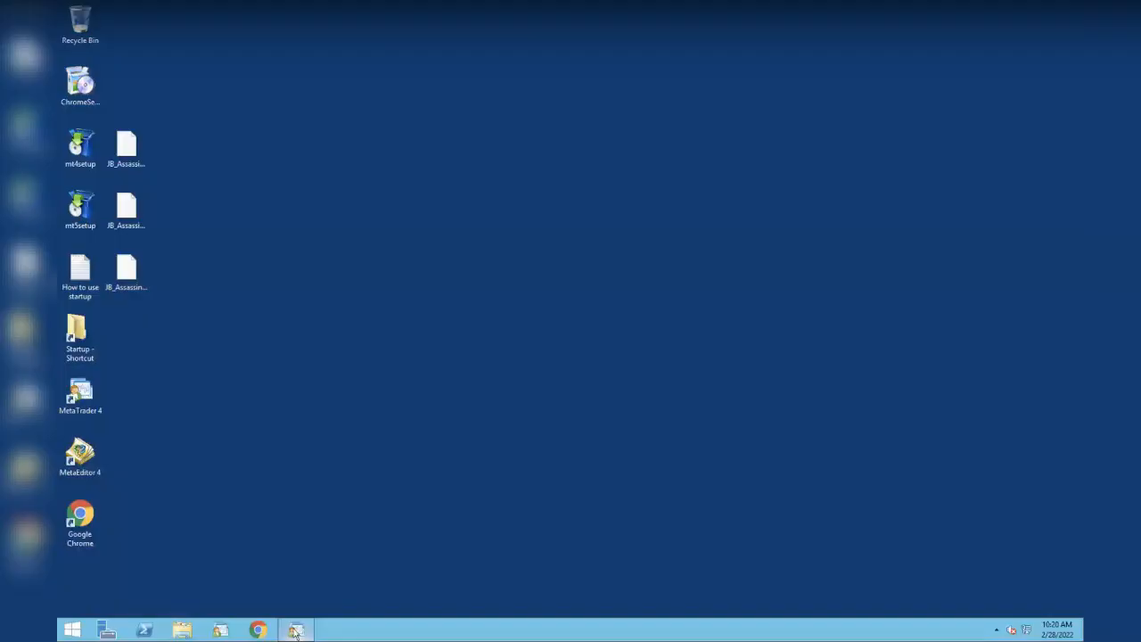
{"action": "left_click", "coordinate": [297, 631]}
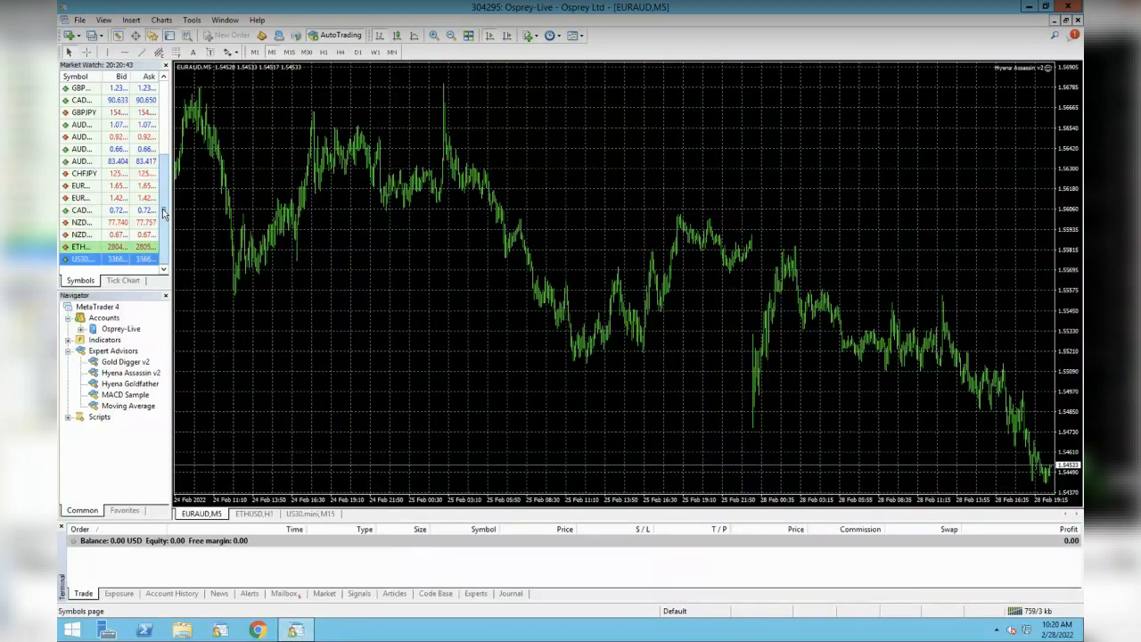
- Show XAUUSD from the Metals group in the Market Watch list
{"action": "right_click", "coordinate": [116, 188]}
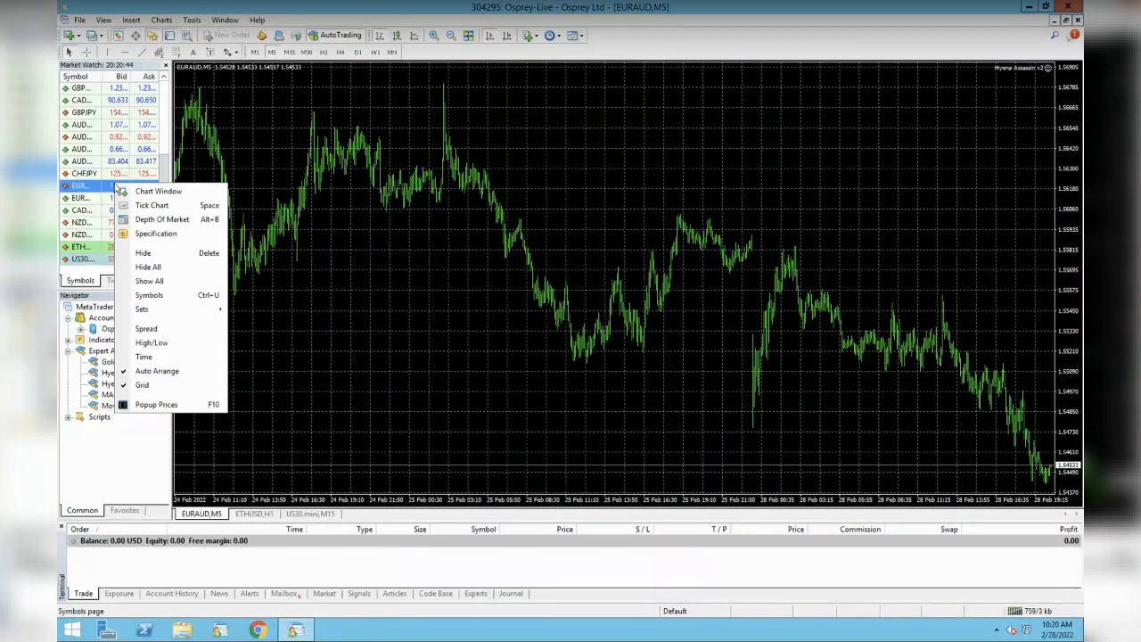
{"action": "left_click", "coordinate": [162, 298]}
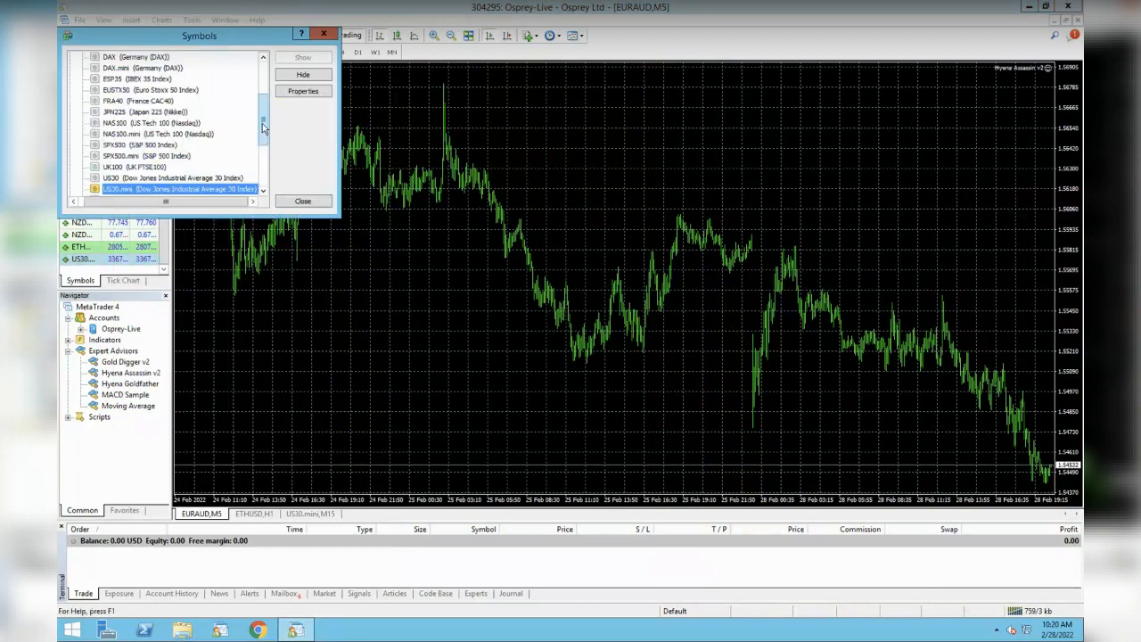
{"action": "scroll", "coordinate": [84, 116], "scroll_direction": "up", "scroll_amount": 3}
{"action": "left_click", "coordinate": [72, 128]}
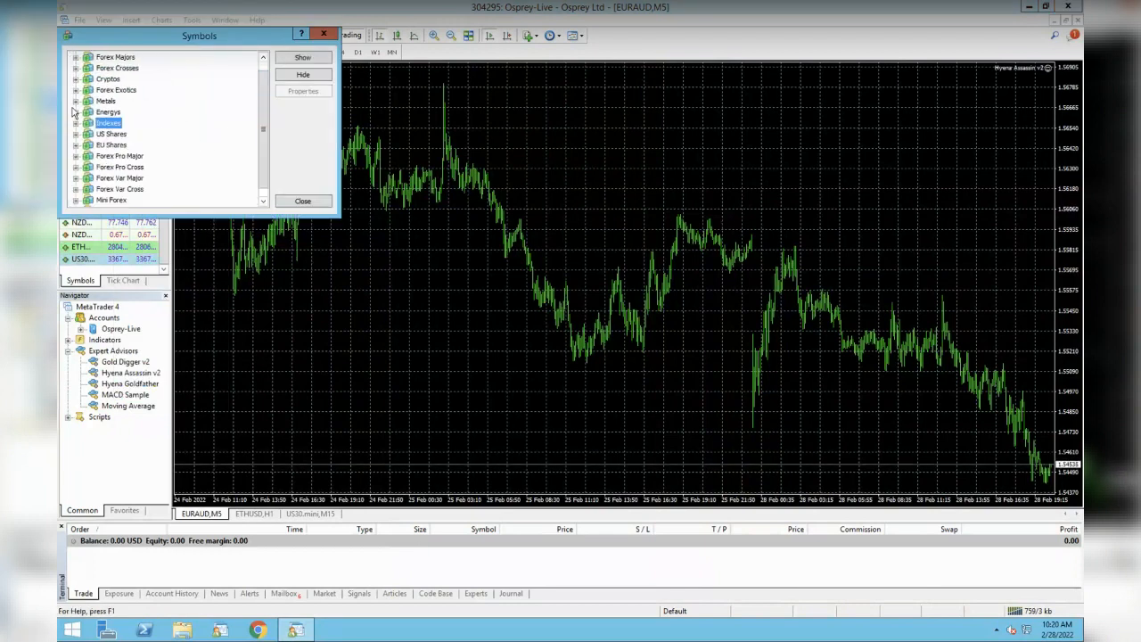
{"action": "left_click", "coordinate": [76, 101]}
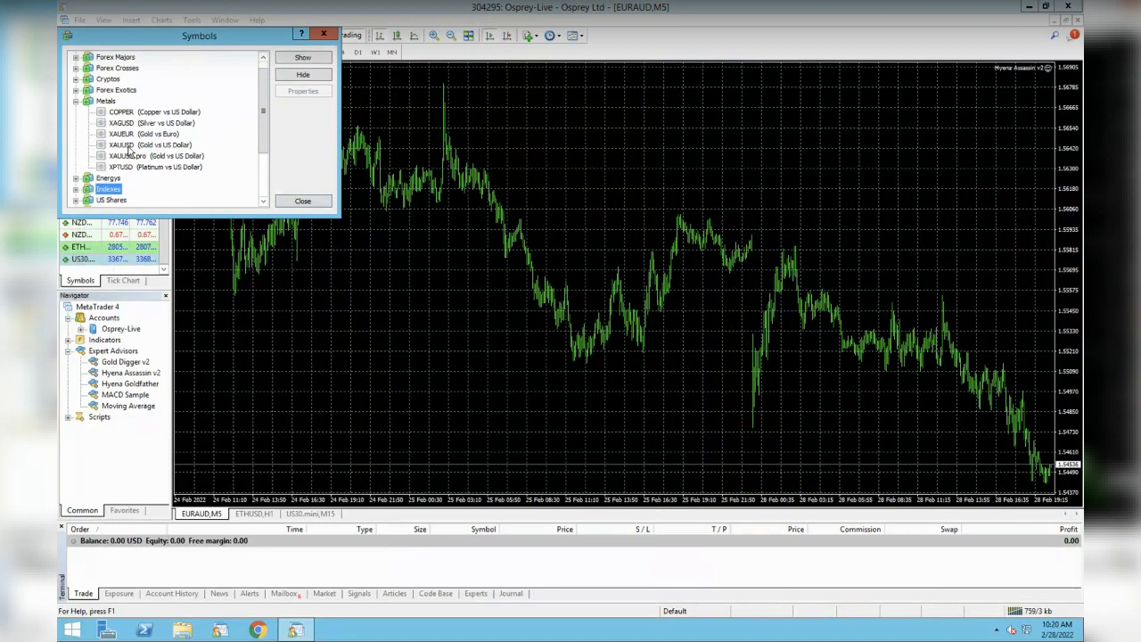
{"action": "left_click", "coordinate": [129, 145]}
{"action": "left_click", "coordinate": [302, 57]}
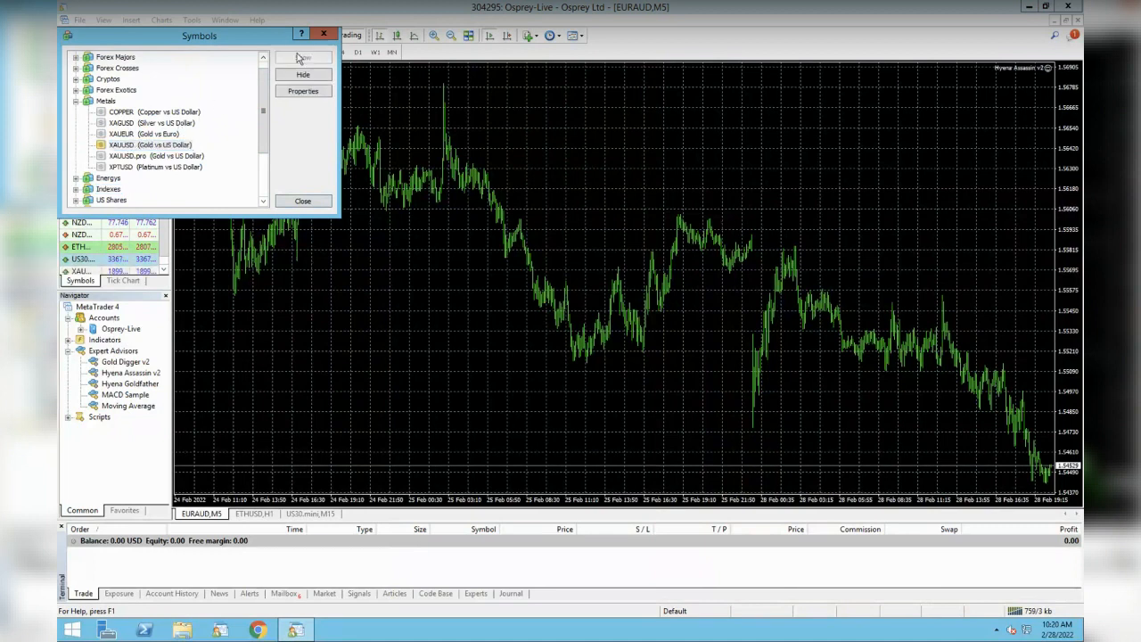
{"action": "left_click", "coordinate": [324, 34]}
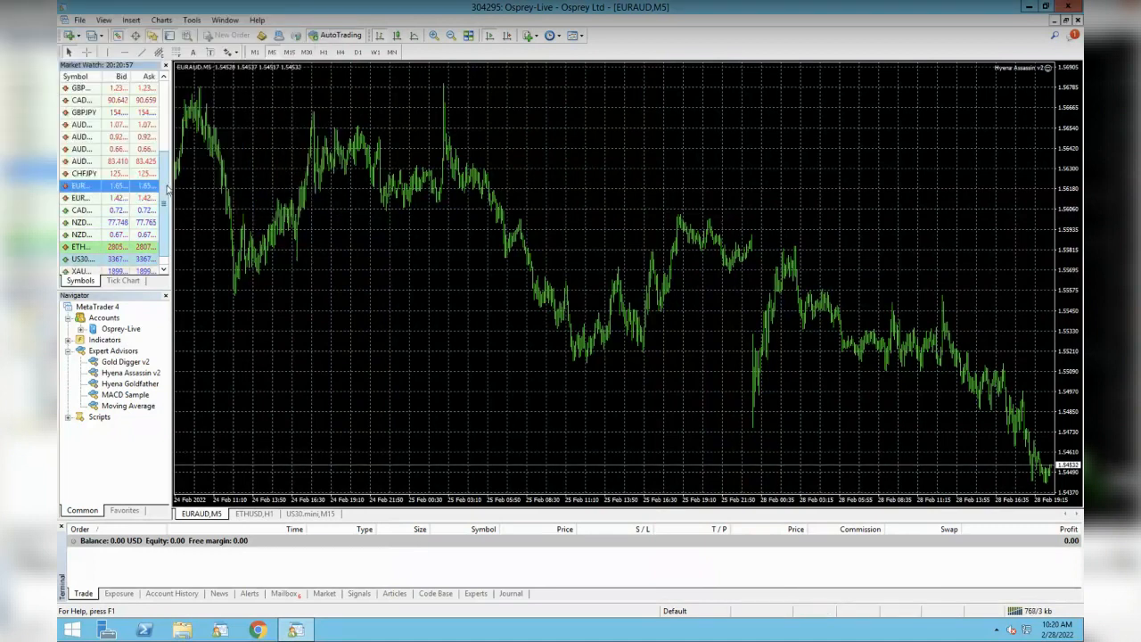
{"action": "scroll", "coordinate": [125, 223], "scroll_direction": "down", "scroll_amount": 1}
- Open a new XAUUSD chart window and drop Gold Digger v2 onto it
{"action": "right_click", "coordinate": [90, 261]}
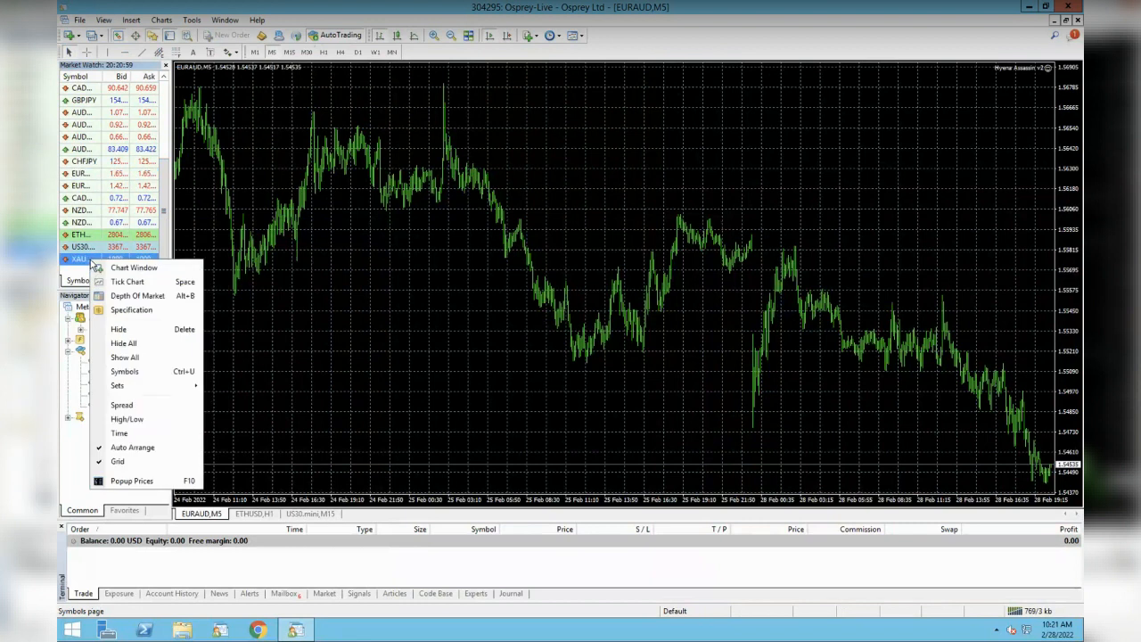
{"action": "left_click", "coordinate": [133, 272]}
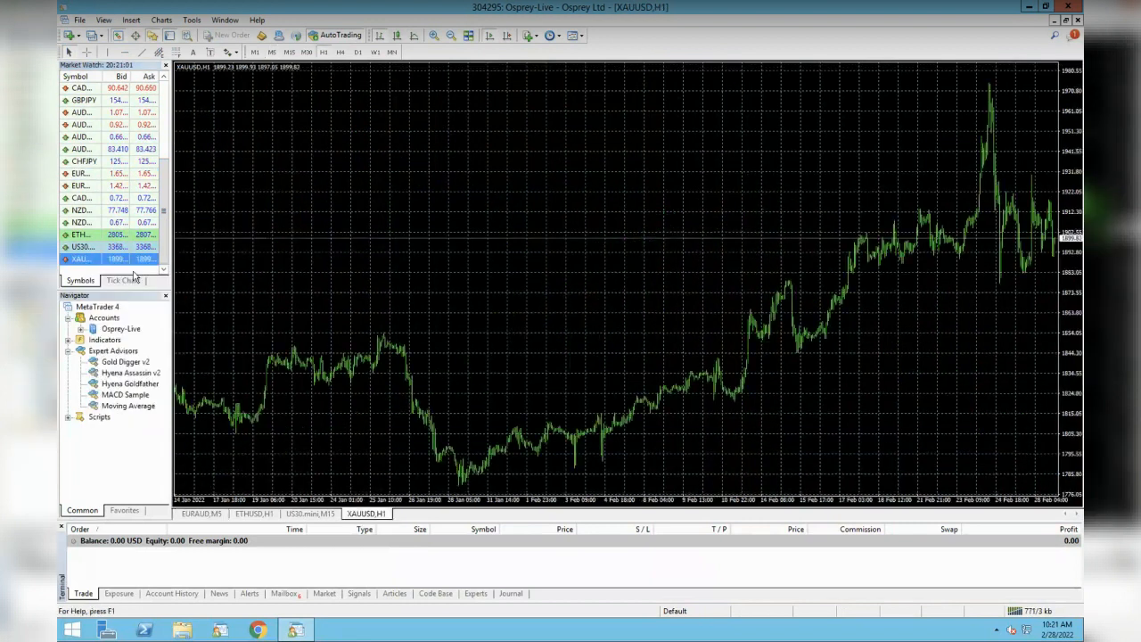
{"action": "double_click", "coordinate": [128, 365]}
- Attach Gold Digger v2 to the XAUUSD H1 chart with default inputs, skipping any preset file
{"action": "left_click", "coordinate": [352, 191]}
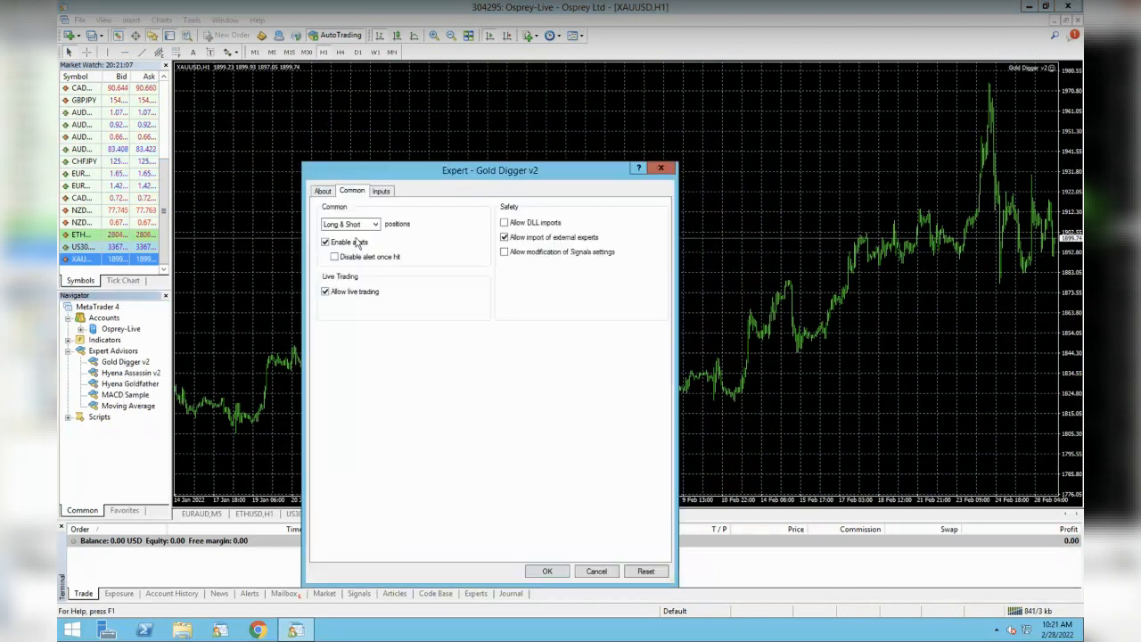
{"action": "left_click", "coordinate": [383, 191]}
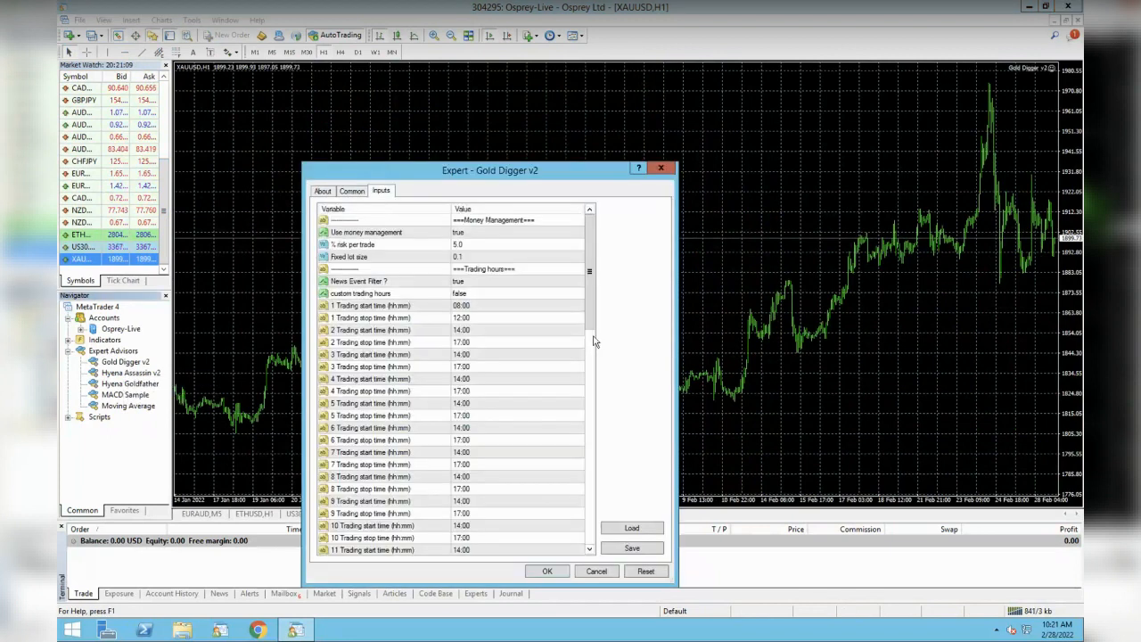
{"action": "left_click", "coordinate": [632, 529]}
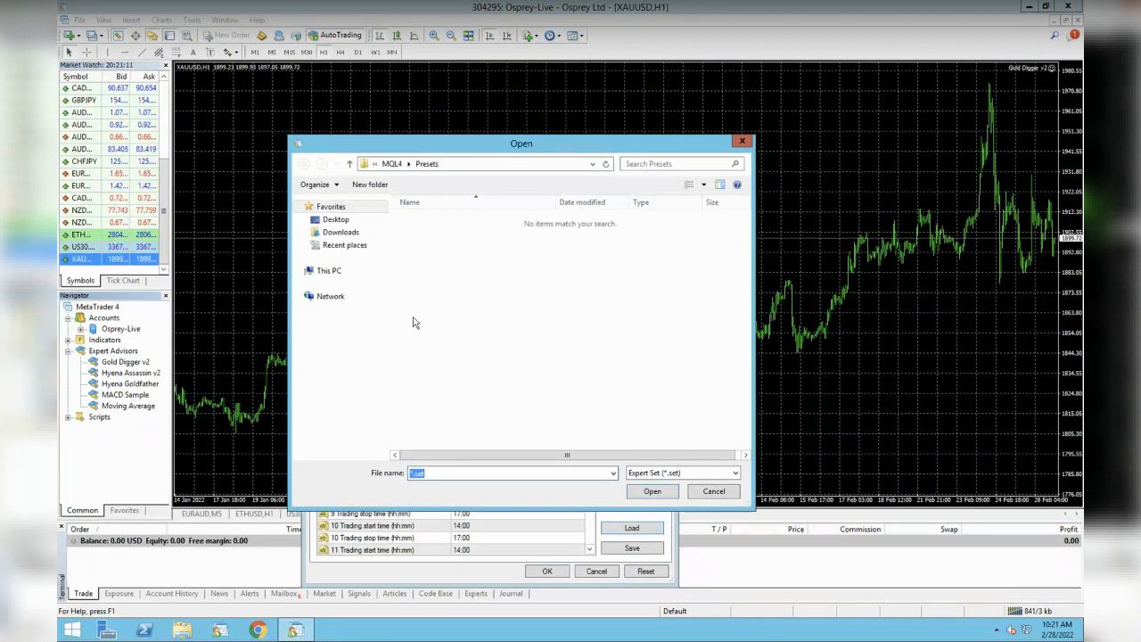
{"action": "left_click", "coordinate": [337, 220]}
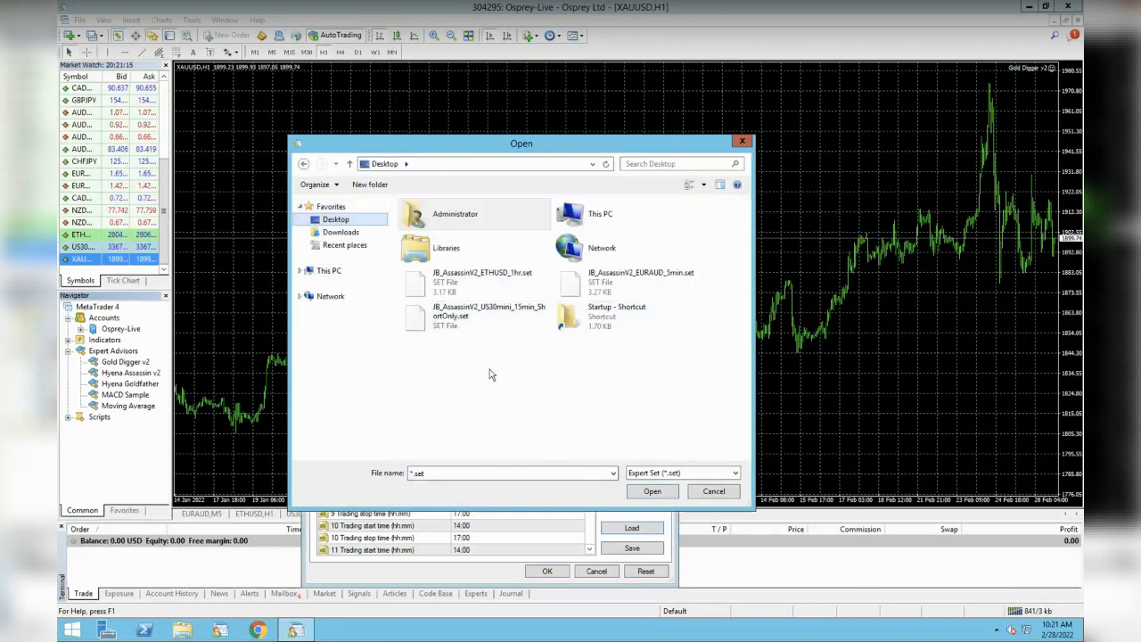
{"action": "left_click", "coordinate": [652, 491]}
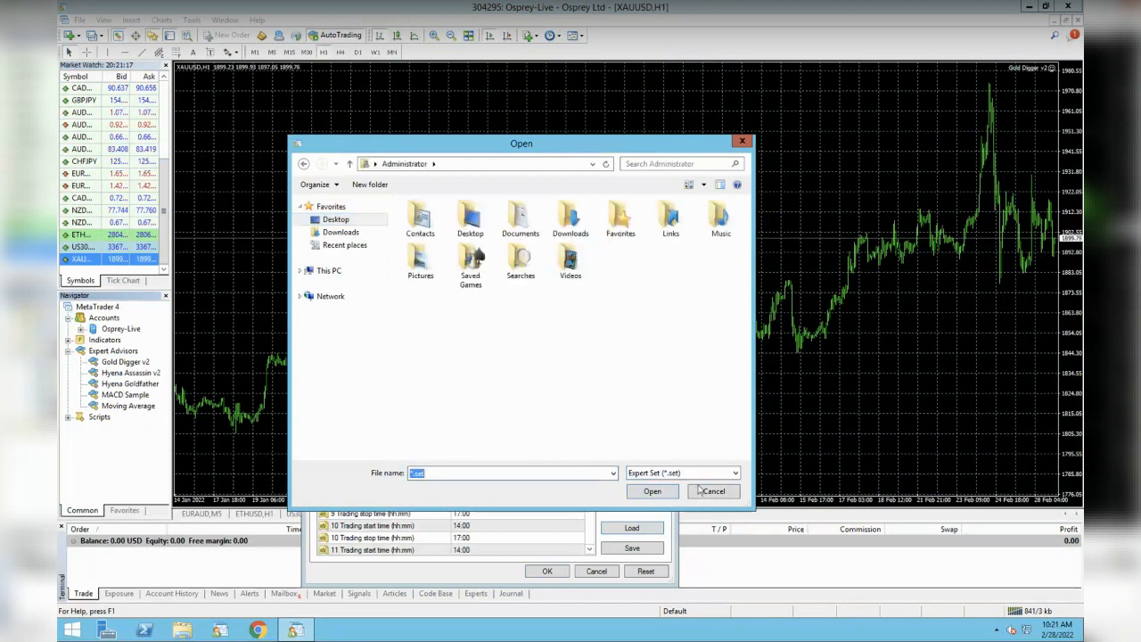
{"action": "left_click", "coordinate": [704, 492]}
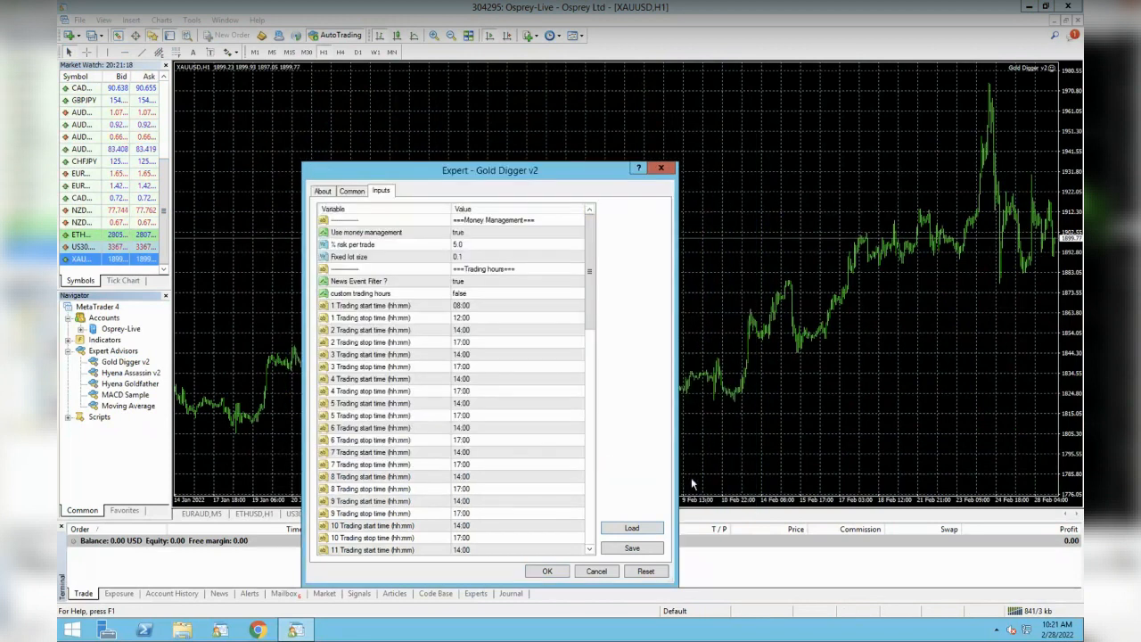
{"action": "left_click", "coordinate": [548, 571]}
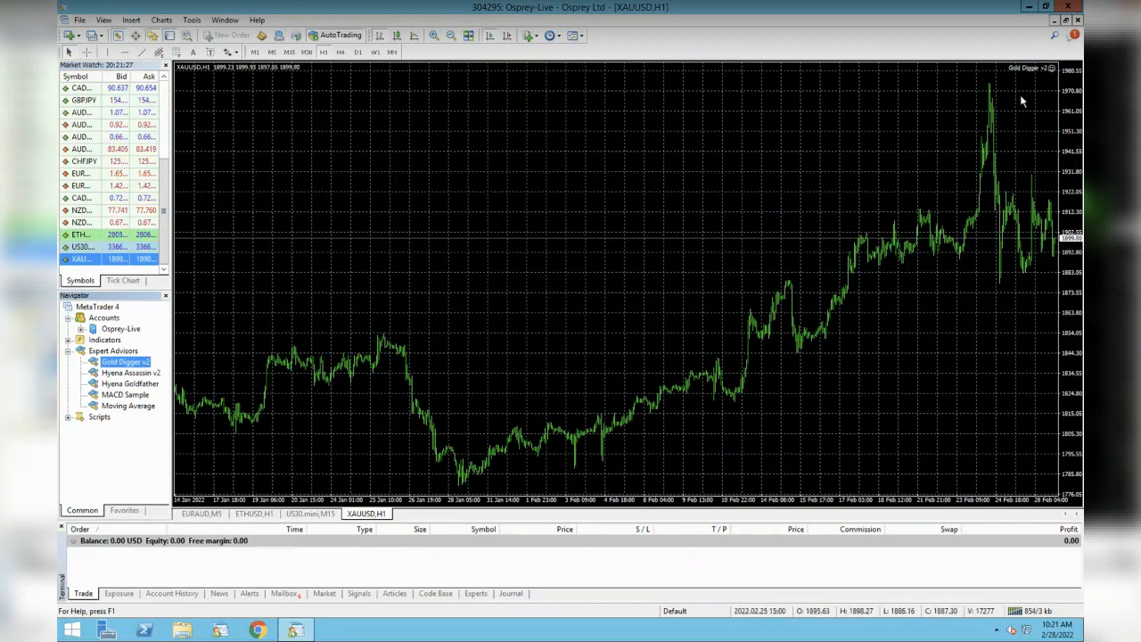
{"action": "left_click", "coordinate": [149, 385]}
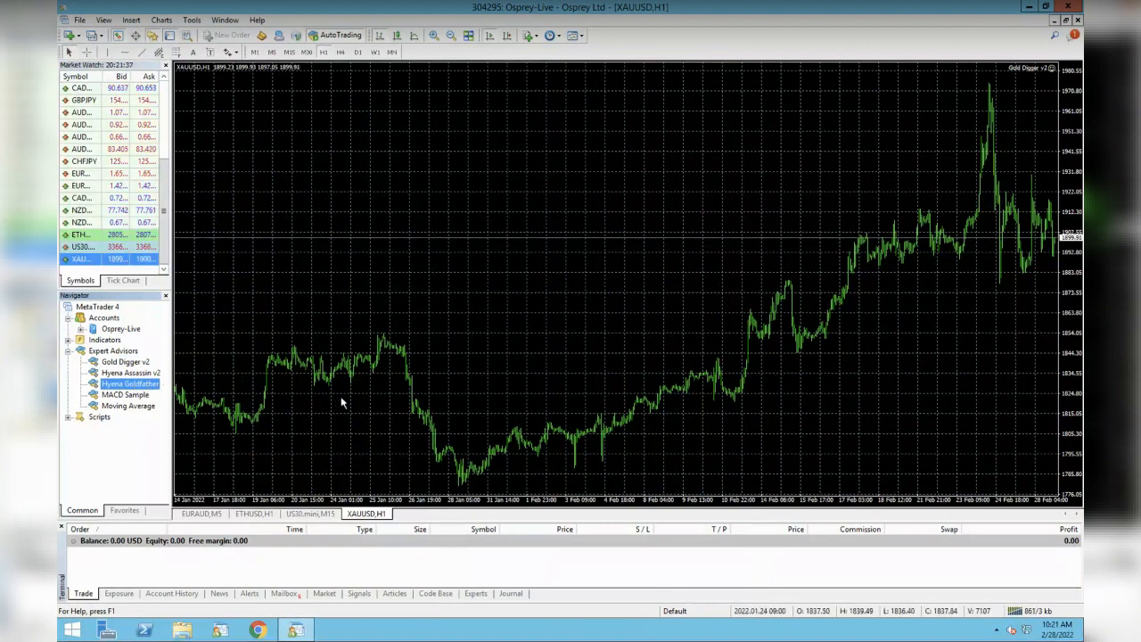
- Close the XAUUSD,H1 chart tab
{"action": "right_click", "coordinate": [366, 519]}
{"action": "left_click", "coordinate": [389, 524]}
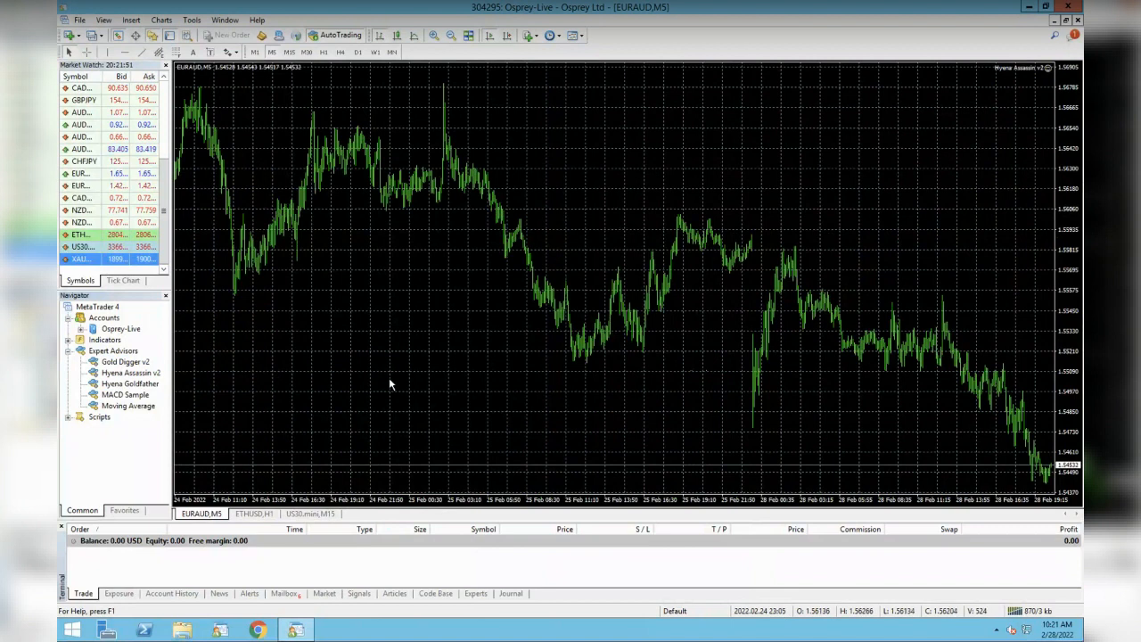
{"action": "left_click", "coordinate": [1048, 68]}
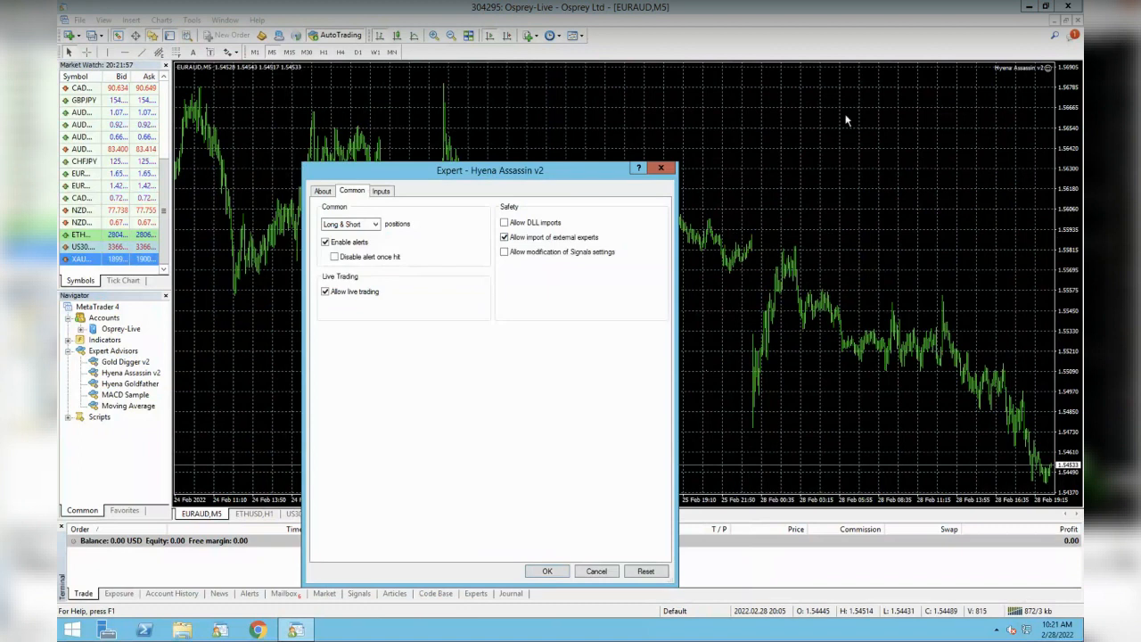
{"action": "left_click", "coordinate": [383, 191]}
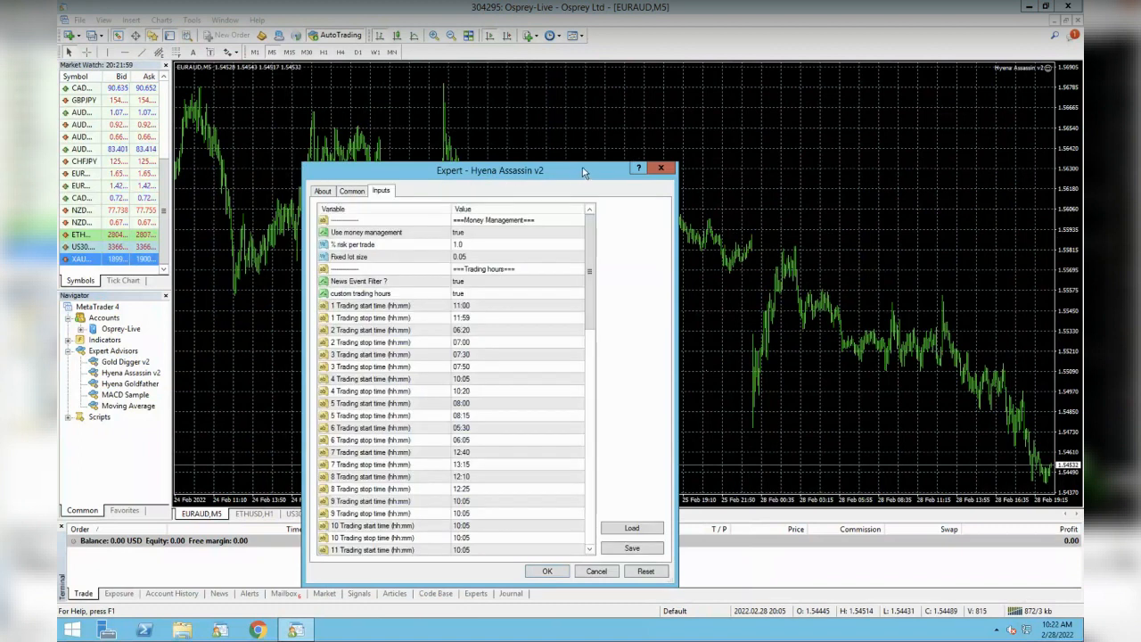
{"action": "left_click_drag", "start_coordinate": [582, 161], "coordinate": [588, 55]}
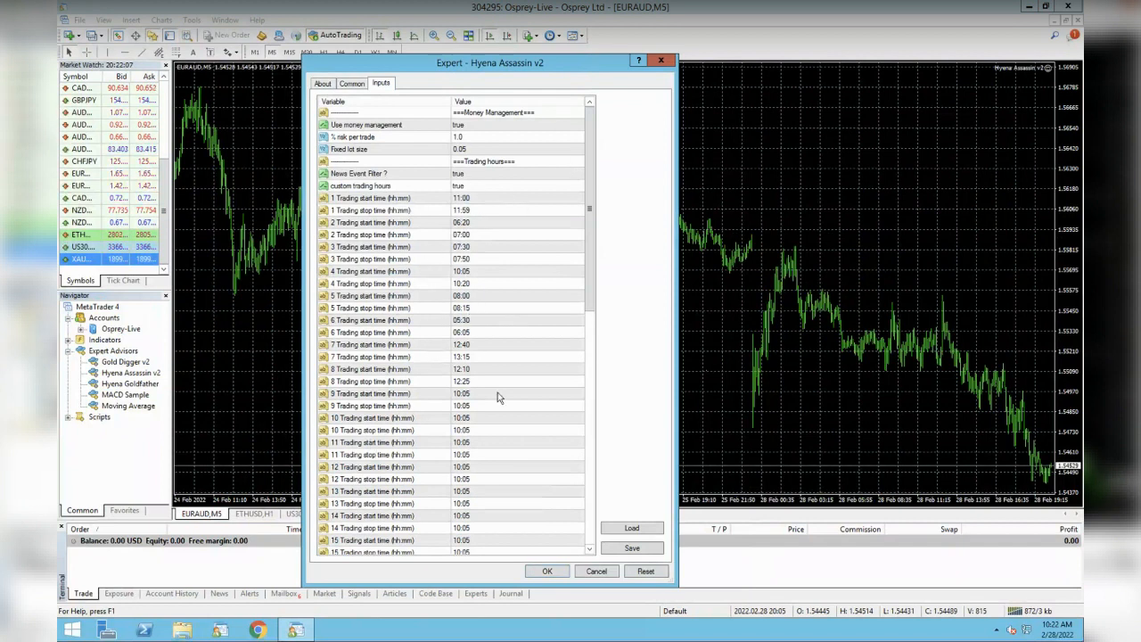
{"action": "left_click_drag", "start_coordinate": [589, 237], "coordinate": [590, 528]}
{"action": "left_click", "coordinate": [472, 519]}
{"action": "left_click", "coordinate": [488, 530]}
{"action": "left_click", "coordinate": [487, 518]}
{"action": "left_click", "coordinate": [488, 529]}
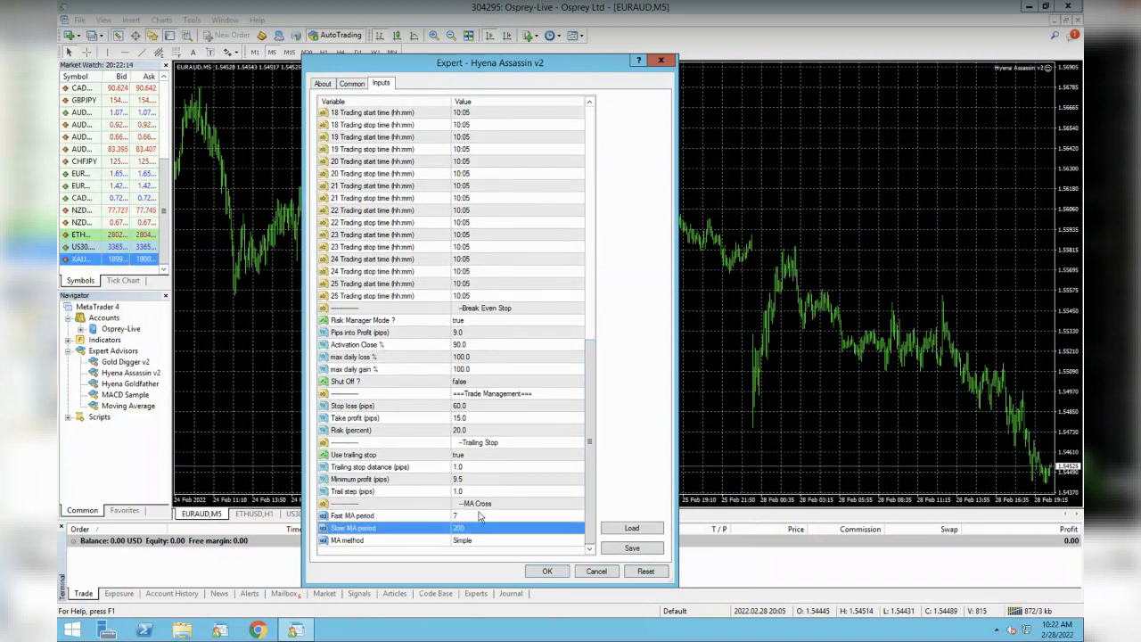
{"action": "left_click", "coordinate": [481, 517]}
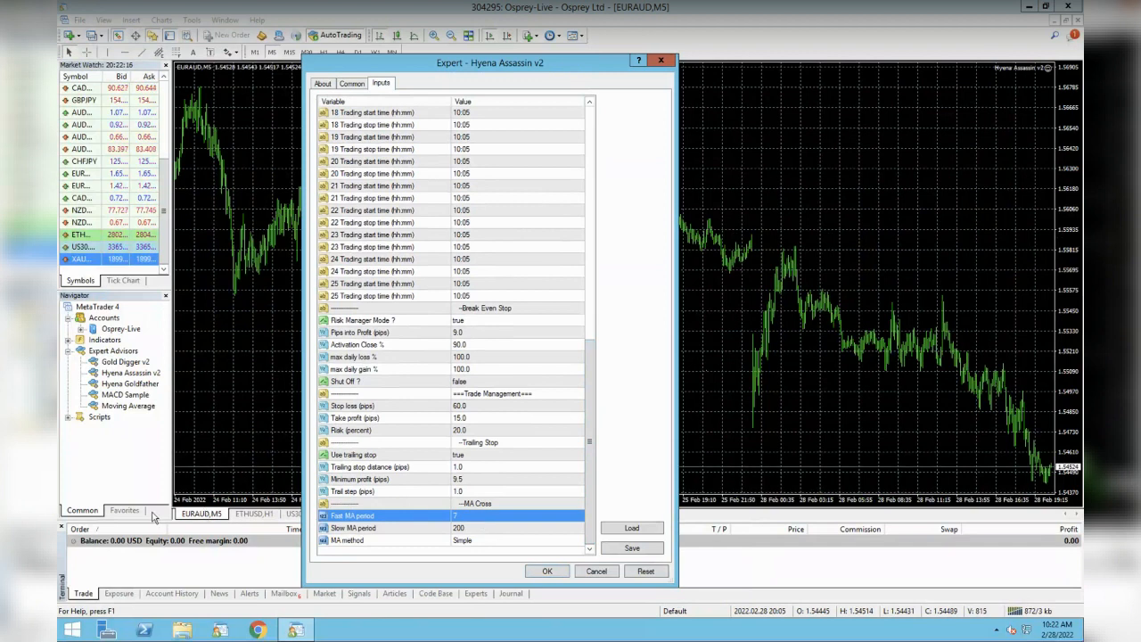
{"action": "left_click", "coordinate": [476, 530]}
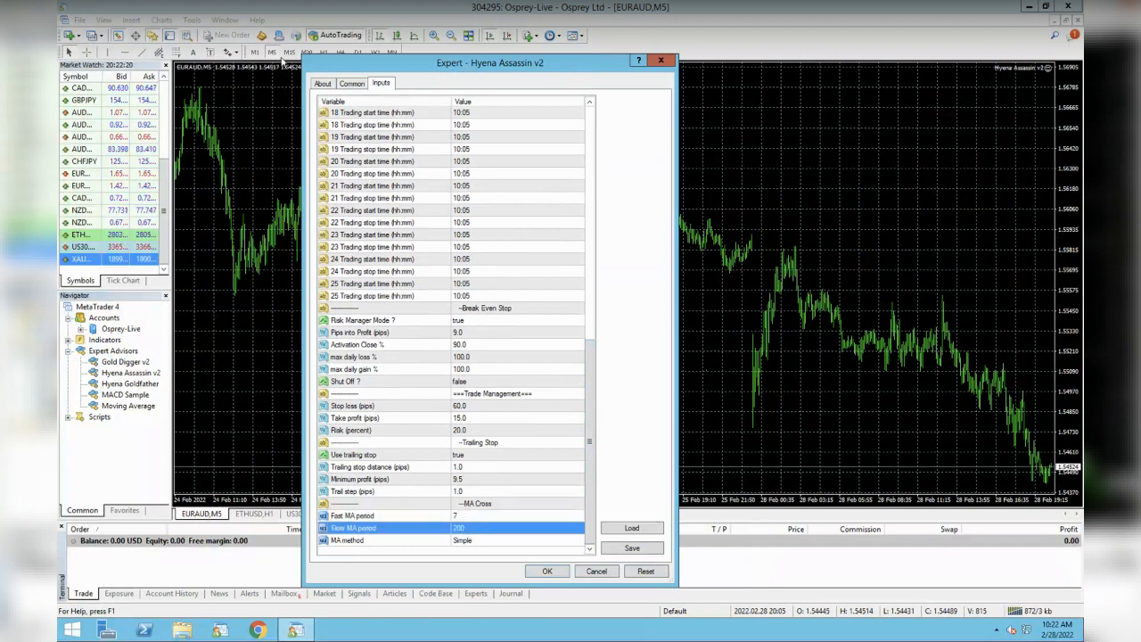
{"action": "left_click", "coordinate": [492, 542]}
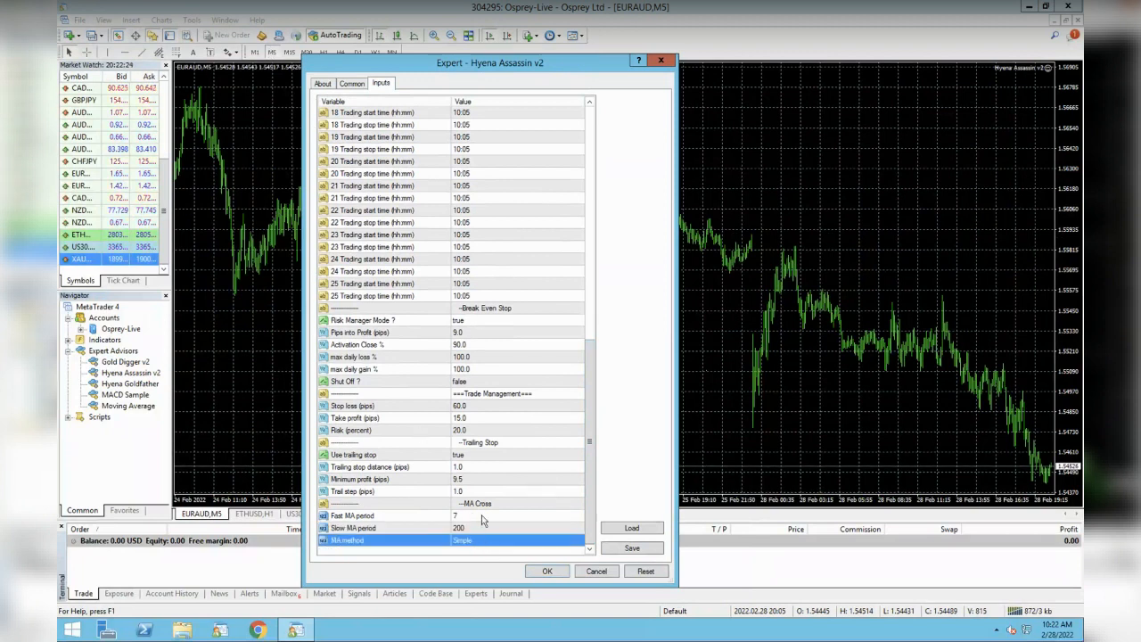
{"action": "left_click", "coordinate": [488, 528]}
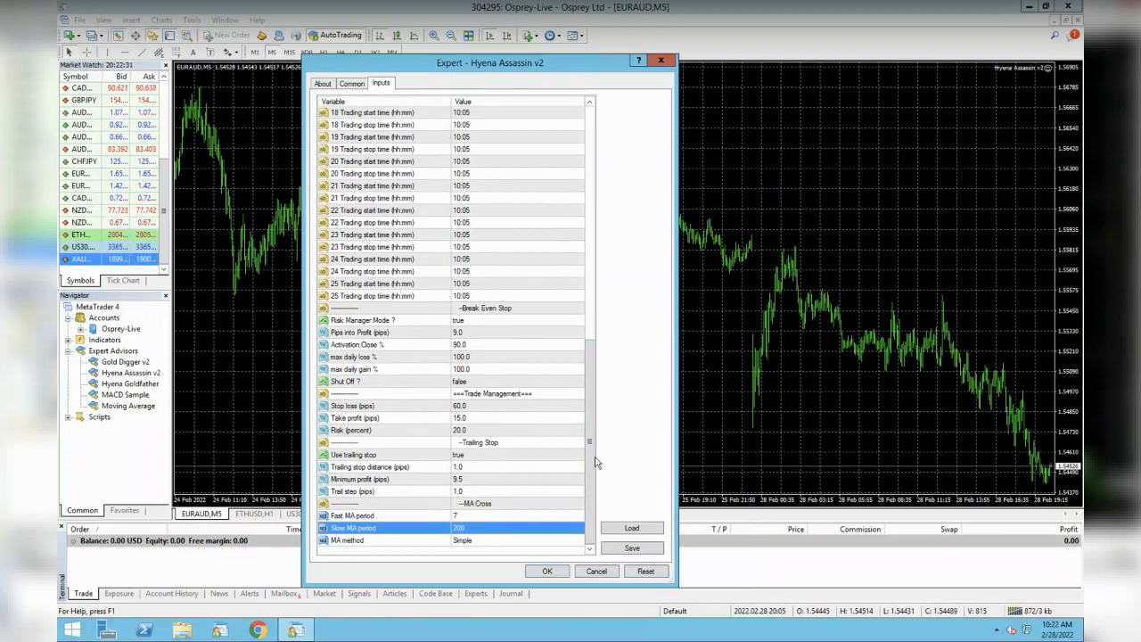
{"action": "left_click_drag", "start_coordinate": [592, 384], "coordinate": [600, 195]}
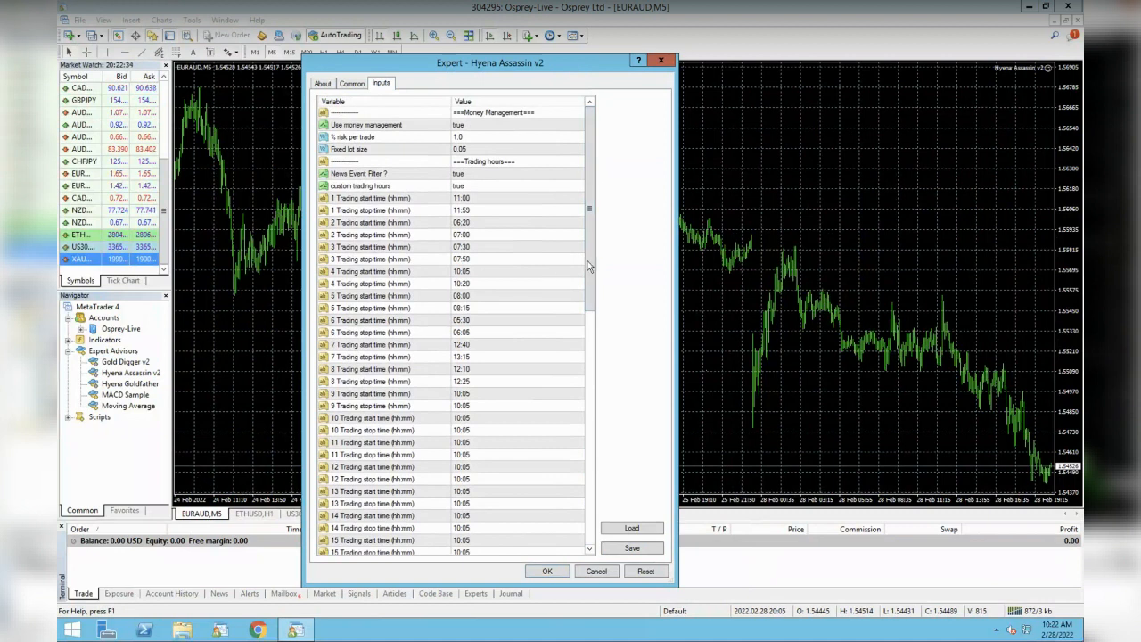
{"action": "left_click_drag", "start_coordinate": [589, 263], "coordinate": [584, 536]}
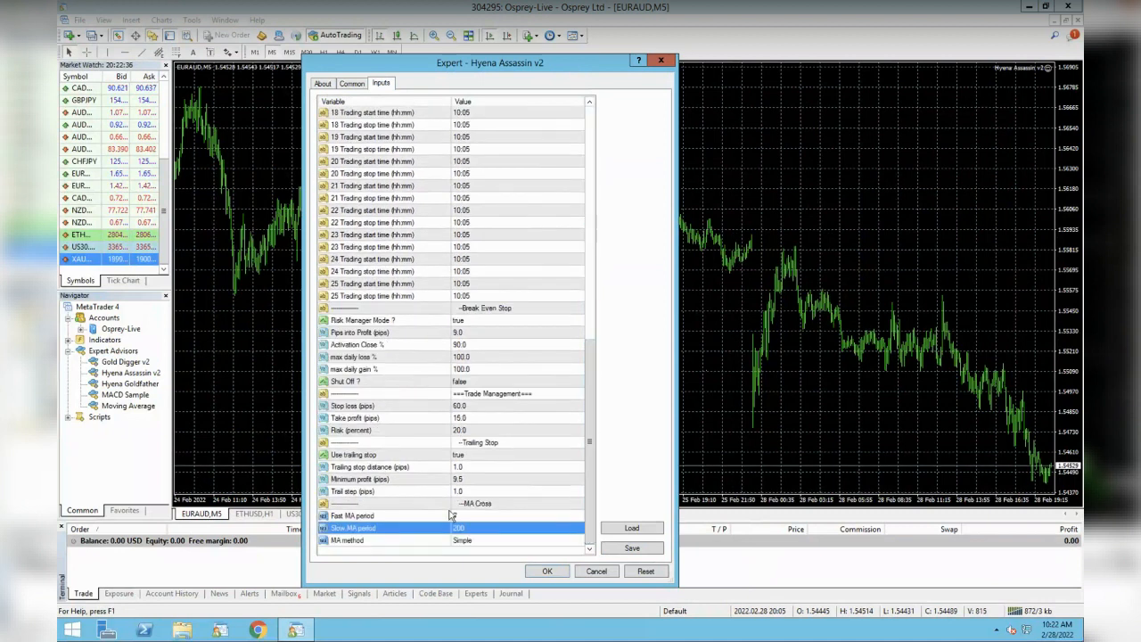
{"action": "left_click_drag", "start_coordinate": [591, 472], "coordinate": [580, 165]}
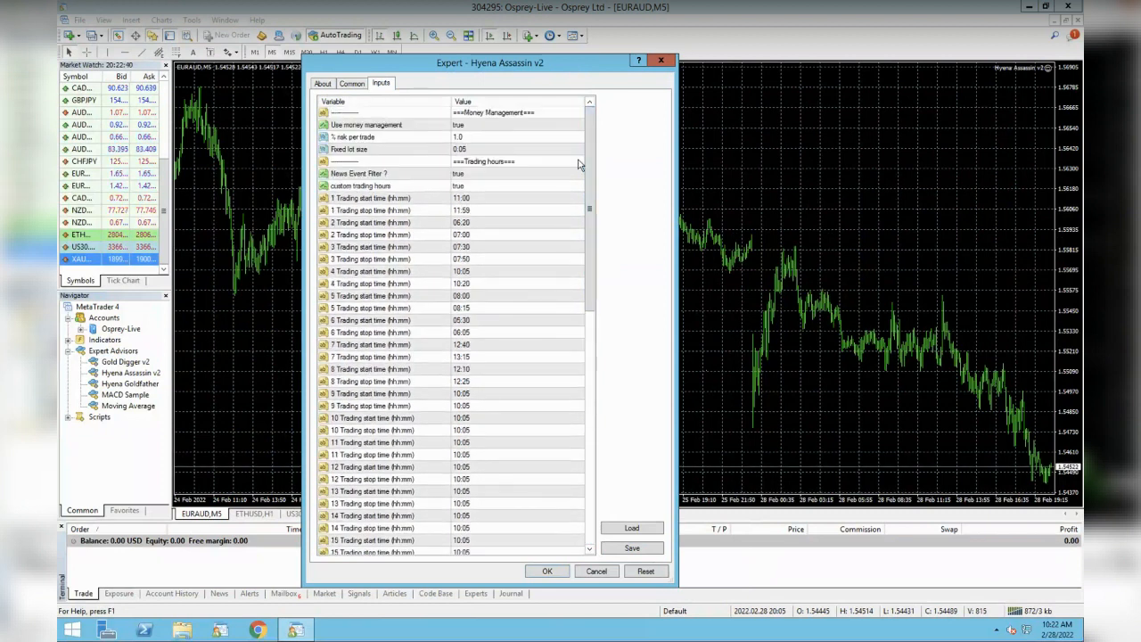
{"action": "left_click", "coordinate": [426, 125]}
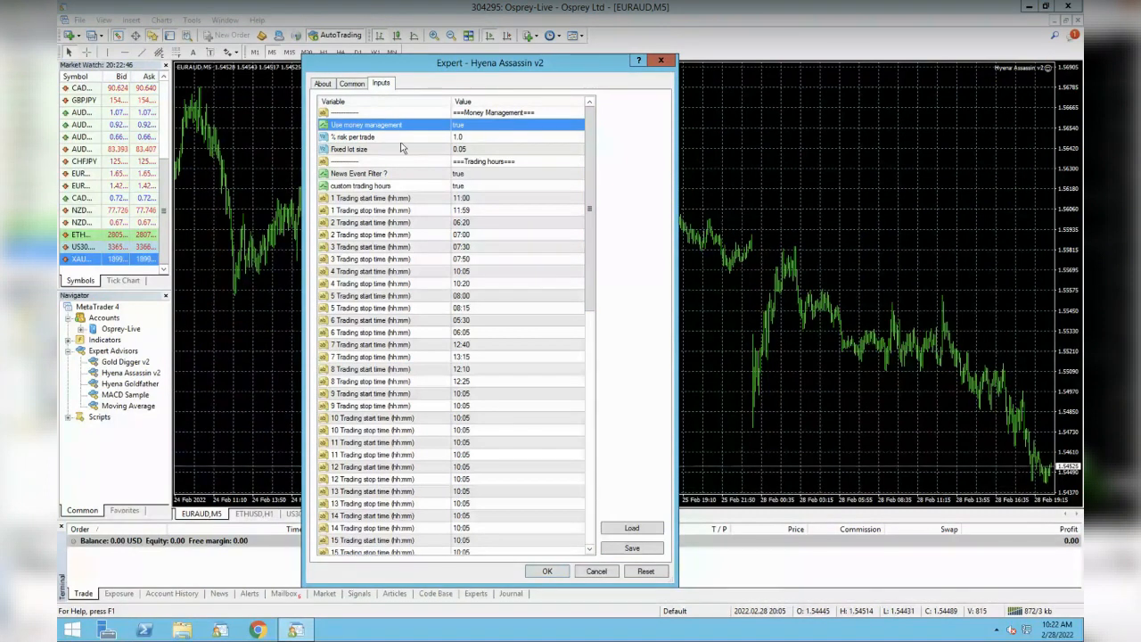
{"action": "left_click", "coordinate": [429, 140]}
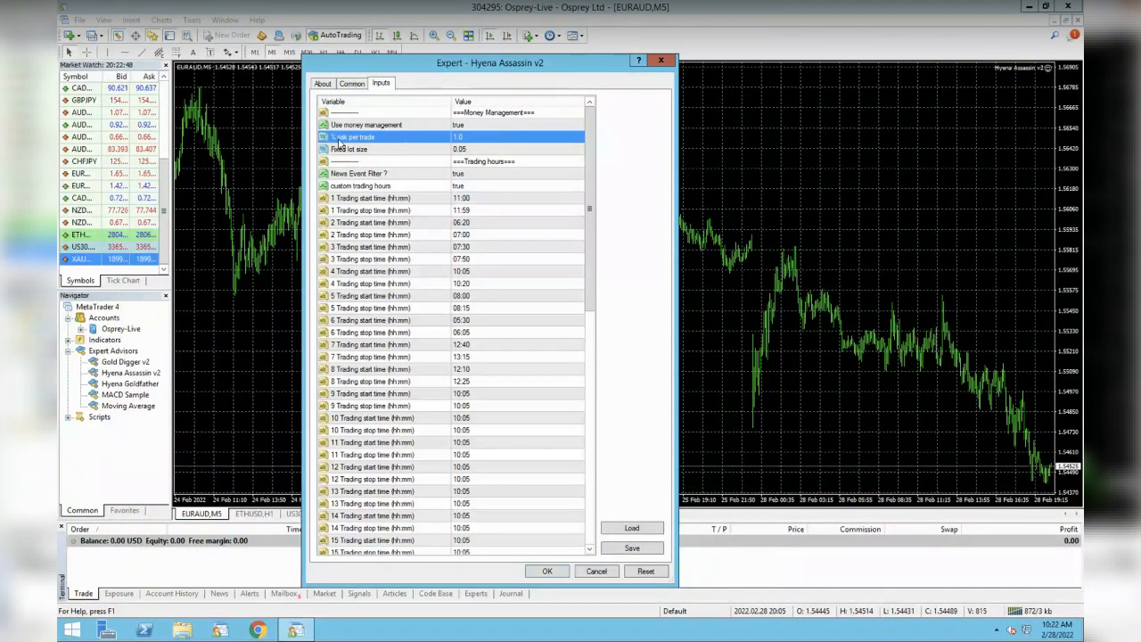
{"action": "left_click", "coordinate": [467, 151]}
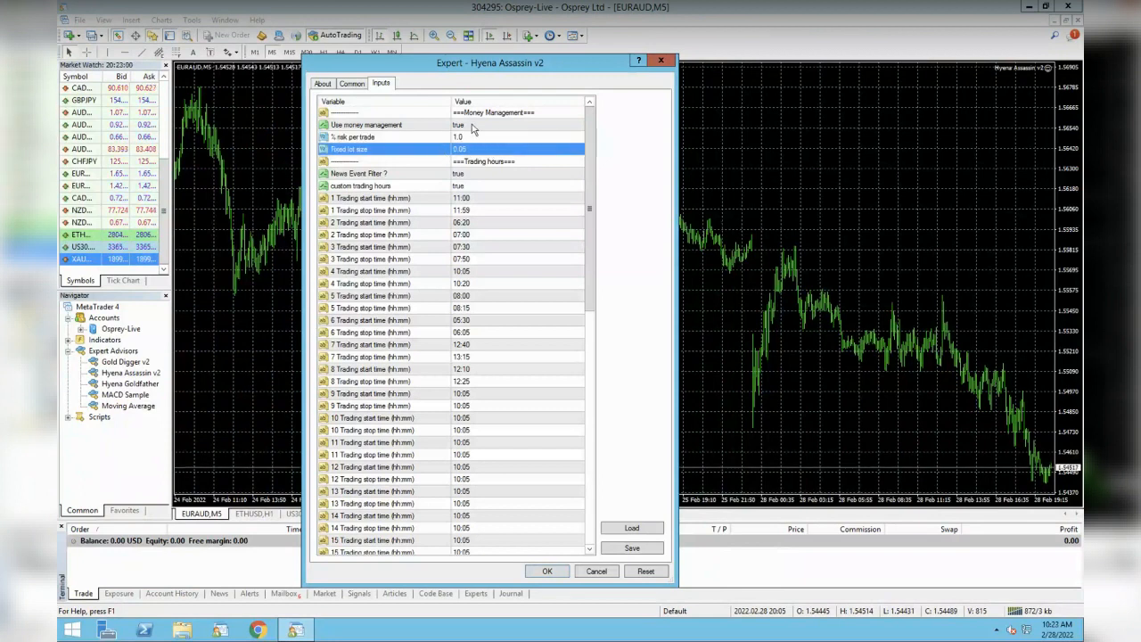
{"action": "left_click", "coordinate": [472, 125]}
{"action": "left_click", "coordinate": [472, 134]}
{"action": "left_click", "coordinate": [471, 125]}
{"action": "left_click", "coordinate": [472, 136]}
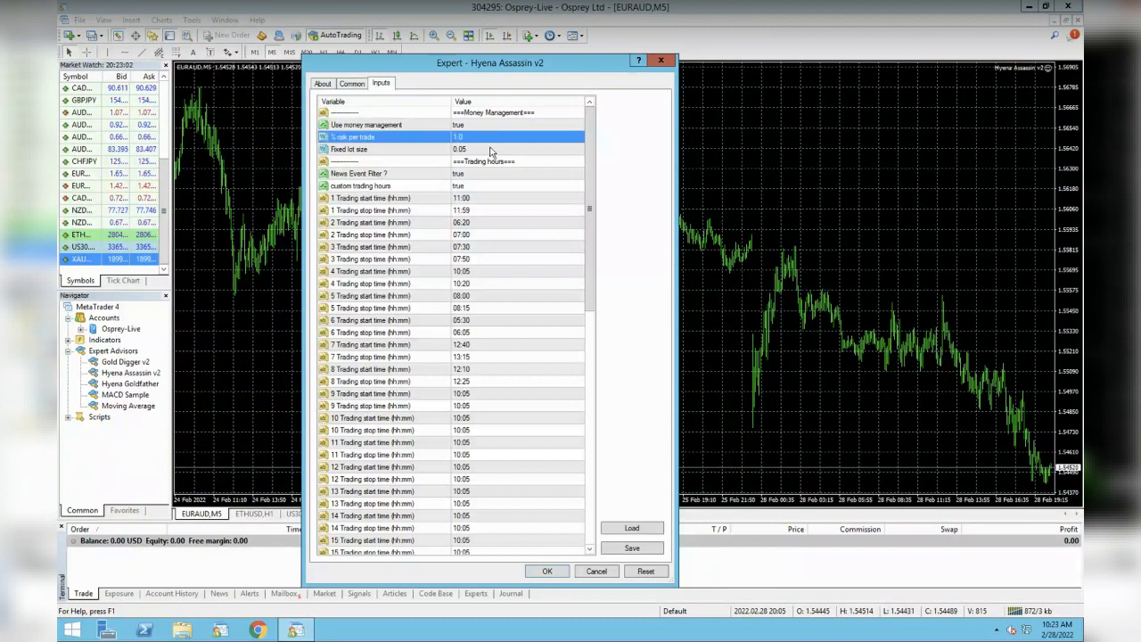
{"action": "left_click", "coordinate": [479, 175]}
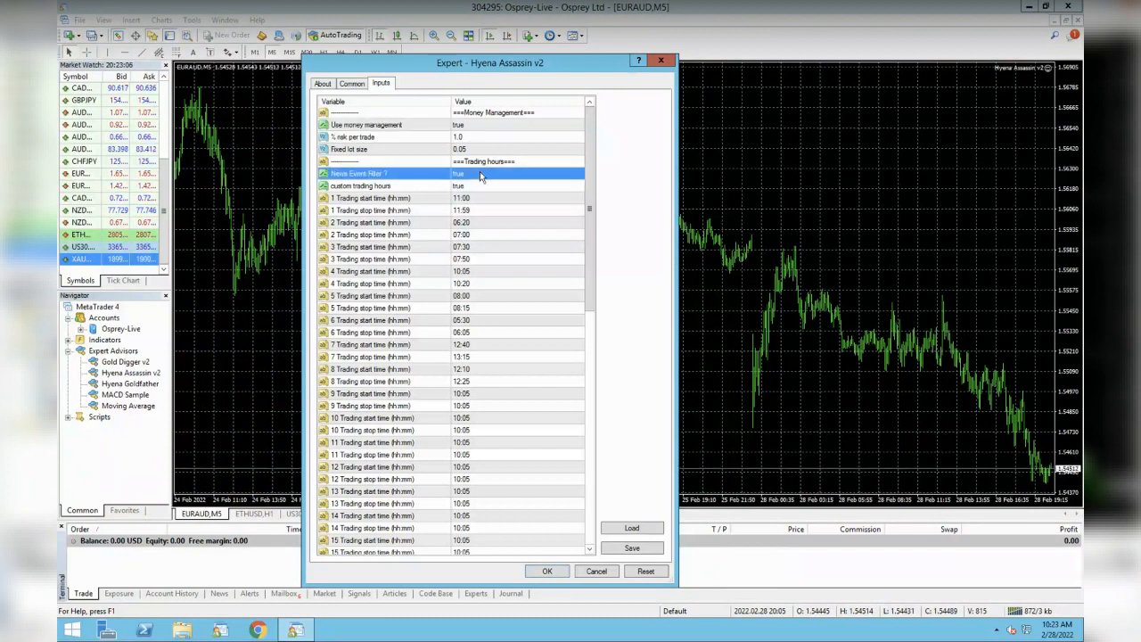
{"action": "left_click", "coordinate": [427, 187]}
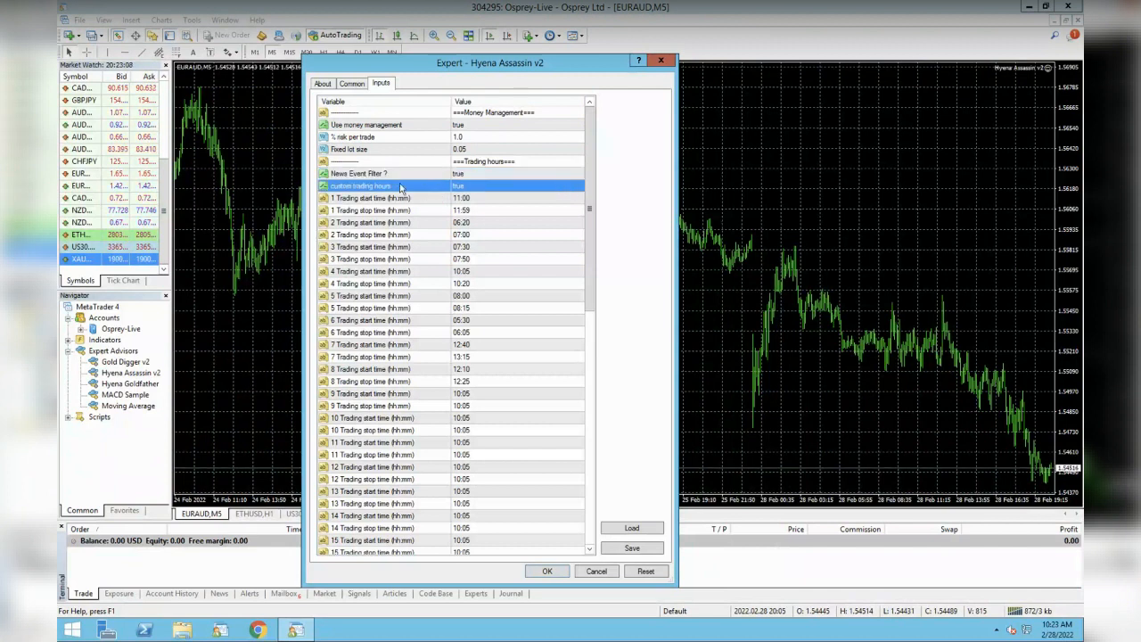
{"action": "left_click", "coordinate": [471, 187]}
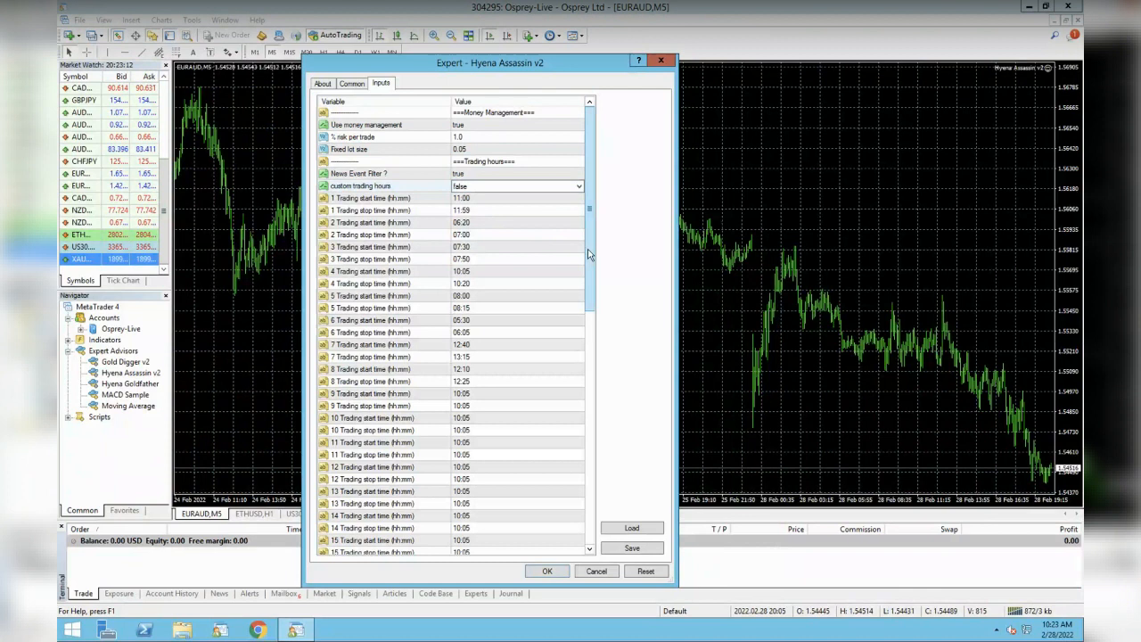
{"action": "left_click_drag", "start_coordinate": [588, 254], "coordinate": [588, 515]}
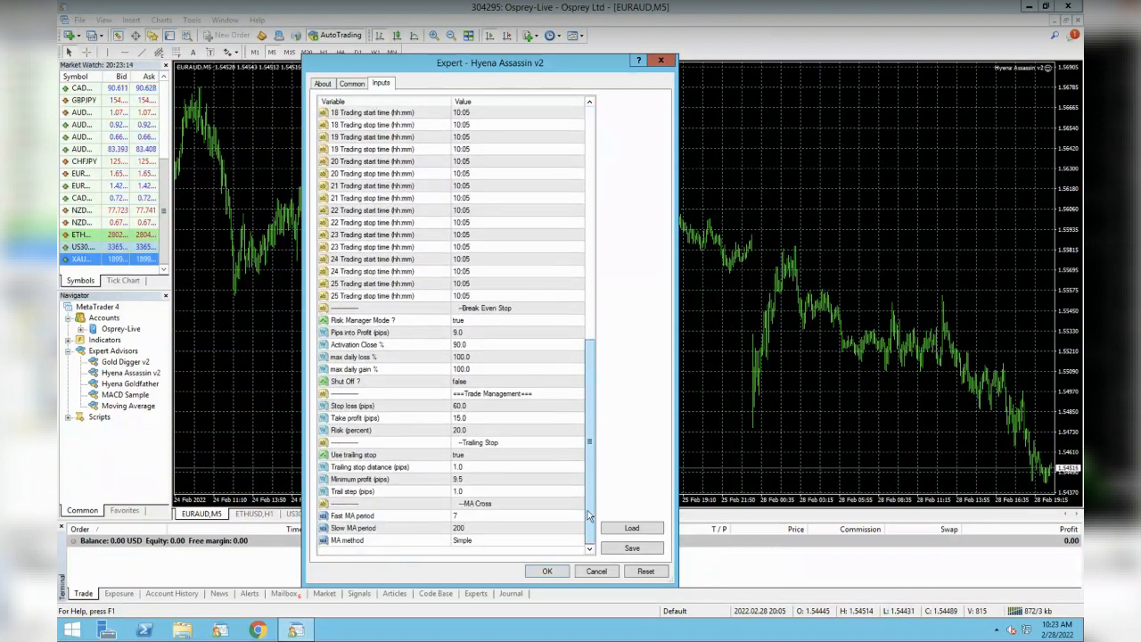
{"action": "left_click_drag", "start_coordinate": [589, 419], "coordinate": [590, 208]}
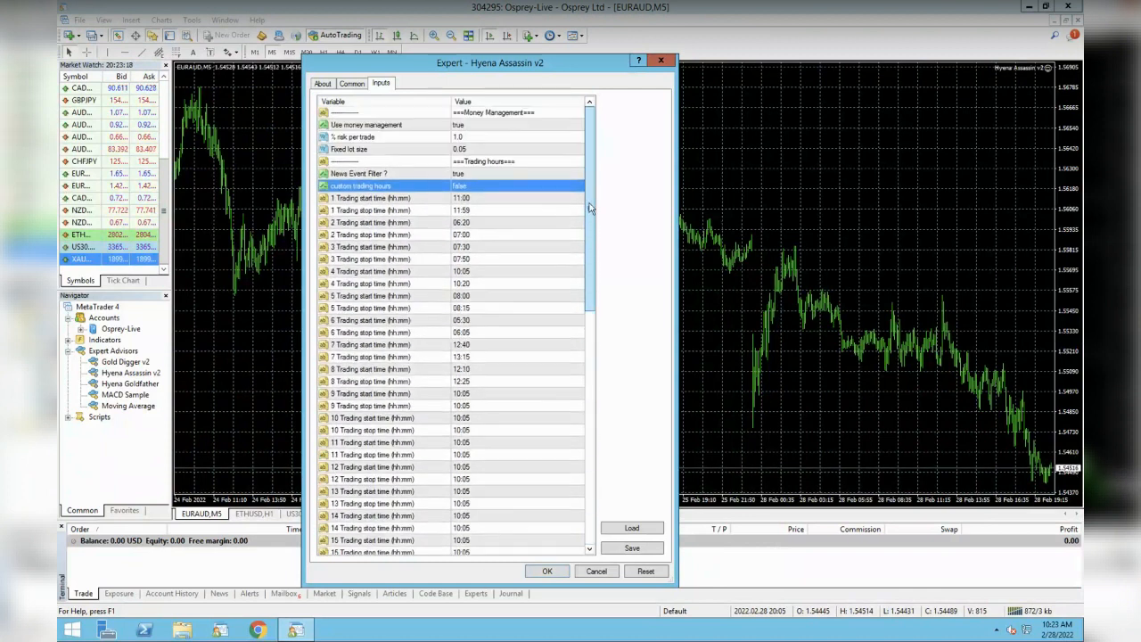
{"action": "double_click", "coordinate": [482, 189]}
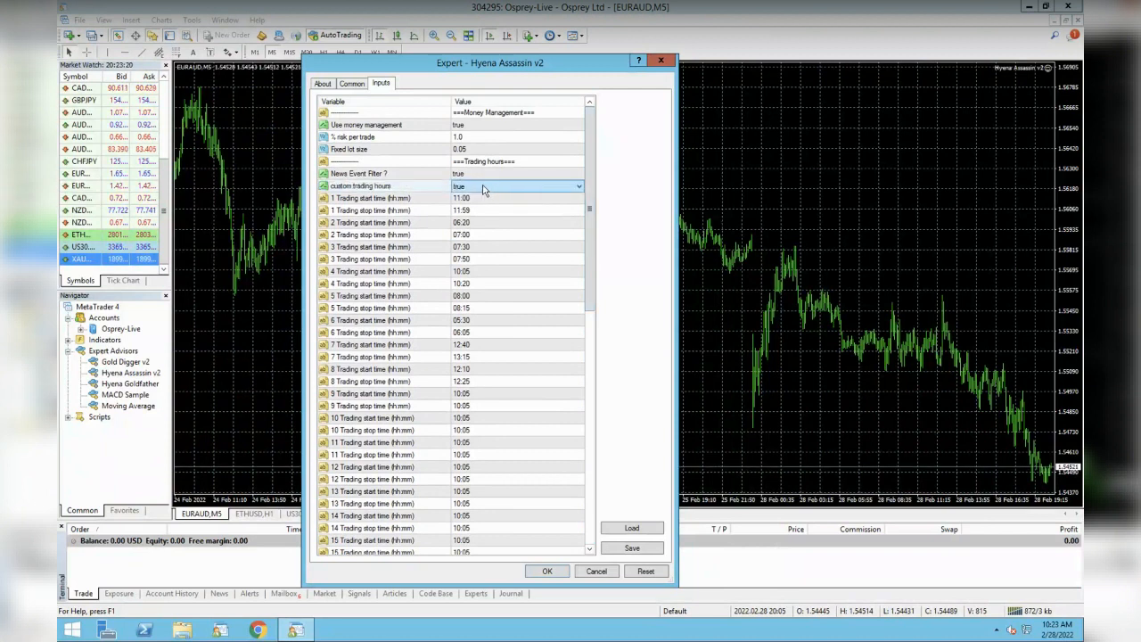
{"action": "left_click", "coordinate": [485, 199]}
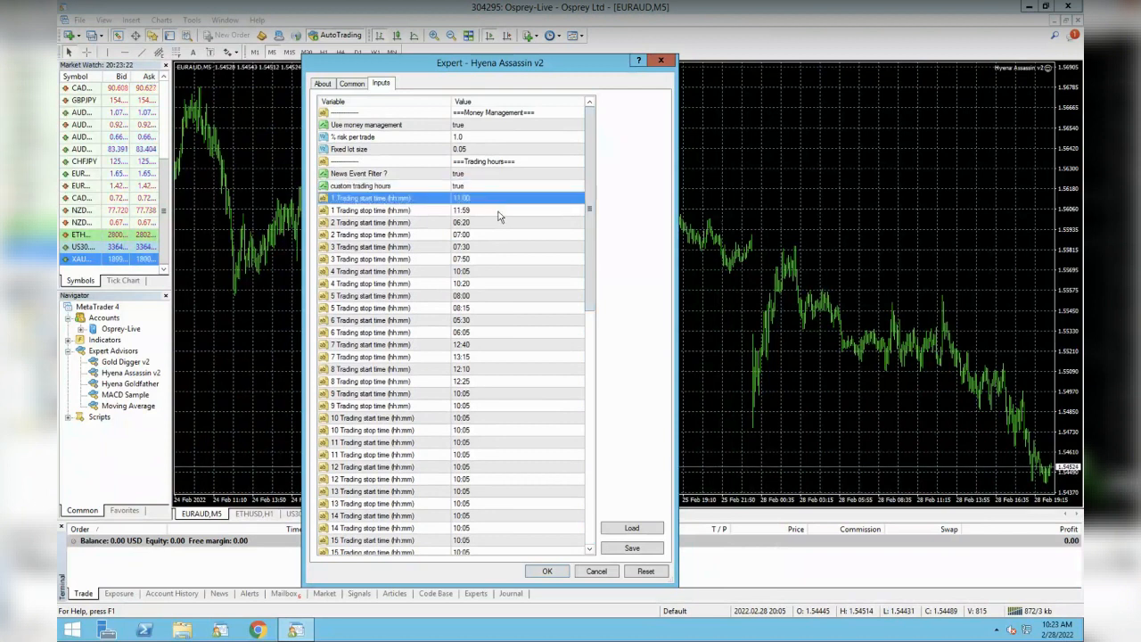
{"action": "left_click", "coordinate": [498, 223]}
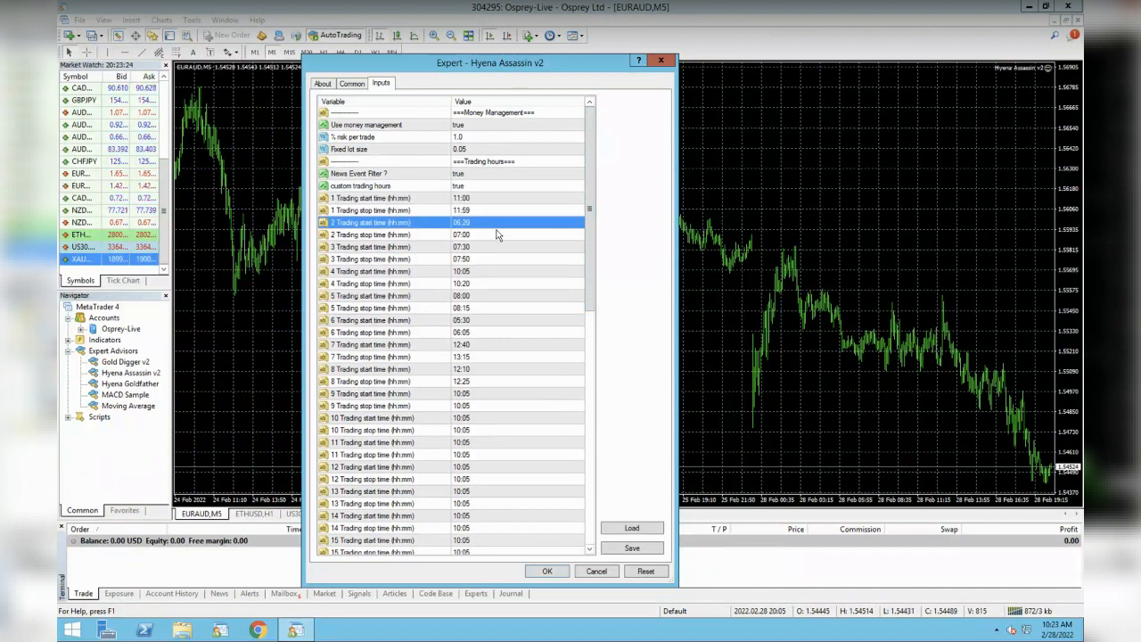
{"action": "left_click", "coordinate": [498, 236]}
{"action": "left_click", "coordinate": [495, 247]}
{"action": "left_click", "coordinate": [495, 259]}
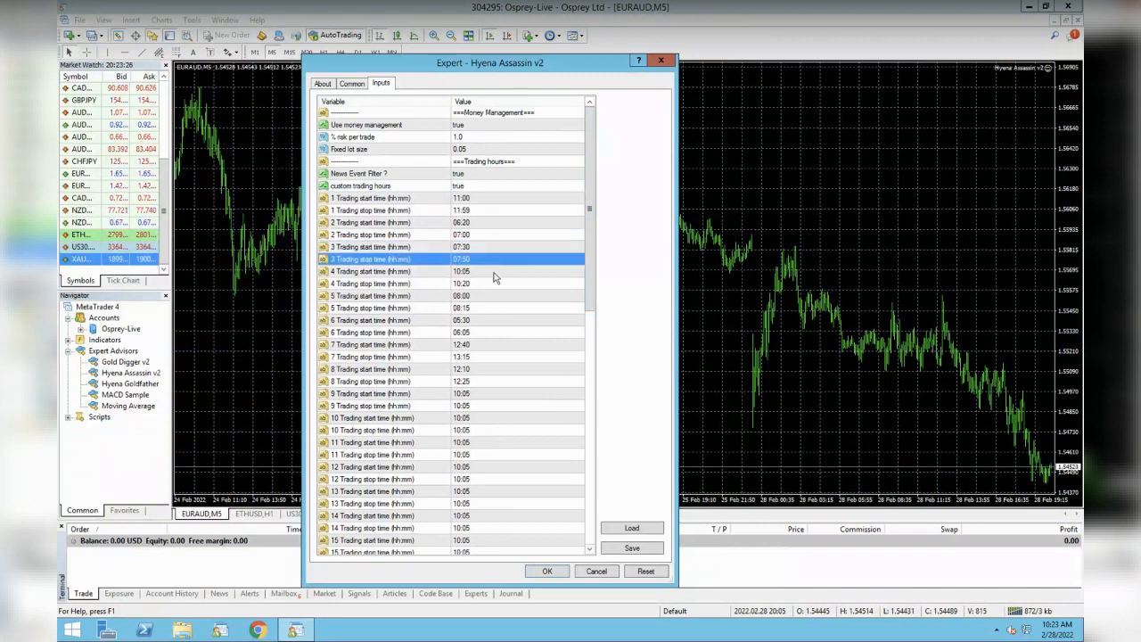
{"action": "left_click", "coordinate": [494, 271]}
{"action": "left_click", "coordinate": [495, 284]}
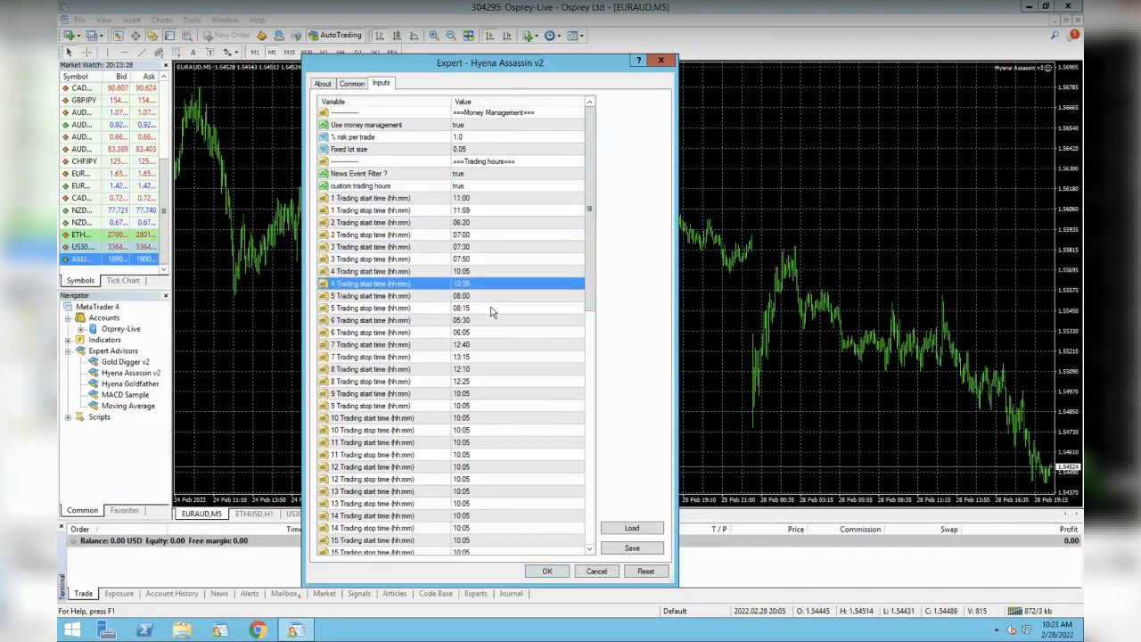
{"action": "left_click", "coordinate": [491, 307]}
{"action": "left_click", "coordinate": [492, 296]}
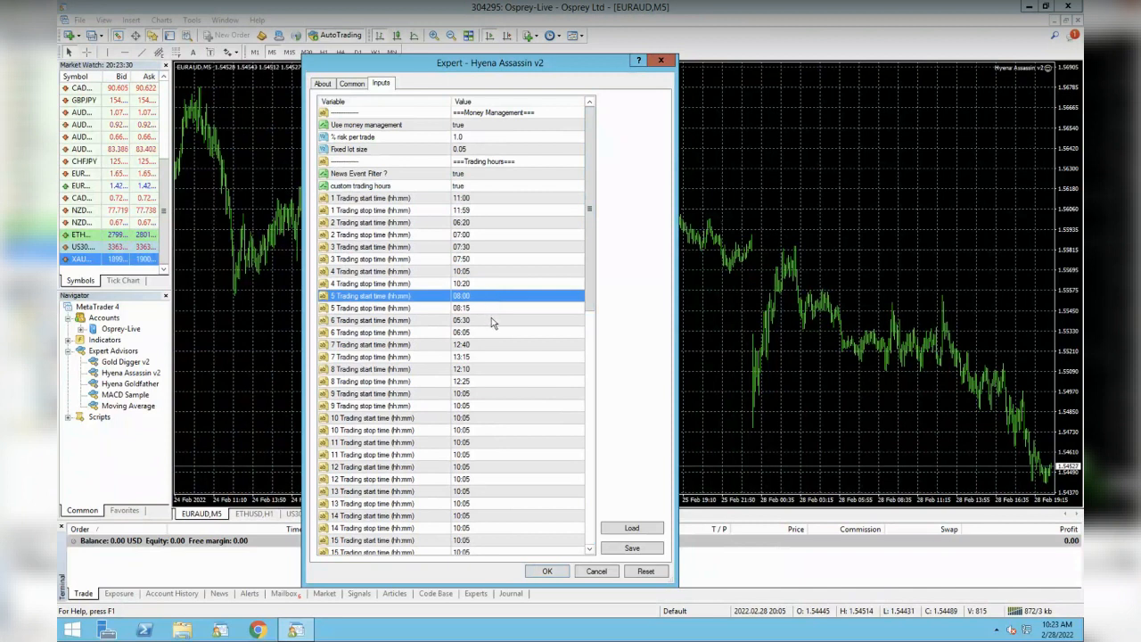
{"action": "left_click", "coordinate": [491, 320]}
{"action": "left_click", "coordinate": [492, 330]}
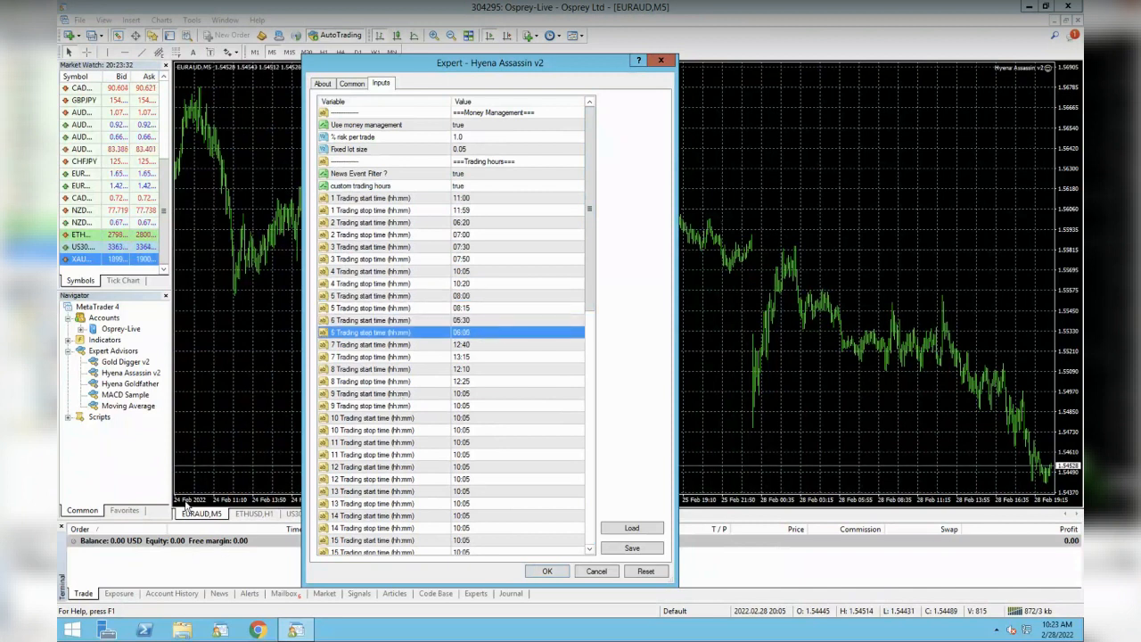
{"action": "left_click", "coordinate": [507, 355]}
{"action": "left_click", "coordinate": [490, 383]}
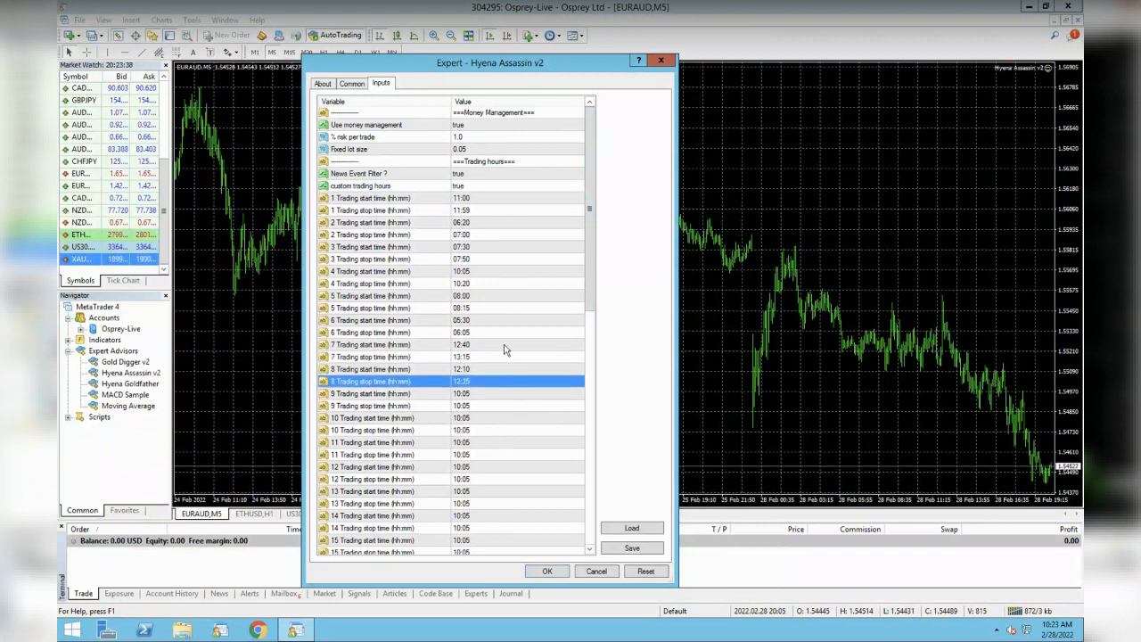
{"action": "left_click", "coordinate": [487, 197]}
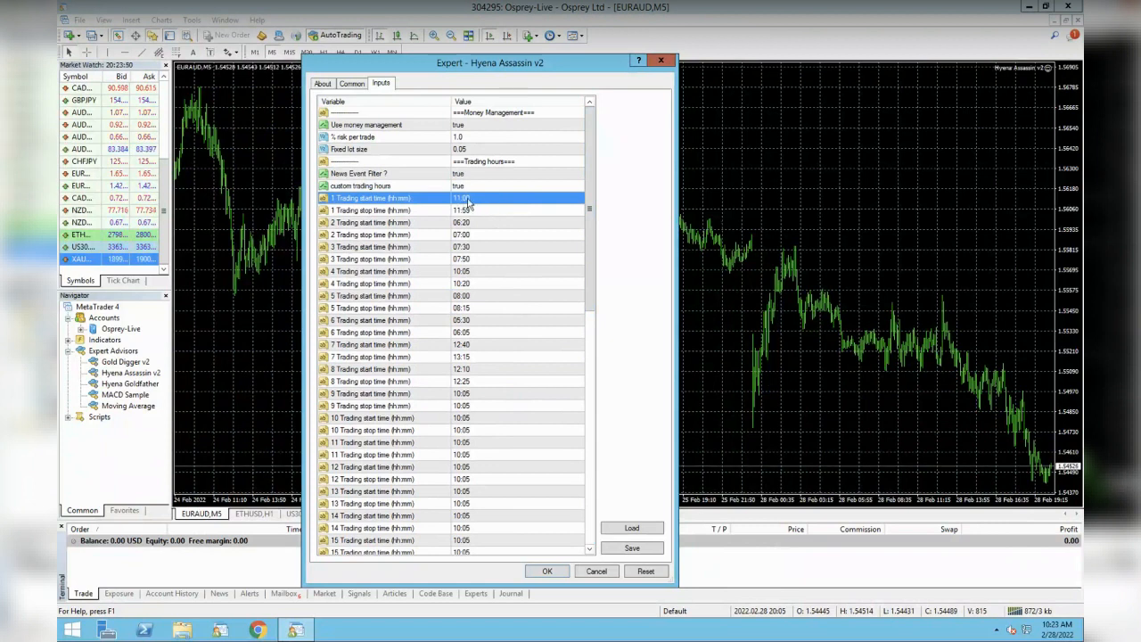
{"action": "left_click_drag", "start_coordinate": [590, 214], "coordinate": [584, 477]}
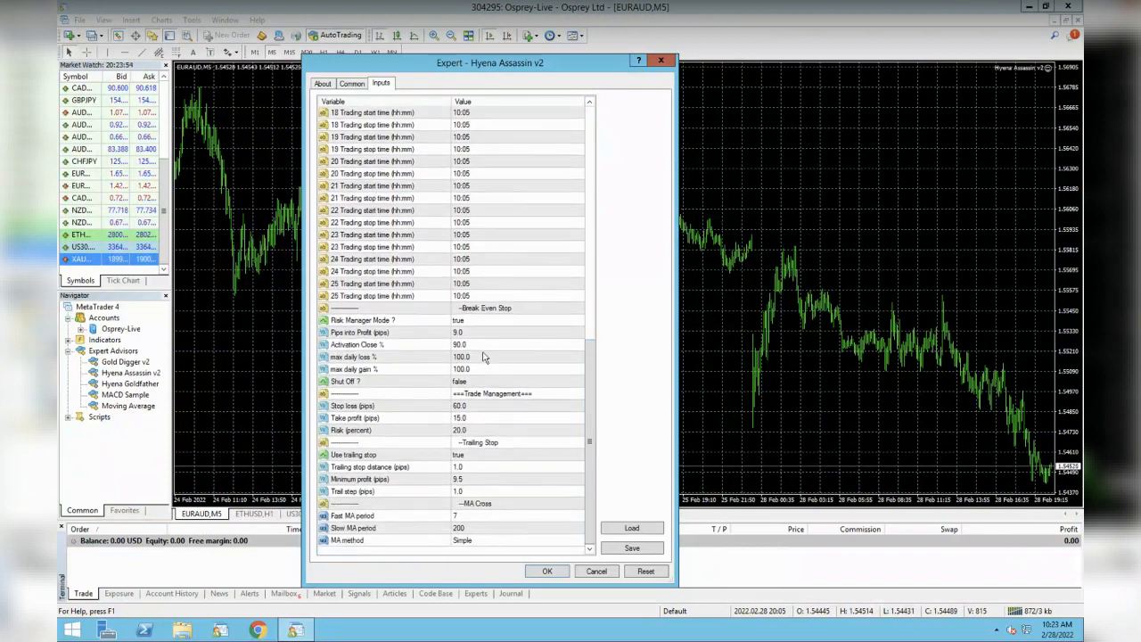
{"action": "left_click", "coordinate": [423, 331]}
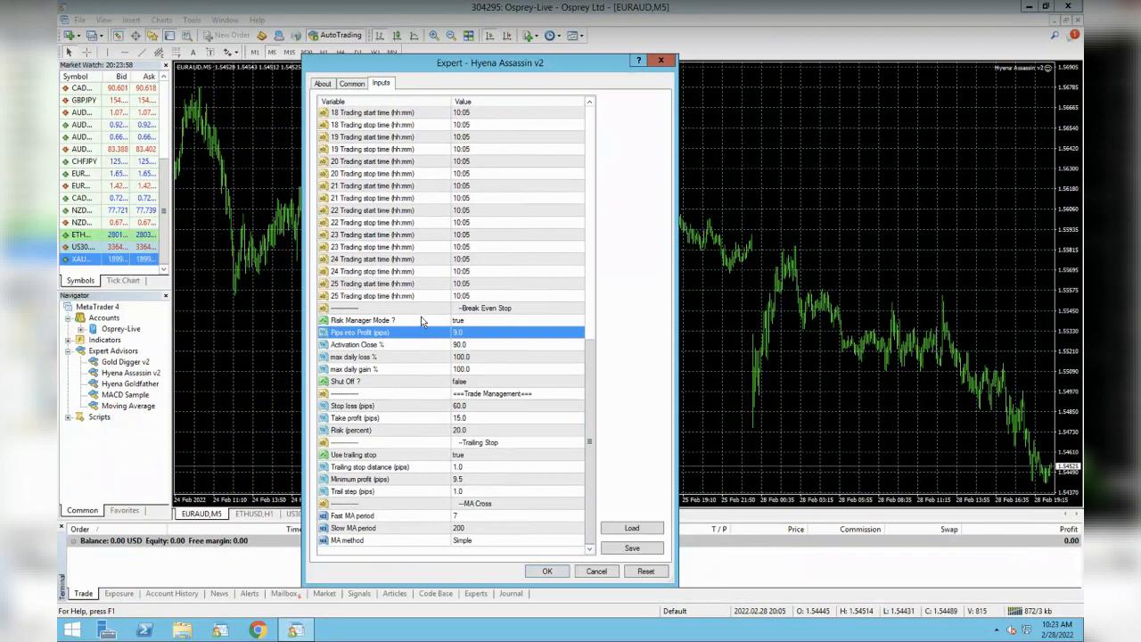
{"action": "left_click", "coordinate": [425, 320]}
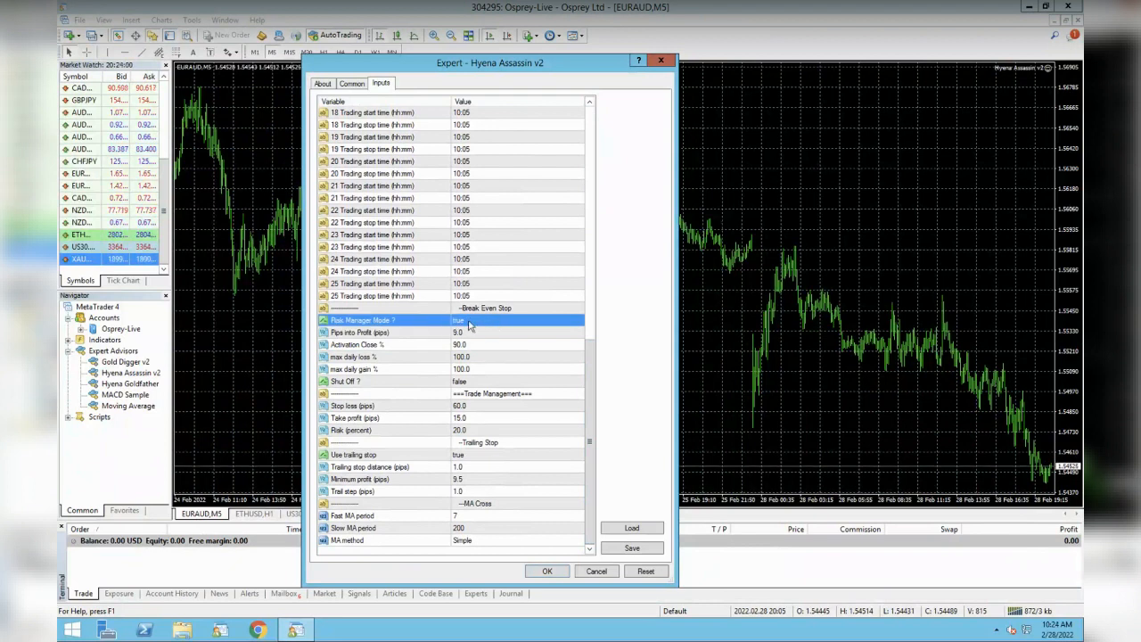
{"action": "left_click", "coordinate": [422, 332]}
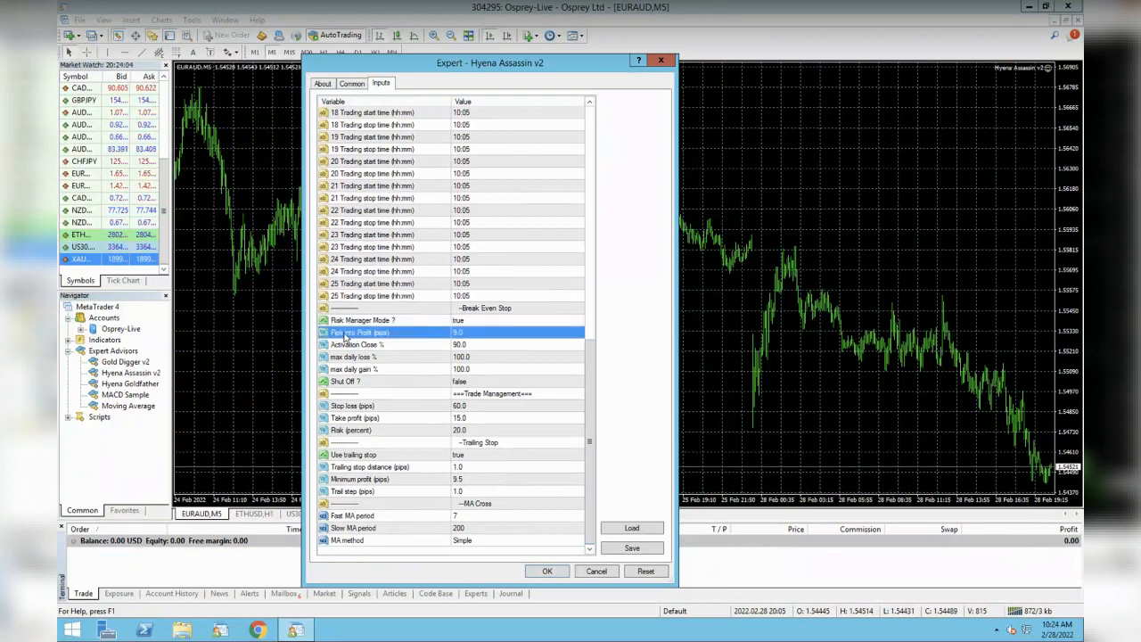
{"action": "left_click", "coordinate": [413, 344]}
{"action": "left_click", "coordinate": [413, 334]}
{"action": "left_click", "coordinate": [414, 347]}
{"action": "left_click", "coordinate": [412, 336]}
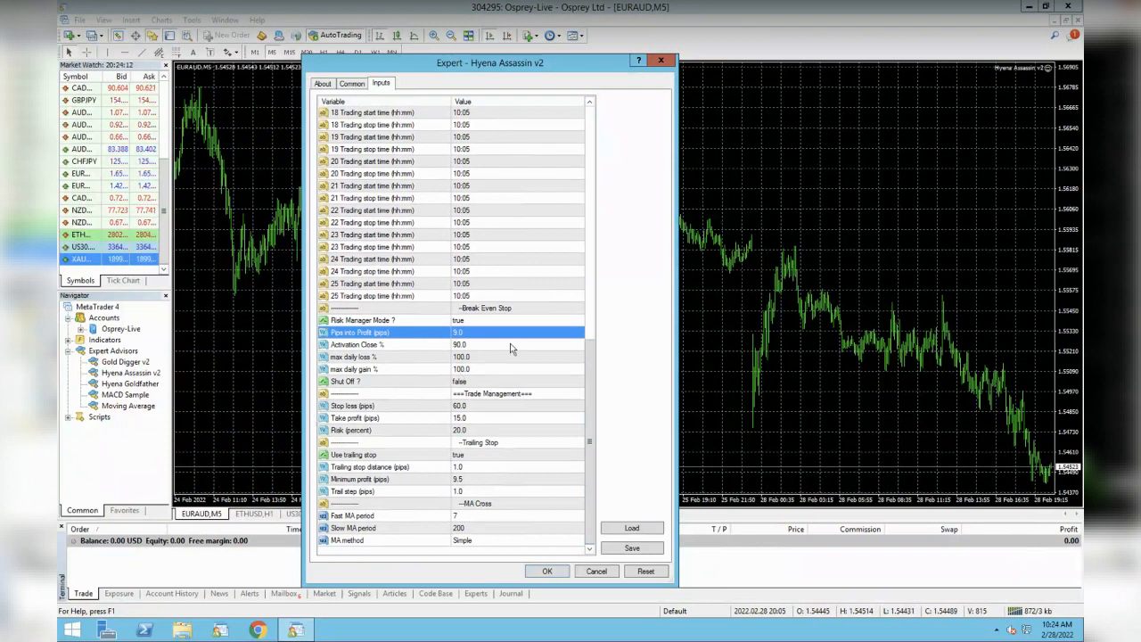
{"action": "left_click", "coordinate": [434, 351]}
{"action": "left_click", "coordinate": [462, 347]}
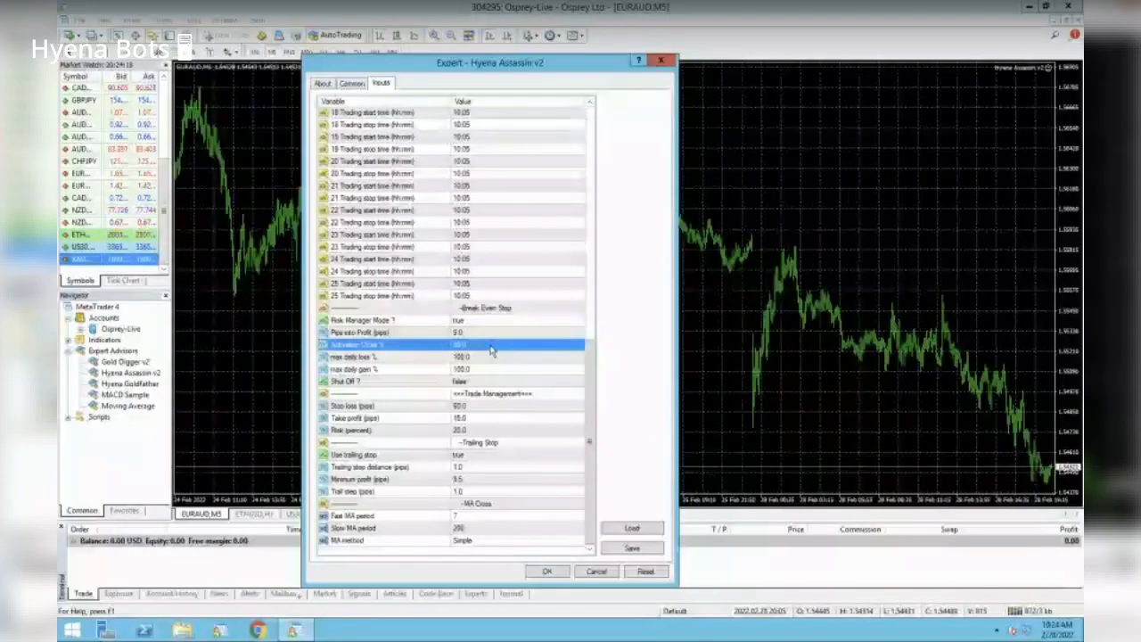
{"action": "left_click", "coordinate": [482, 358]}
{"action": "left_click", "coordinate": [459, 370]}
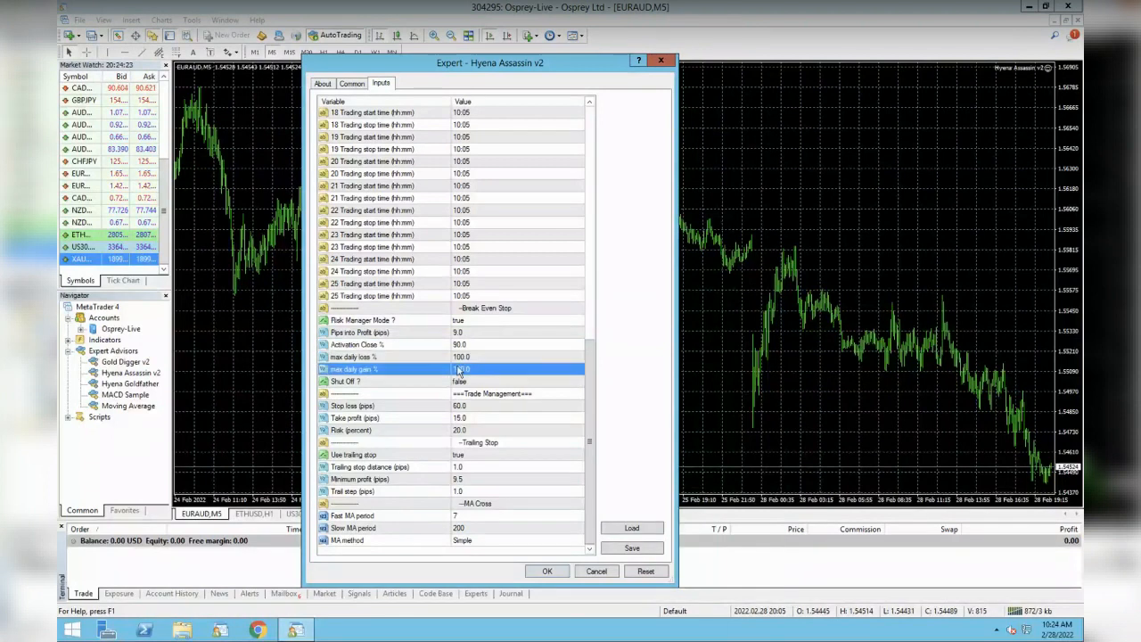
{"action": "left_click", "coordinate": [450, 383]}
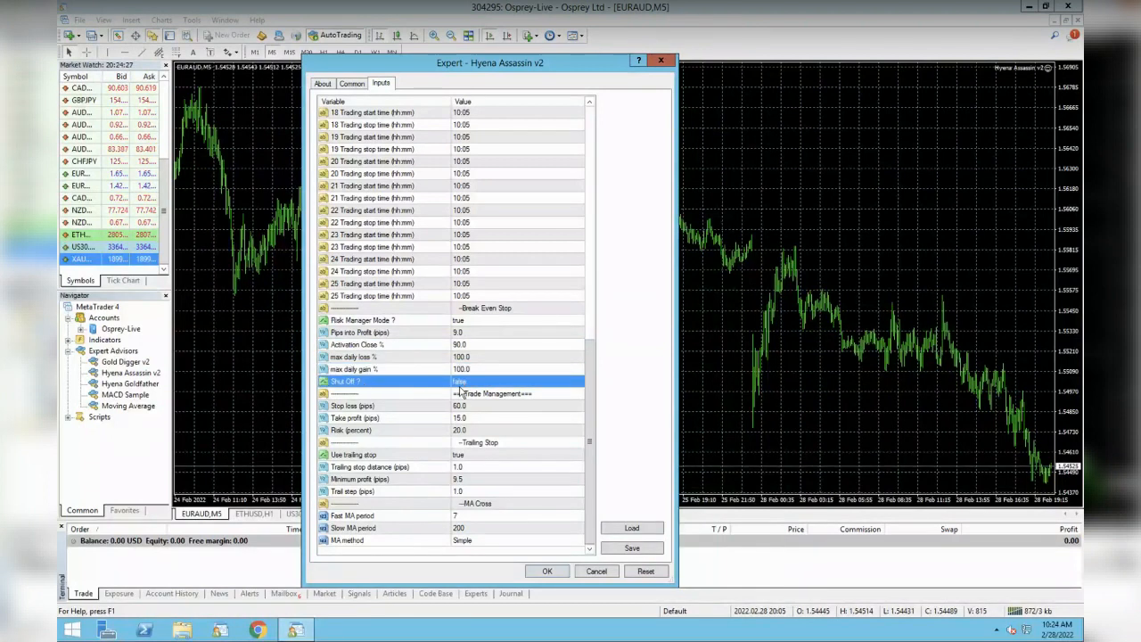
{"action": "left_click", "coordinate": [482, 358]}
{"action": "left_click", "coordinate": [482, 370]}
{"action": "left_click", "coordinate": [481, 355]}
{"action": "left_click", "coordinate": [483, 367]}
{"action": "left_click", "coordinate": [481, 355]}
{"action": "left_click", "coordinate": [481, 365]}
{"action": "left_click", "coordinate": [481, 354]}
{"action": "left_click", "coordinate": [482, 369]}
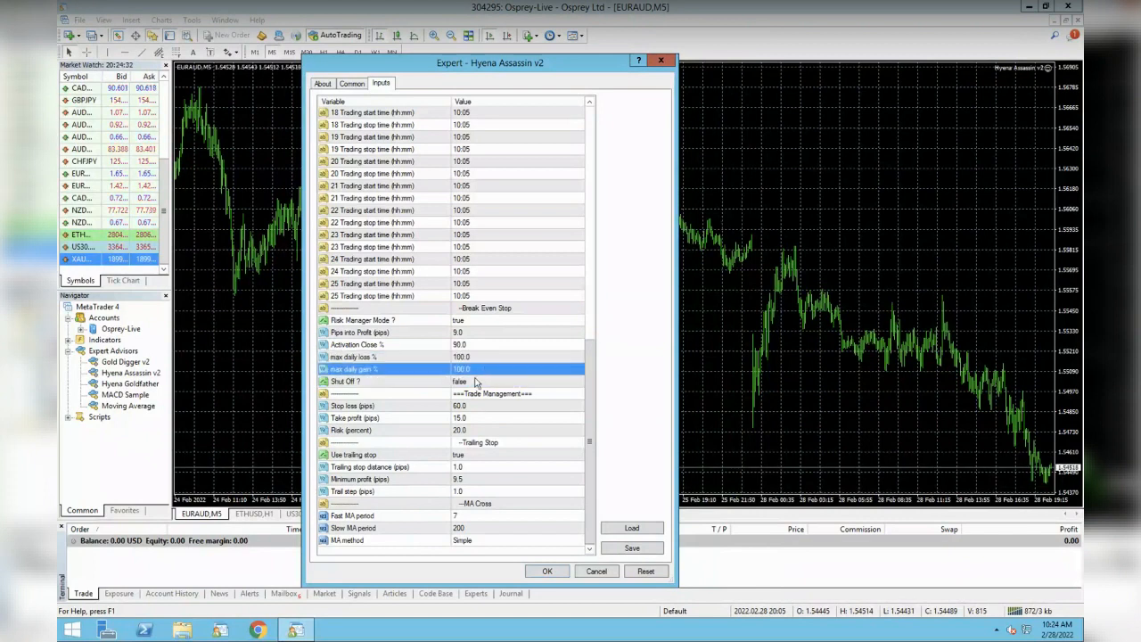
{"action": "left_click", "coordinate": [475, 381]}
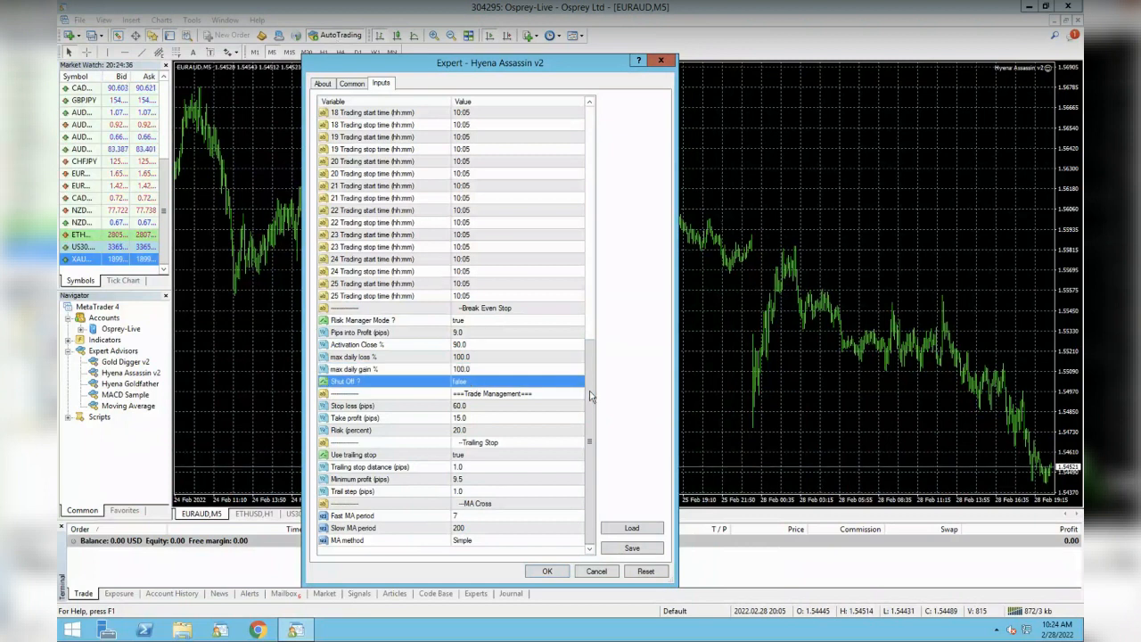
{"action": "left_click", "coordinate": [412, 407]}
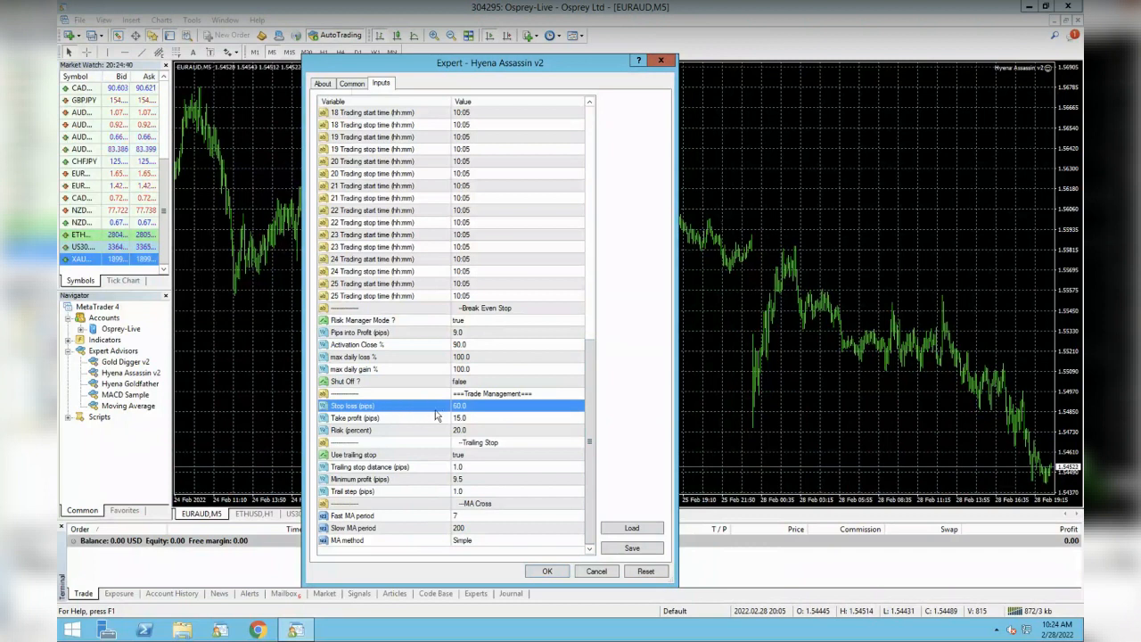
- Review the Take profit input and set Risk (percent) per trade to 1.0
{"action": "left_click", "coordinate": [433, 419]}
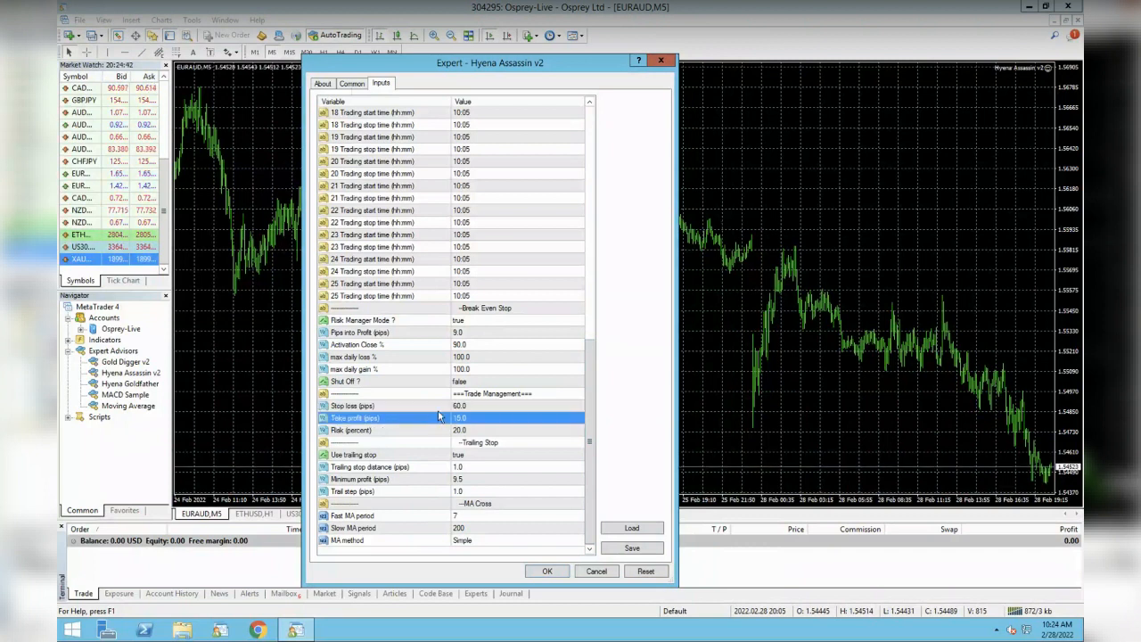
{"action": "left_click", "coordinate": [437, 432]}
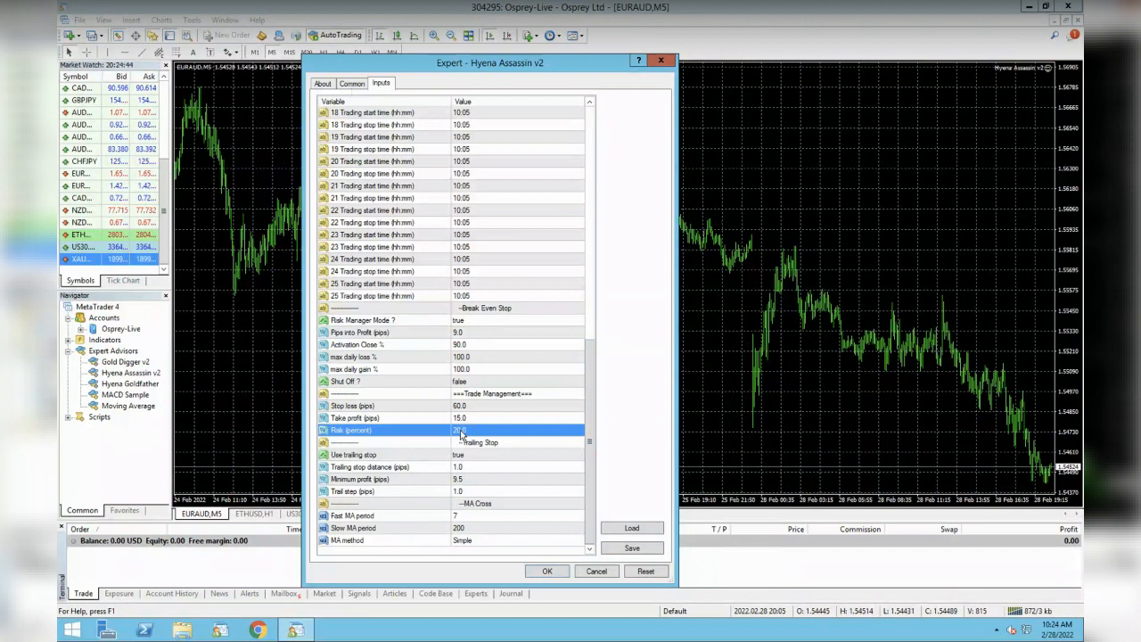
{"action": "left_click_drag", "start_coordinate": [594, 416], "coordinate": [474, 141]}
{"action": "left_click", "coordinate": [474, 139]}
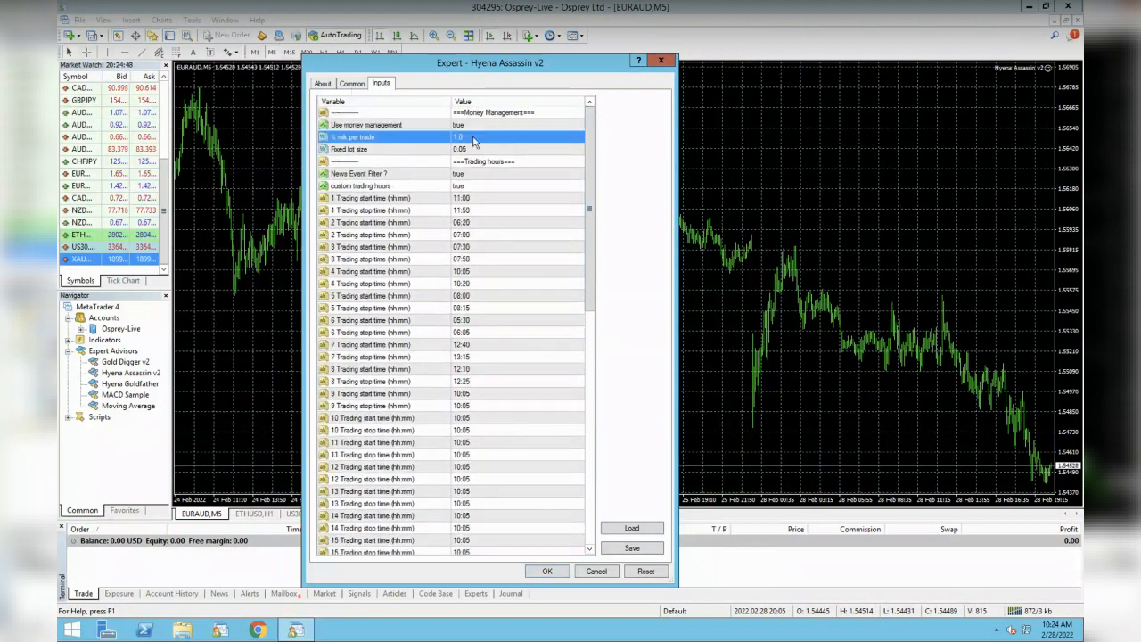
{"action": "left_click_drag", "start_coordinate": [588, 198], "coordinate": [588, 436]}
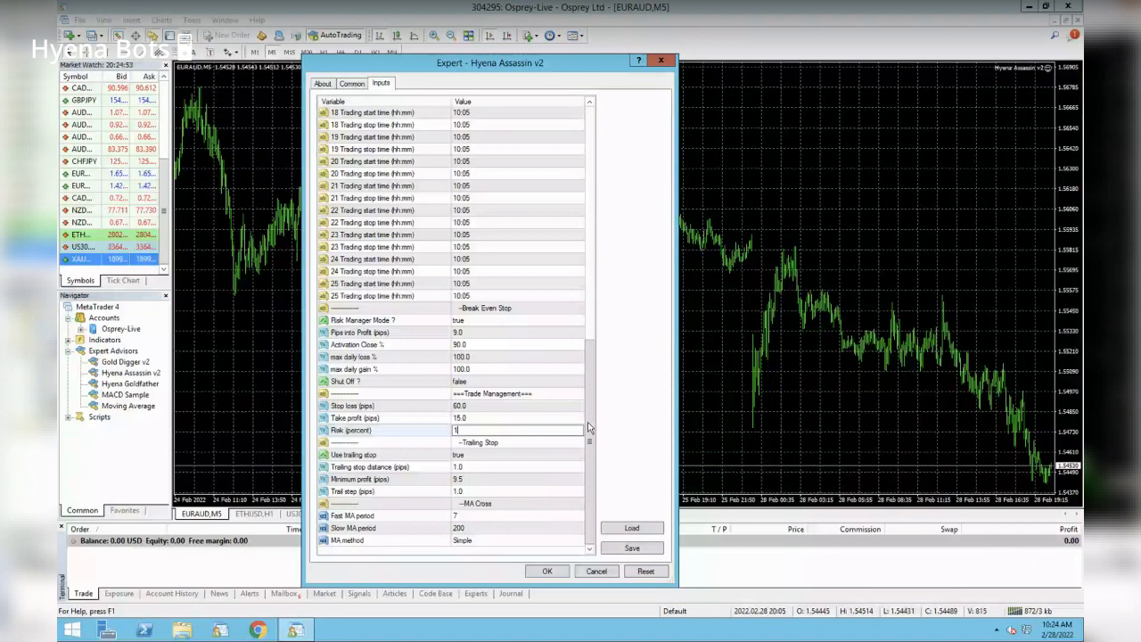
{"action": "left_click", "coordinate": [499, 431]}
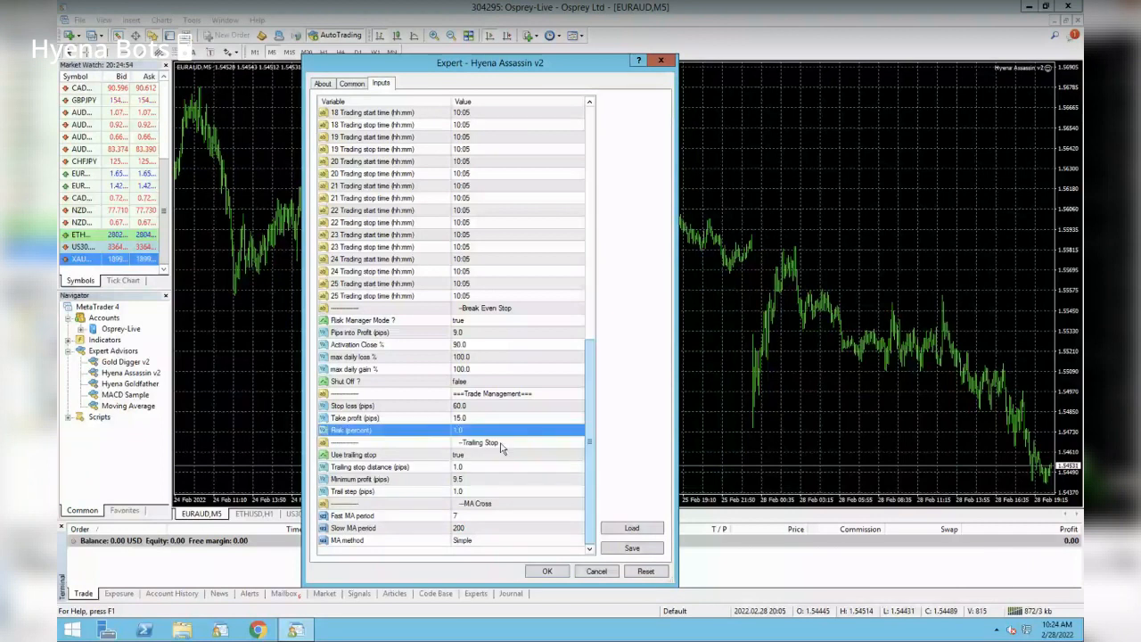
- Review trailing stop inputs: Pips into Profit, Activation Close %, Minimum profit, distance and trail step
{"action": "left_click", "coordinate": [486, 456]}
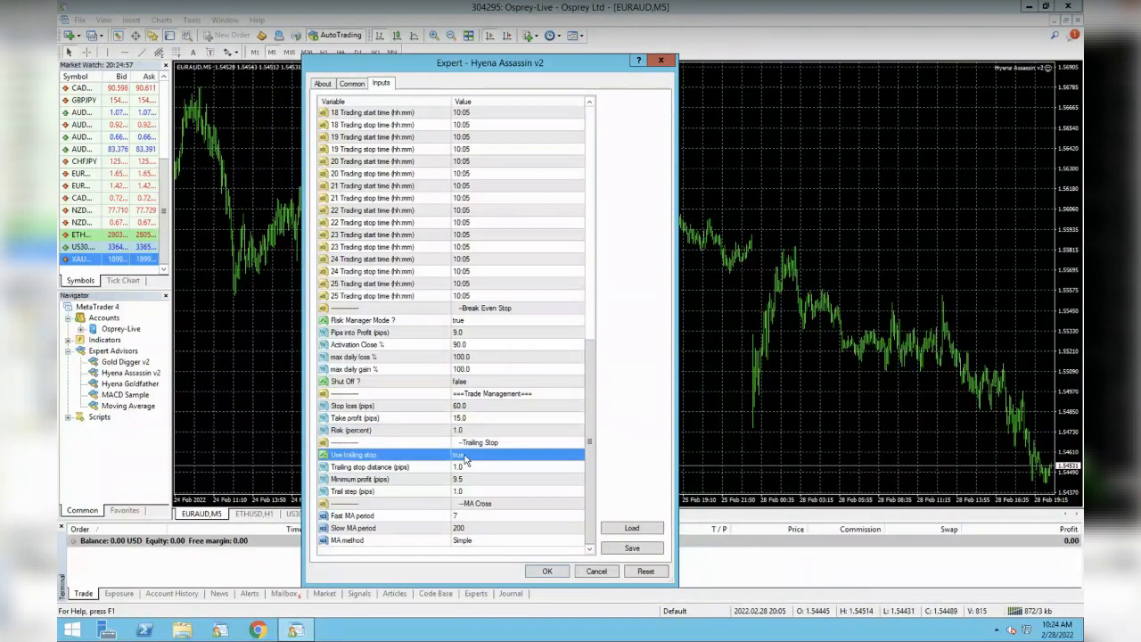
{"action": "left_click", "coordinate": [470, 457]}
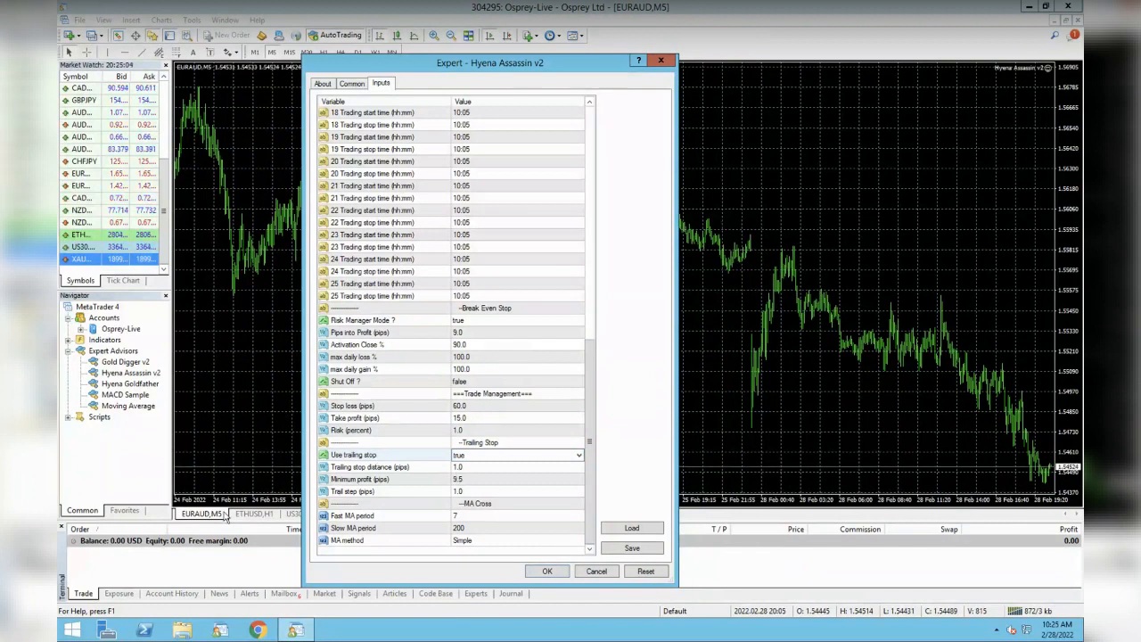
{"action": "left_click", "coordinate": [442, 334]}
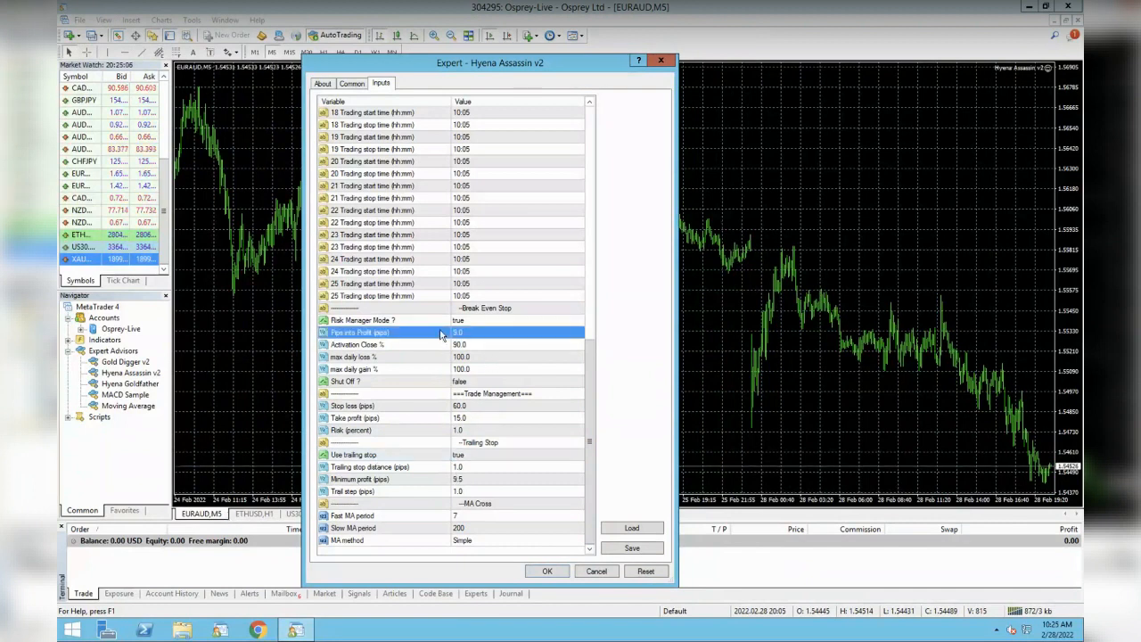
{"action": "left_click", "coordinate": [443, 346]}
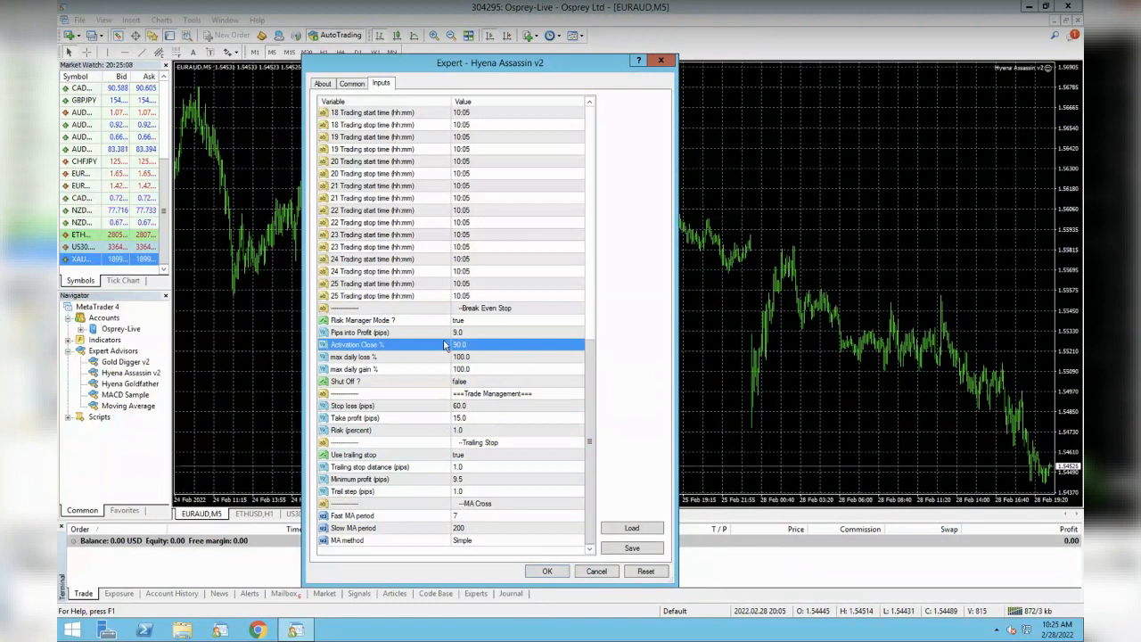
{"action": "left_click", "coordinate": [443, 480]}
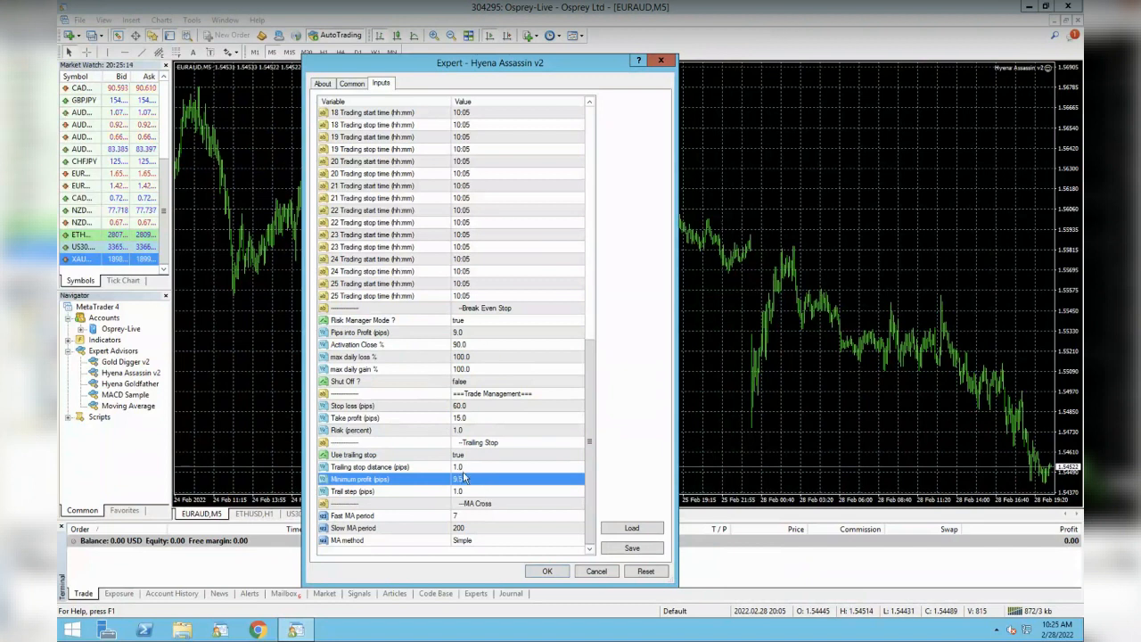
{"action": "left_click", "coordinate": [487, 466]}
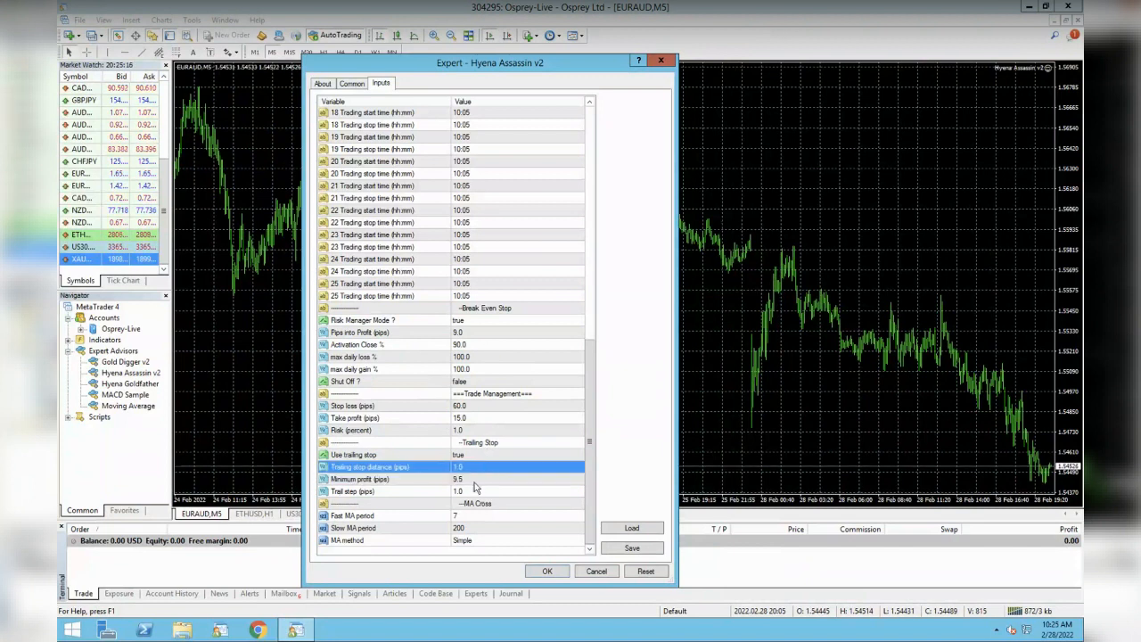
{"action": "left_click", "coordinate": [478, 491]}
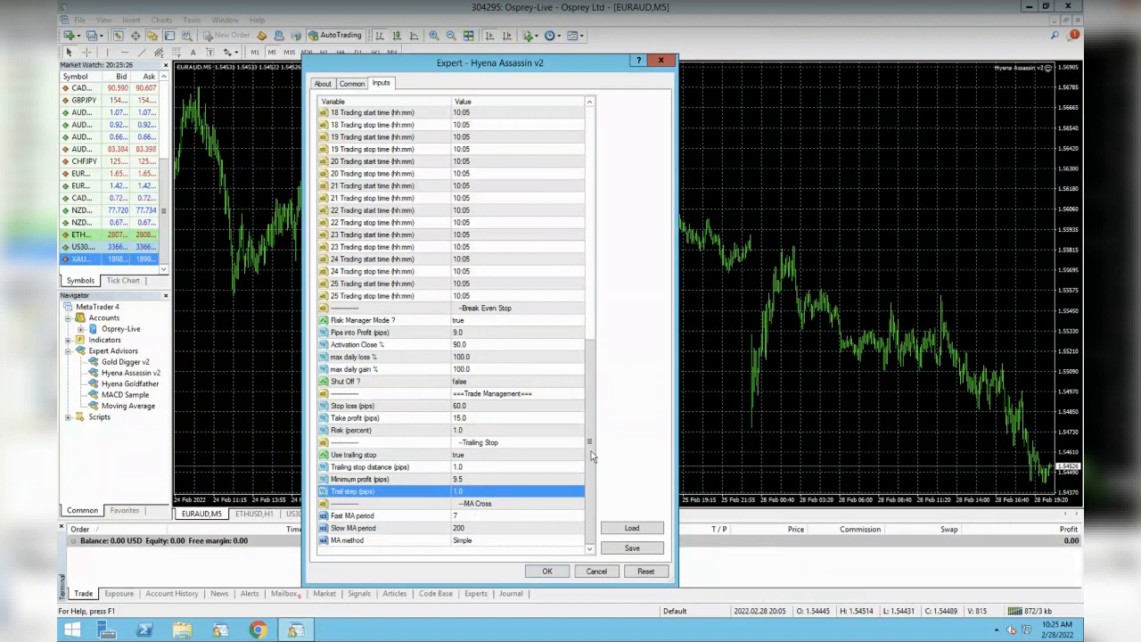
{"action": "left_click_drag", "start_coordinate": [591, 457], "coordinate": [586, 194]}
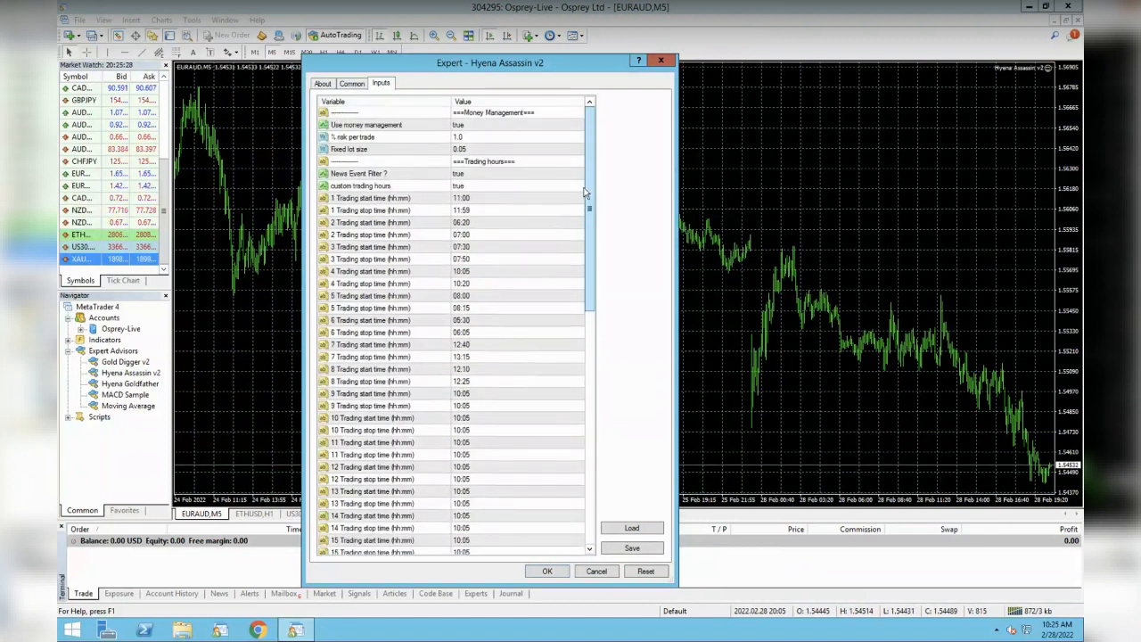
{"action": "left_click", "coordinate": [352, 83]}
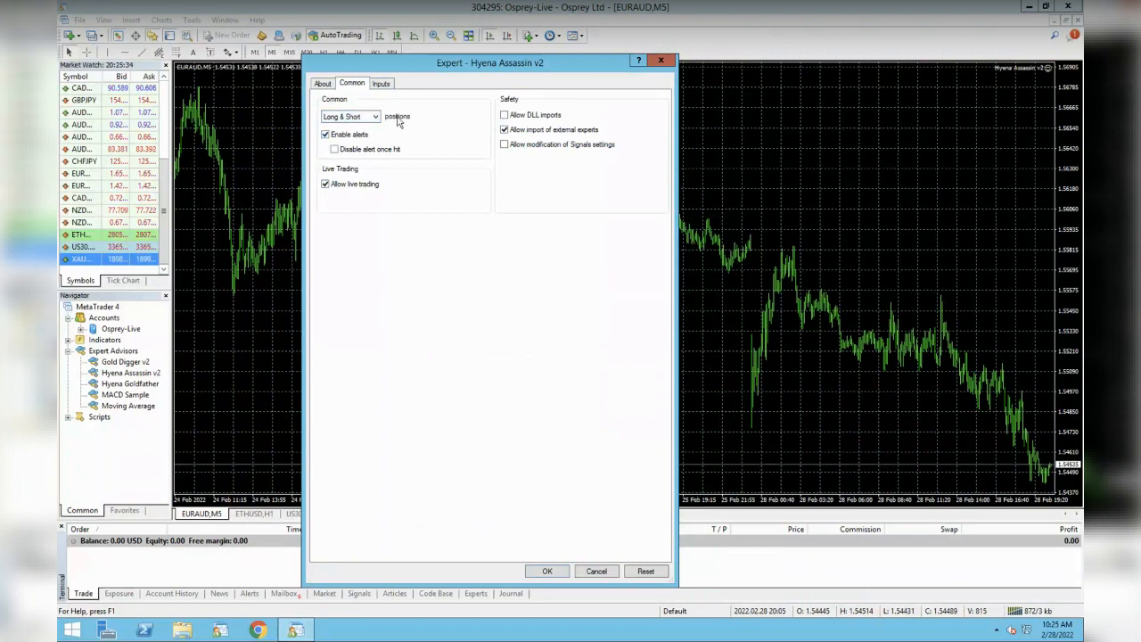
- Check the Long & Short position setting, then cancel the Hyena Assassin v2 settings
{"action": "left_click", "coordinate": [365, 117]}
{"action": "left_click", "coordinate": [433, 121]}
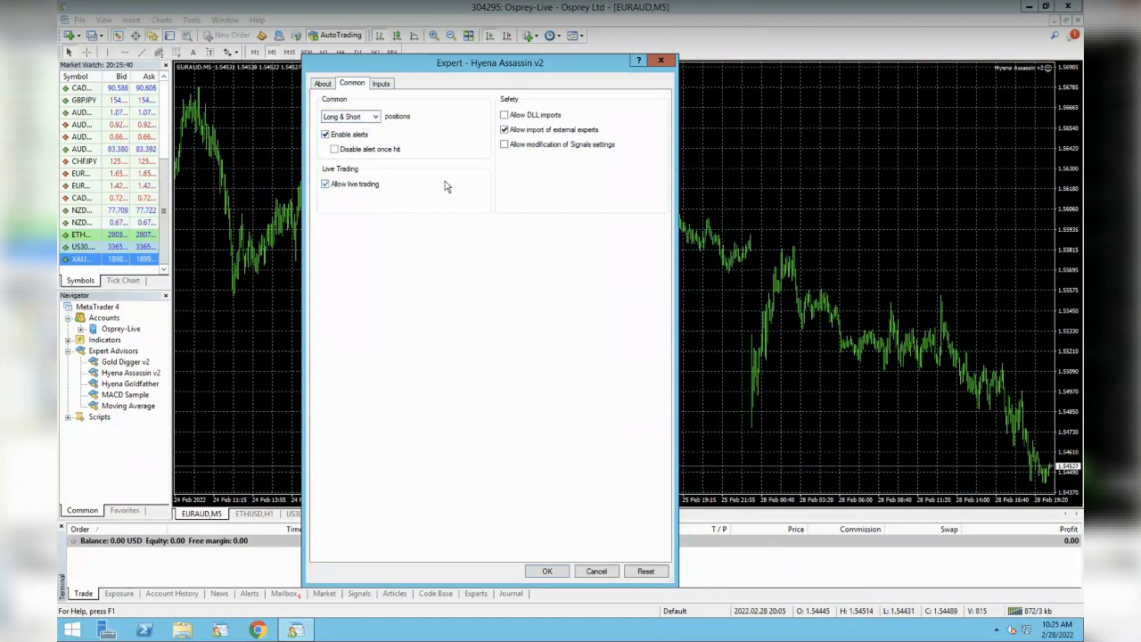
{"action": "left_click", "coordinate": [382, 84]}
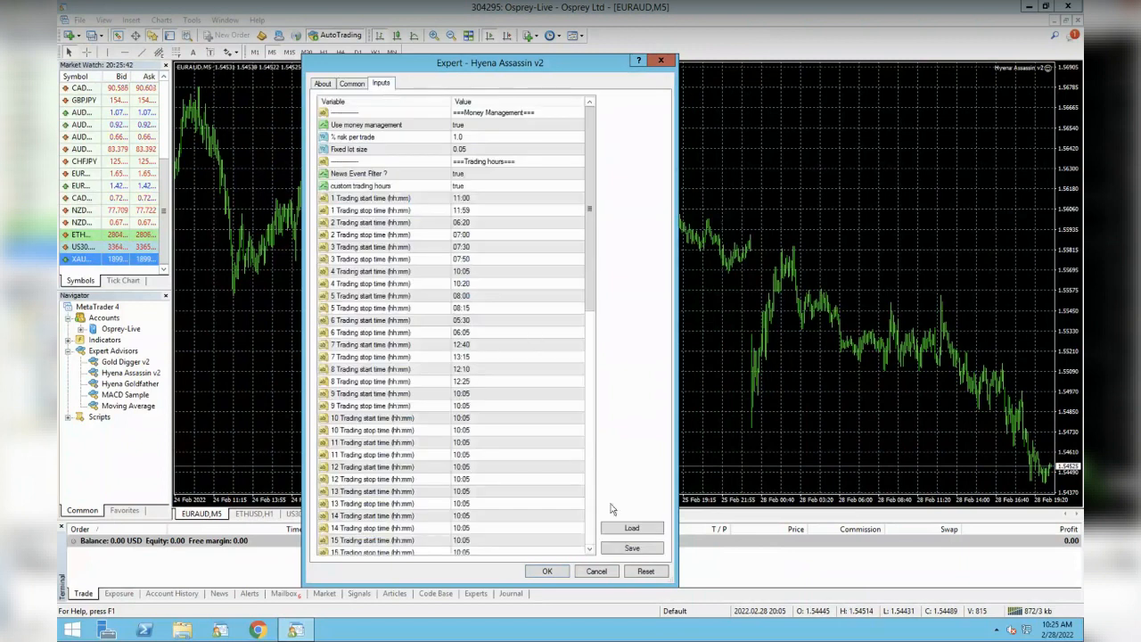
{"action": "left_click", "coordinate": [597, 572]}
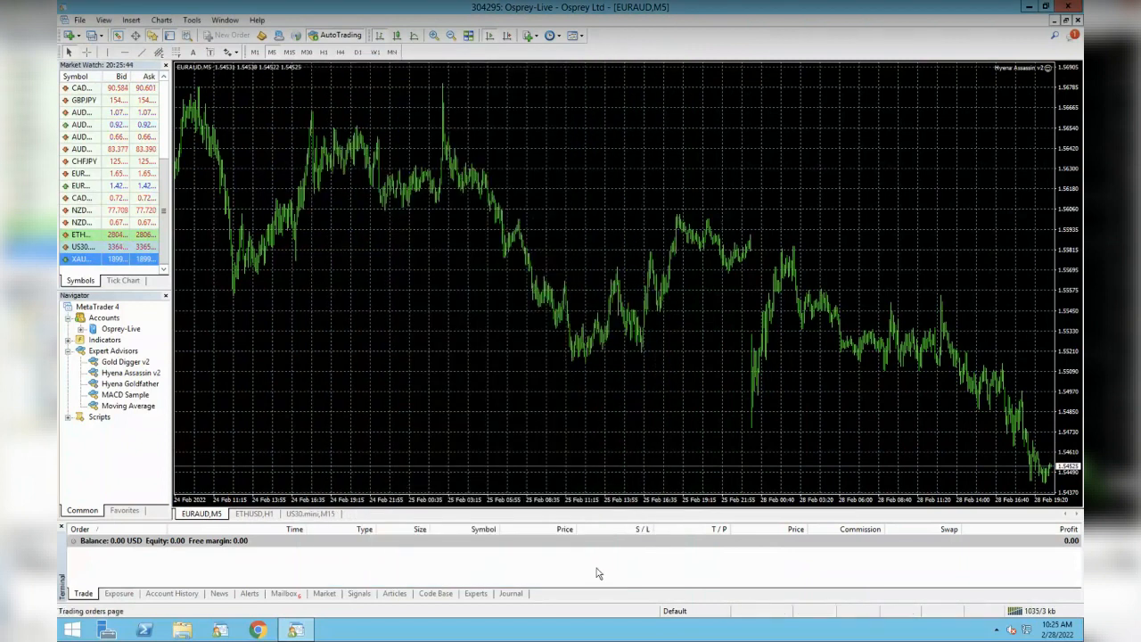
{"action": "left_click", "coordinate": [125, 363]}
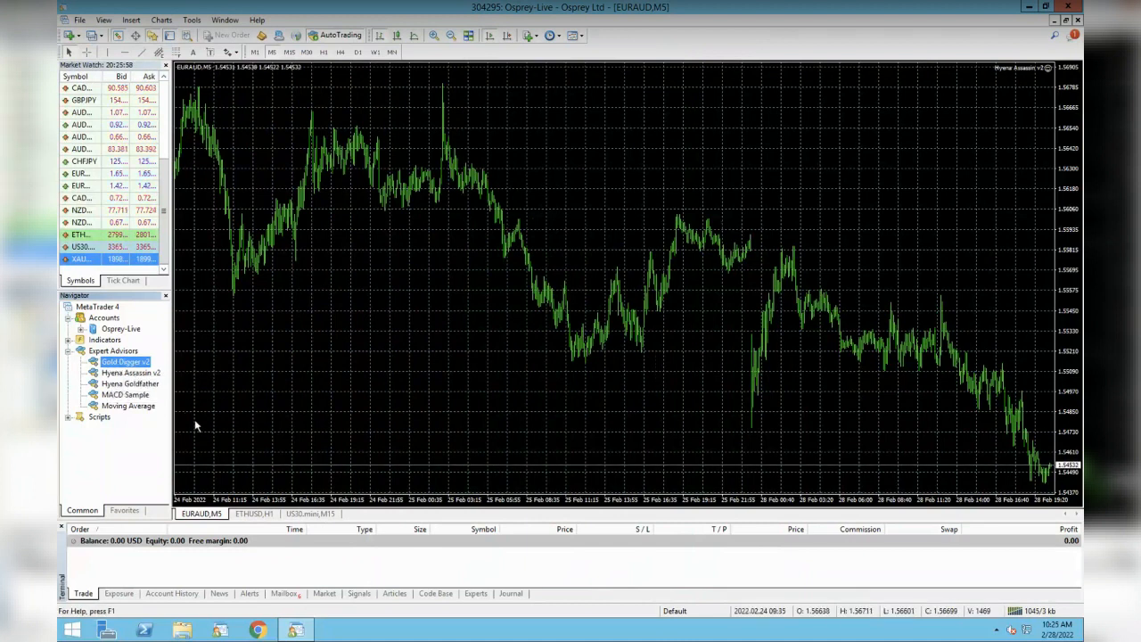
- Open a new XAUUSD chart and attach Hyena Goldfather, checking its Common and Inputs tabs
{"action": "left_click", "coordinate": [124, 384]}
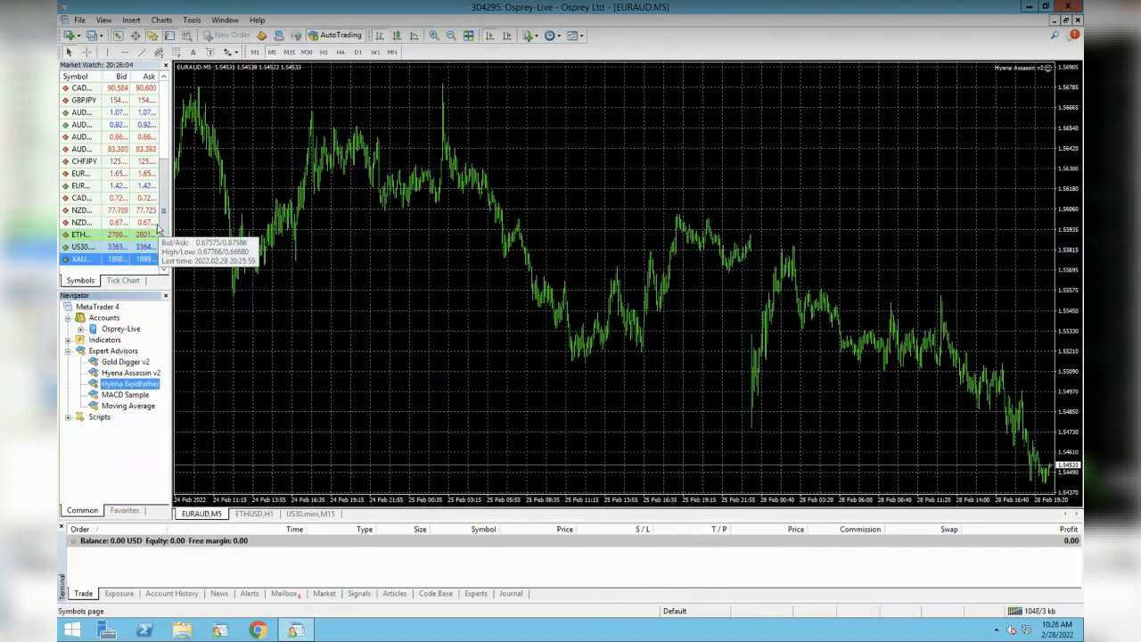
{"action": "right_click", "coordinate": [85, 257]}
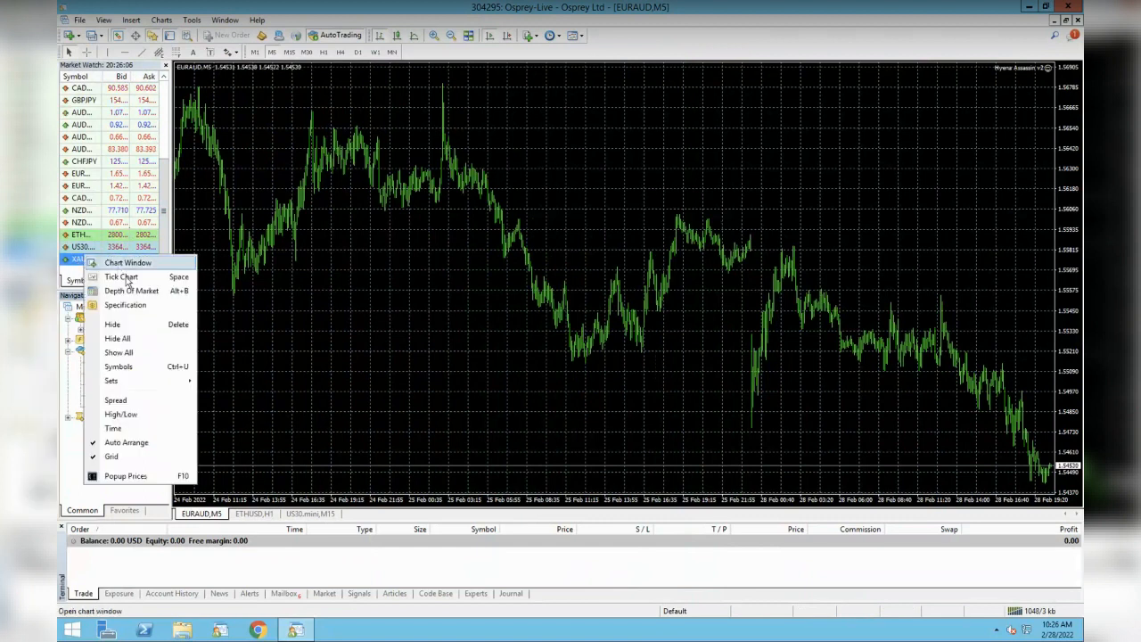
{"action": "left_click", "coordinate": [124, 262]}
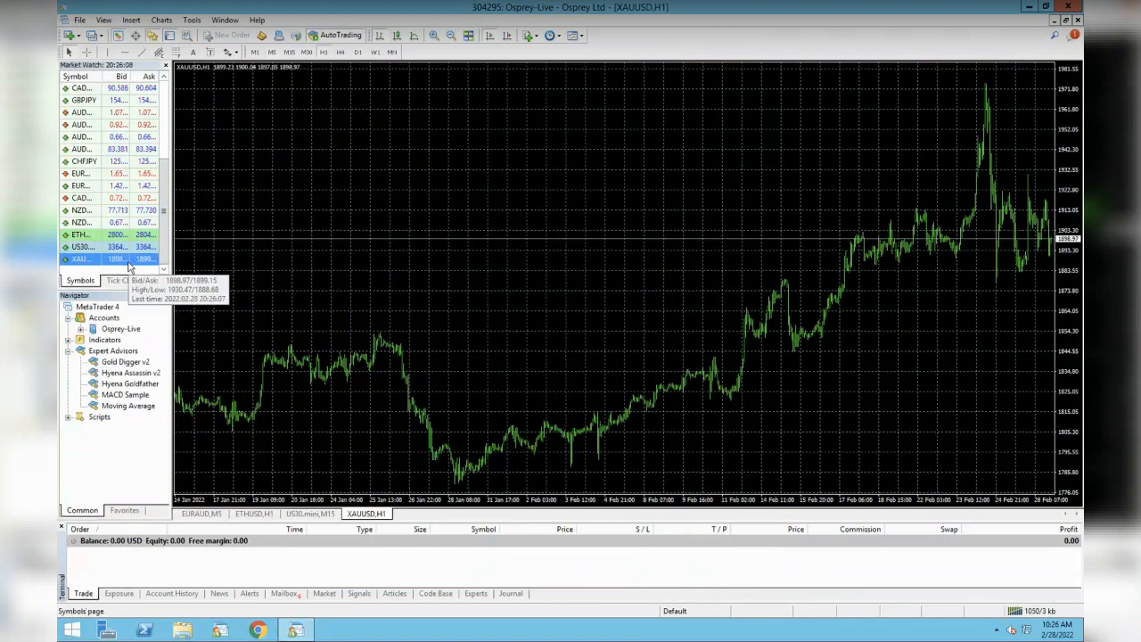
{"action": "double_click", "coordinate": [127, 383]}
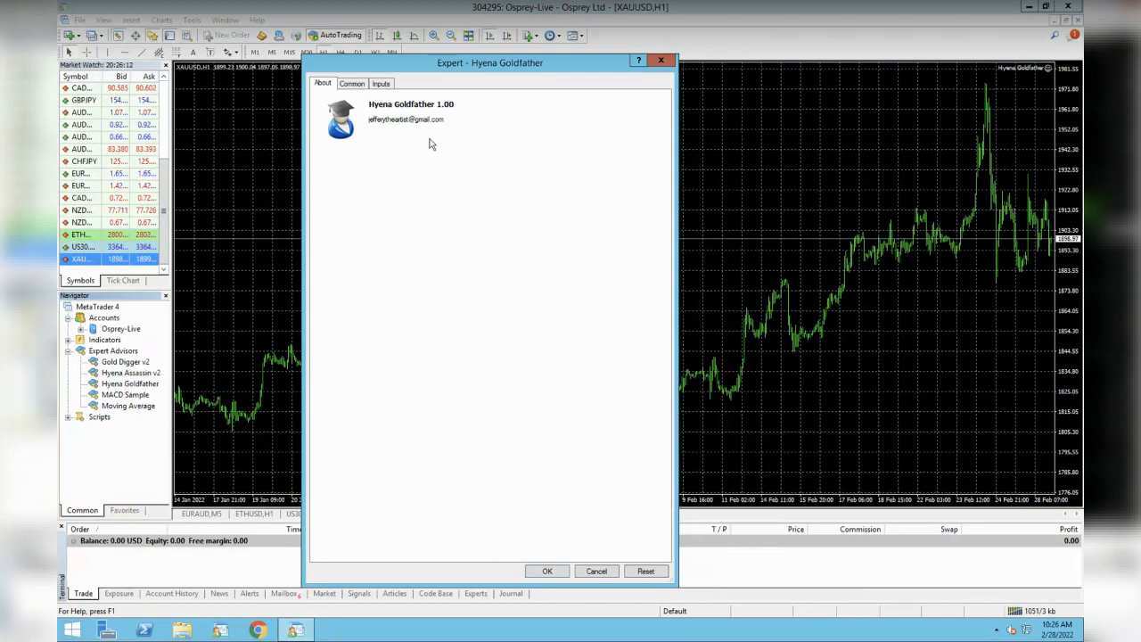
{"action": "left_click", "coordinate": [356, 86]}
{"action": "left_click", "coordinate": [381, 86]}
- Enlarge the Hyena Goldfather settings window and scroll through its inputs, including MA period, back to Use money management
{"action": "left_click", "coordinate": [355, 85]}
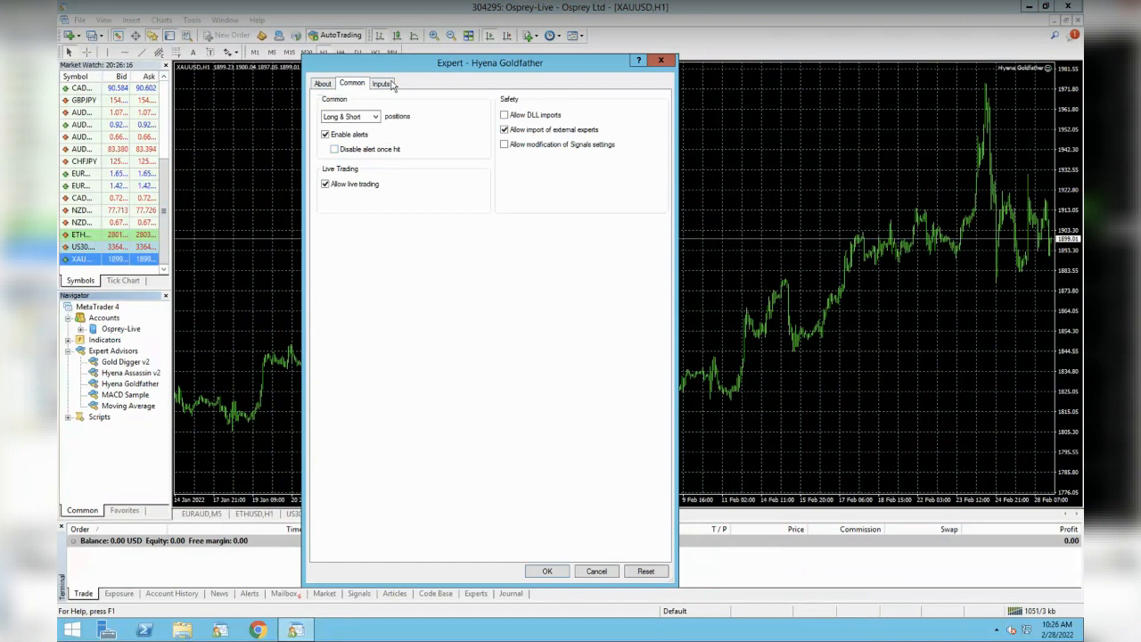
{"action": "left_click", "coordinate": [382, 83]}
{"action": "left_click_drag", "start_coordinate": [576, 56], "coordinate": [576, 12]}
{"action": "left_click_drag", "start_coordinate": [591, 154], "coordinate": [608, 424]}
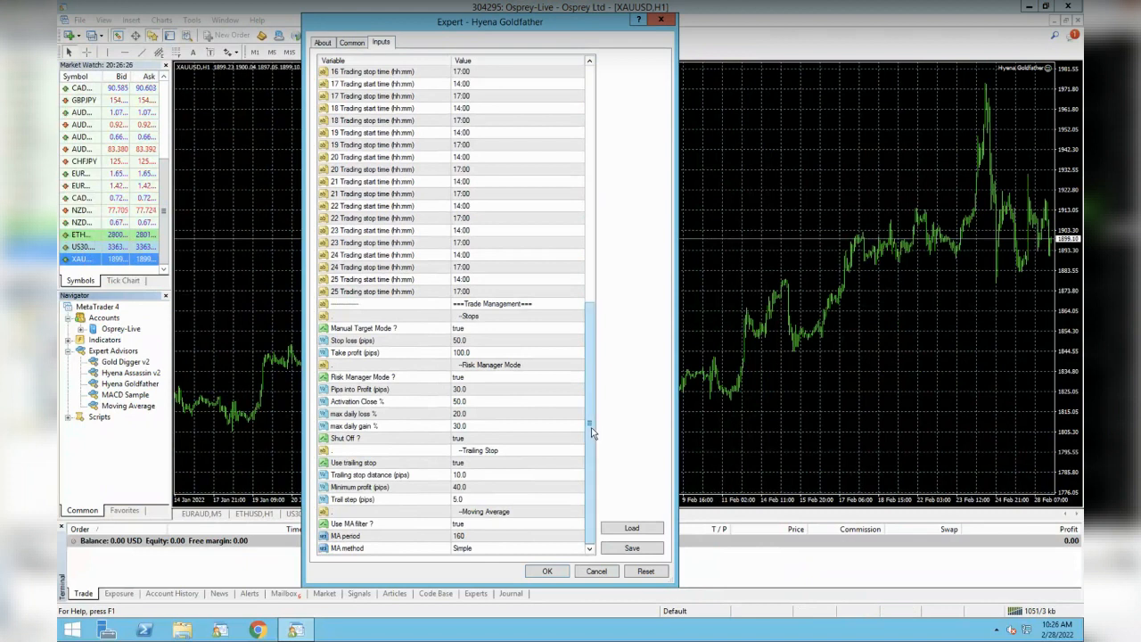
{"action": "left_click_drag", "start_coordinate": [593, 432], "coordinate": [584, 139]}
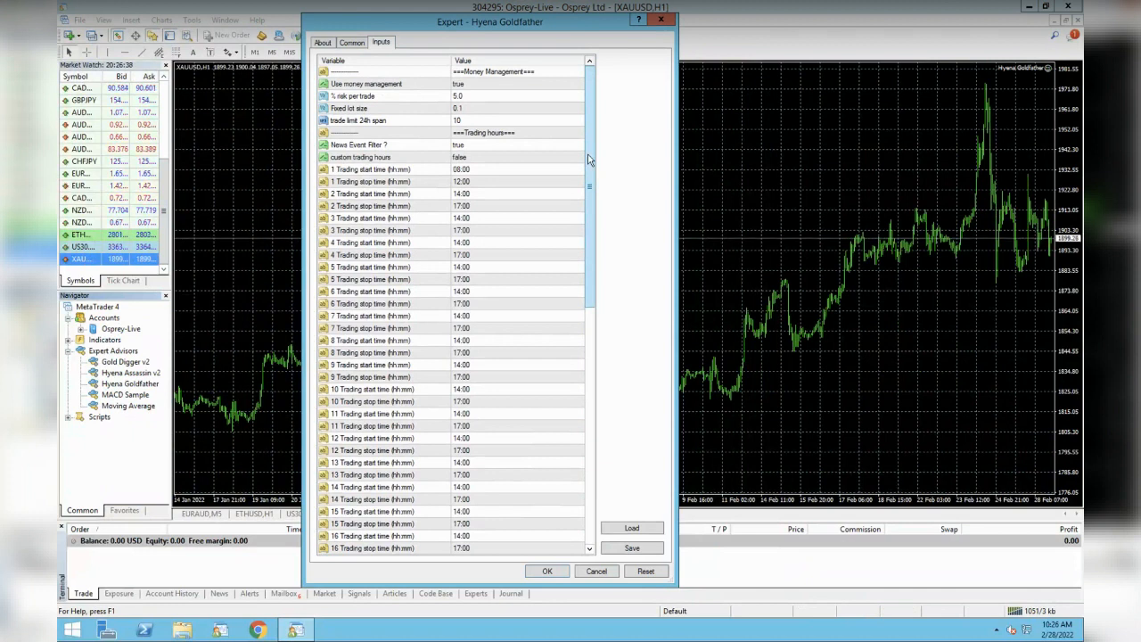
{"action": "left_click_drag", "start_coordinate": [589, 159], "coordinate": [605, 473]}
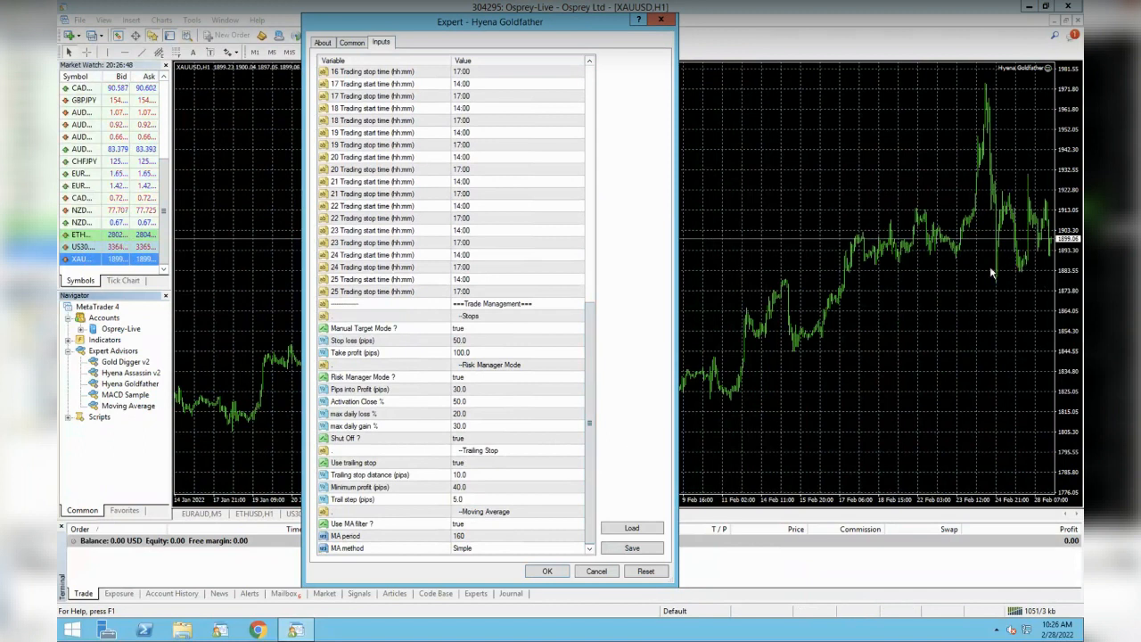
{"action": "left_click", "coordinate": [476, 536]}
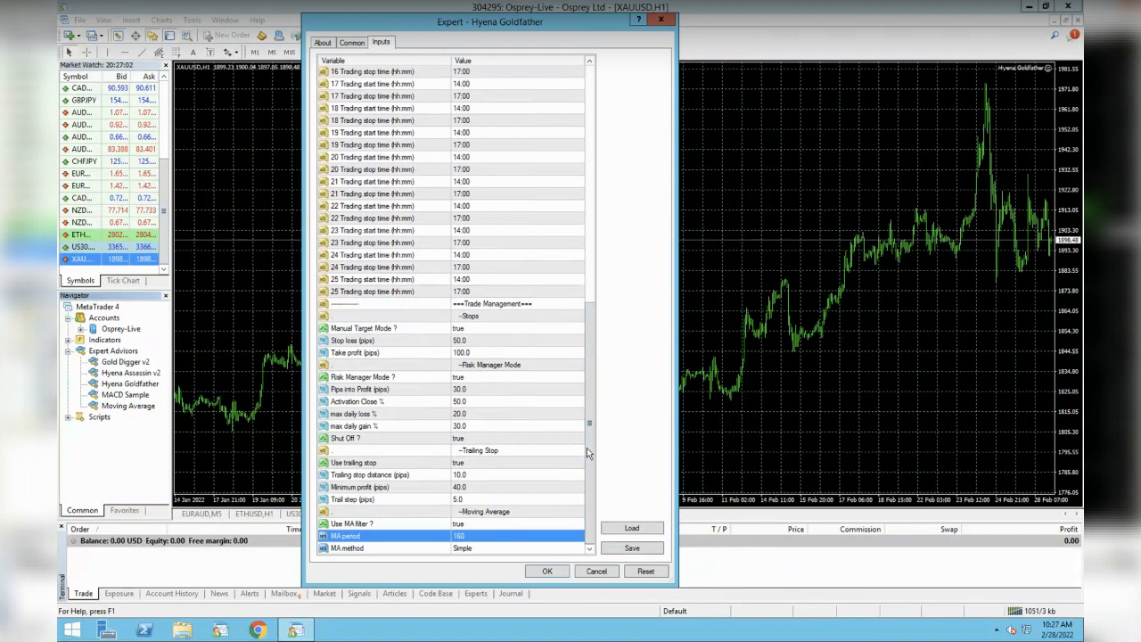
{"action": "left_click_drag", "start_coordinate": [590, 441], "coordinate": [585, 105]}
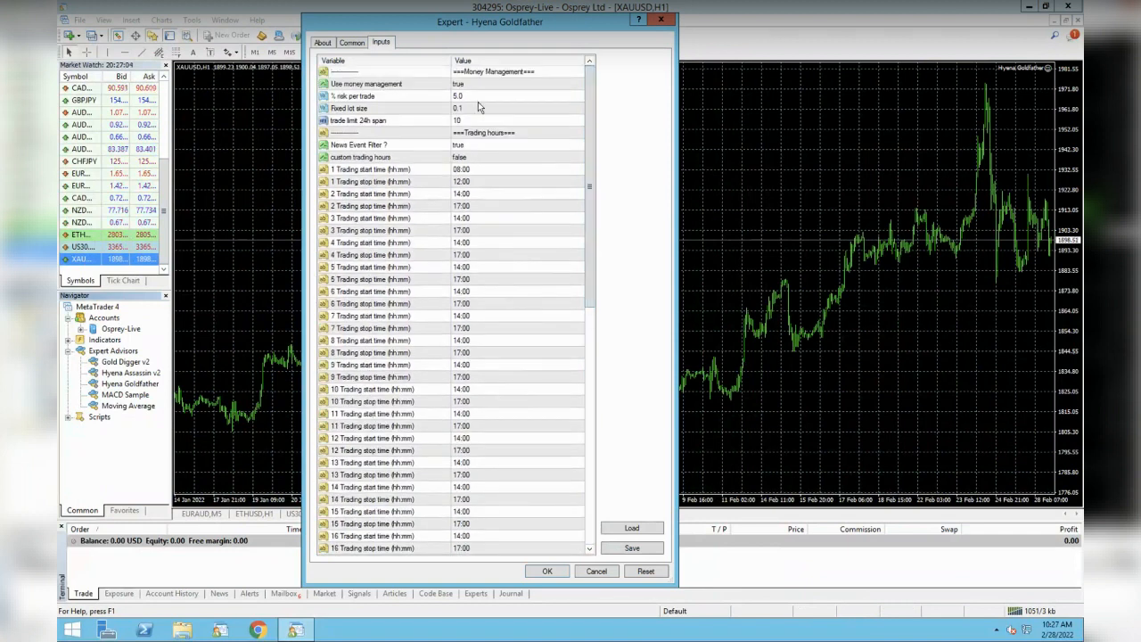
{"action": "left_click", "coordinate": [426, 85]}
- Set the Hyena Goldfather trade limit 24h span input to 2
{"action": "left_click", "coordinate": [395, 124]}
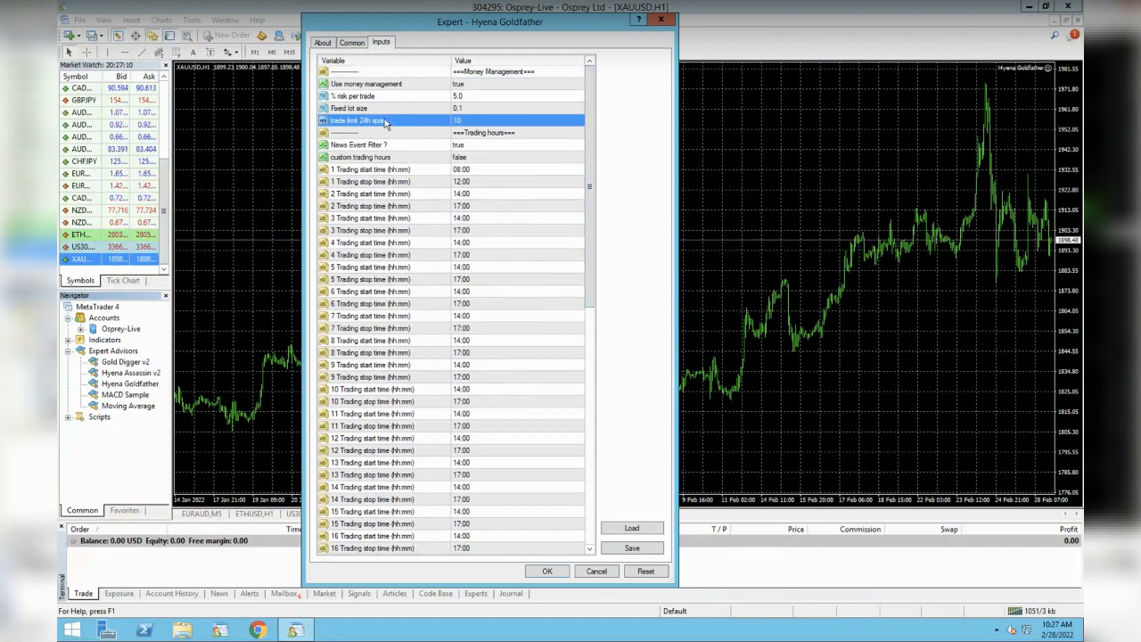
{"action": "left_click", "coordinate": [470, 121]}
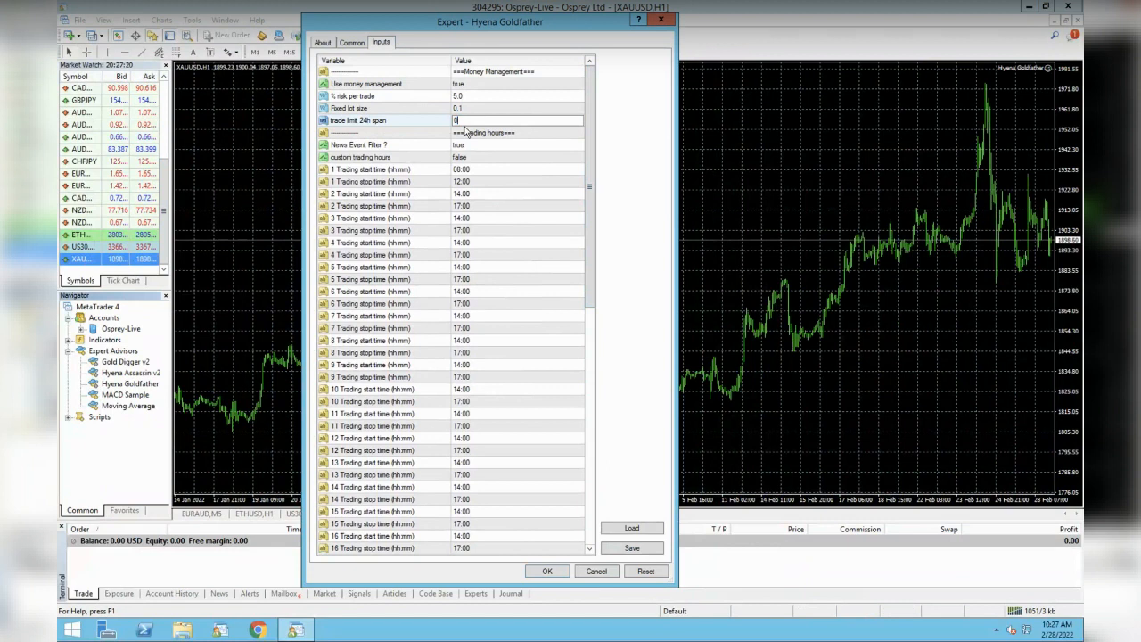
{"action": "type", "text": "1"}
{"action": "left_click", "coordinate": [483, 146]}
{"action": "left_click", "coordinate": [479, 120]}
{"action": "left_click", "coordinate": [478, 119]}
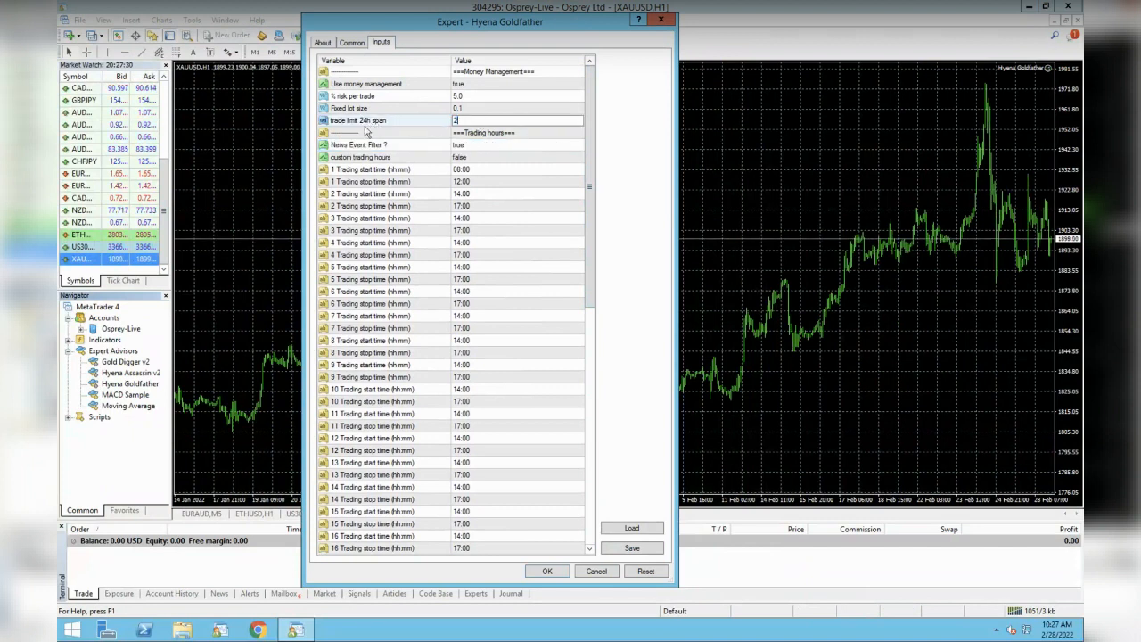
{"action": "left_click", "coordinate": [502, 158]}
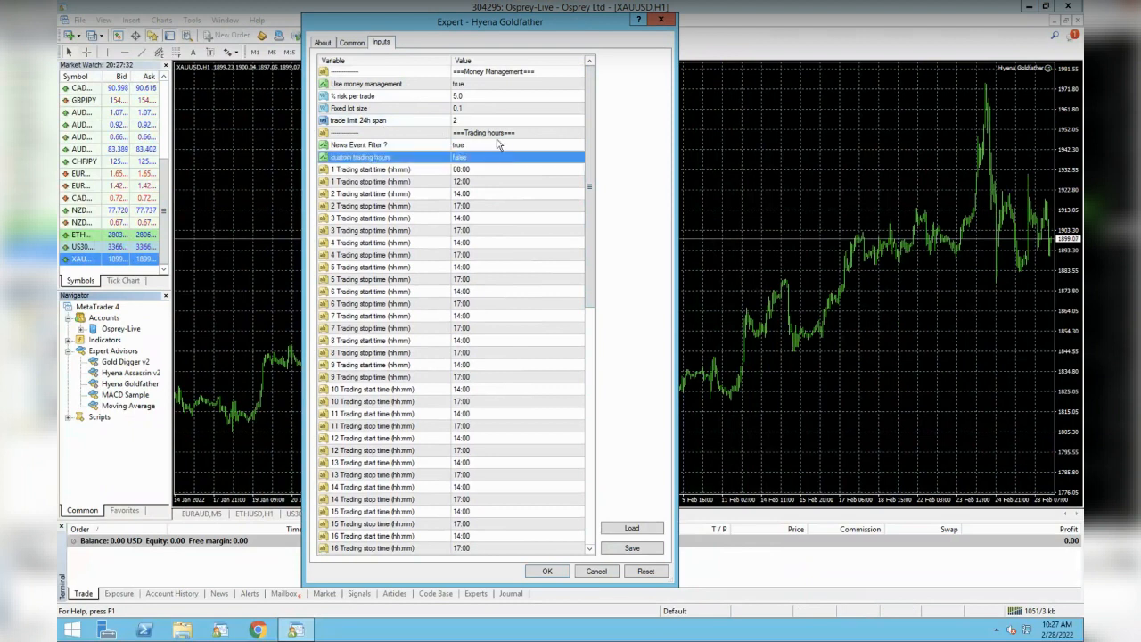
- Review the News Event Filter and custom trading hours settings, scrolling further down the inputs
{"action": "left_click", "coordinate": [499, 146]}
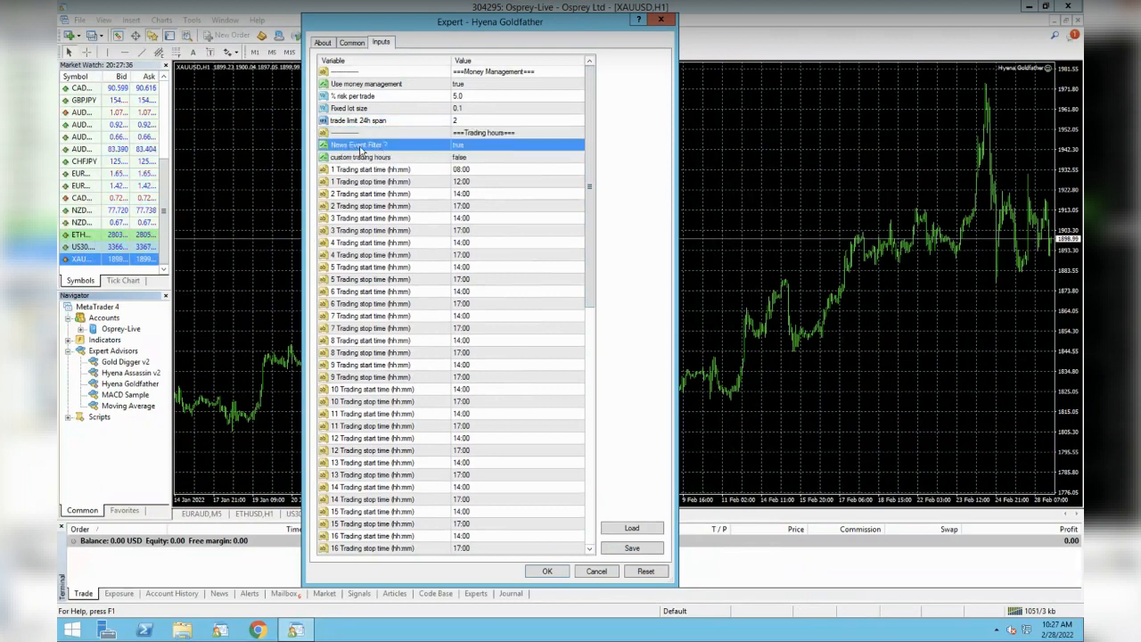
{"action": "left_click", "coordinate": [484, 157]}
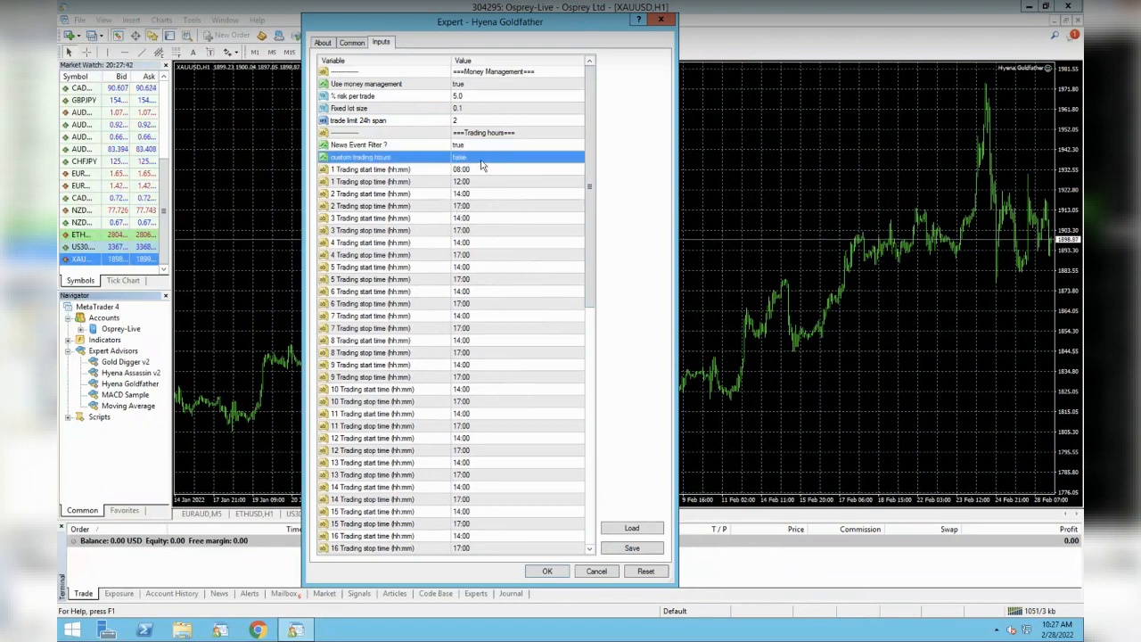
{"action": "left_click_drag", "start_coordinate": [589, 271], "coordinate": [589, 524]}
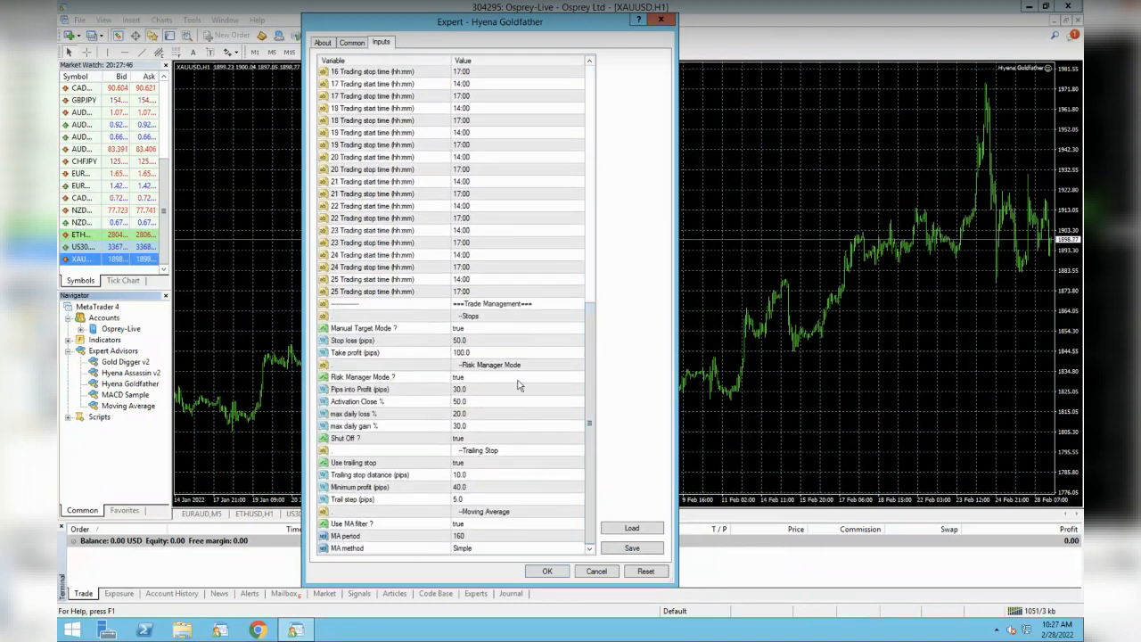
- Review the Manual Target Mode, stop loss, take profit, Risk Manager, Pips into Profit and Activation Close % inputs
{"action": "left_click", "coordinate": [491, 329]}
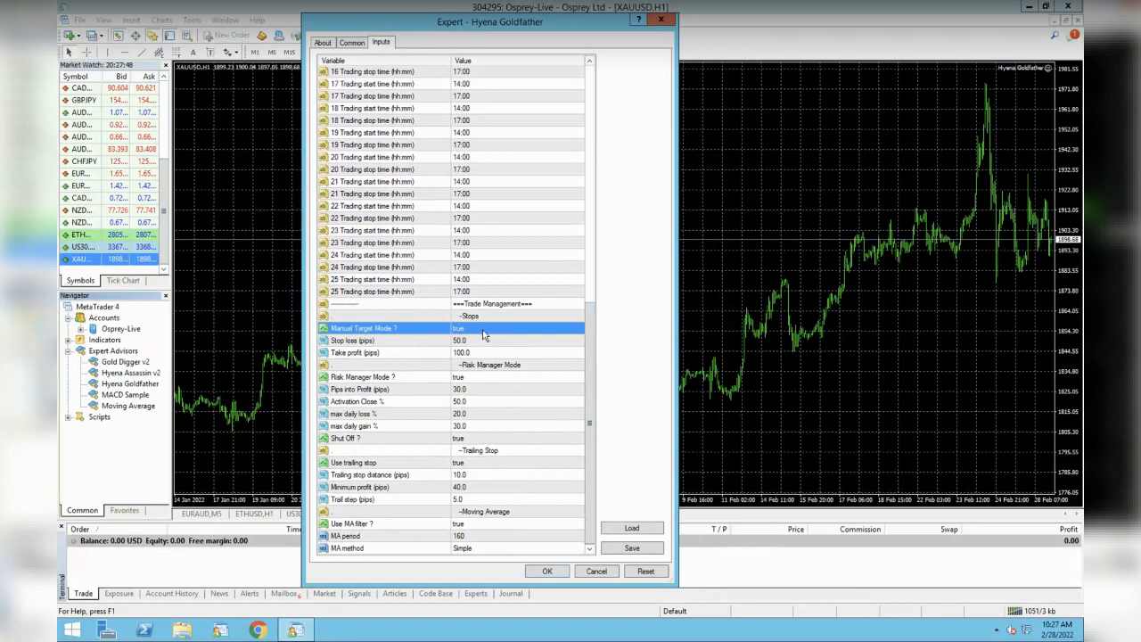
{"action": "left_click", "coordinate": [424, 343]}
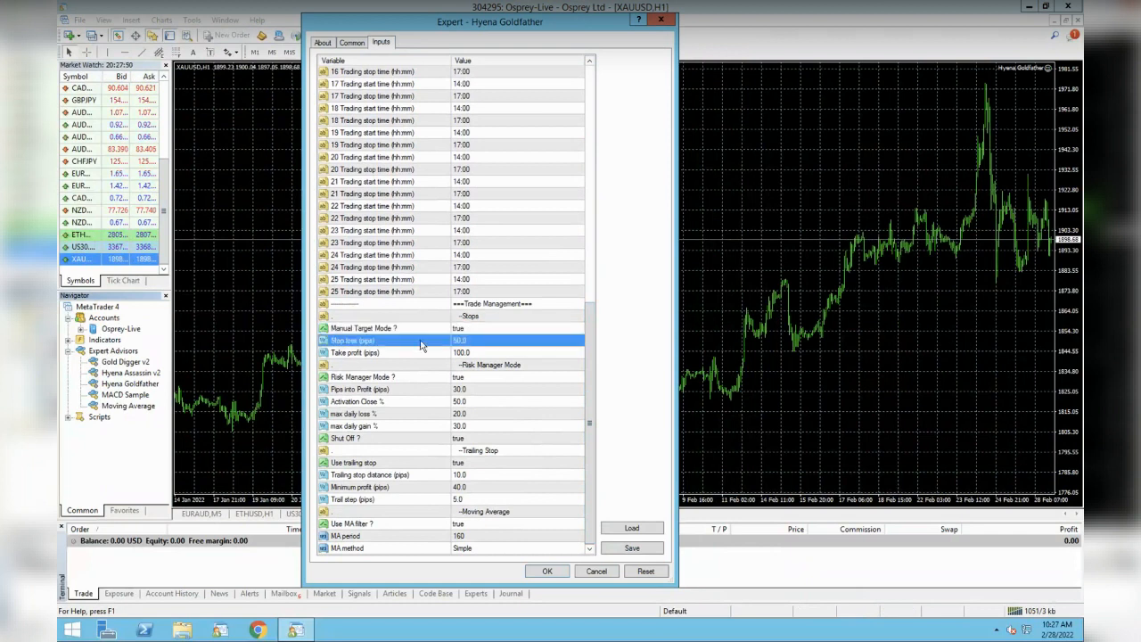
{"action": "left_click", "coordinate": [414, 355]}
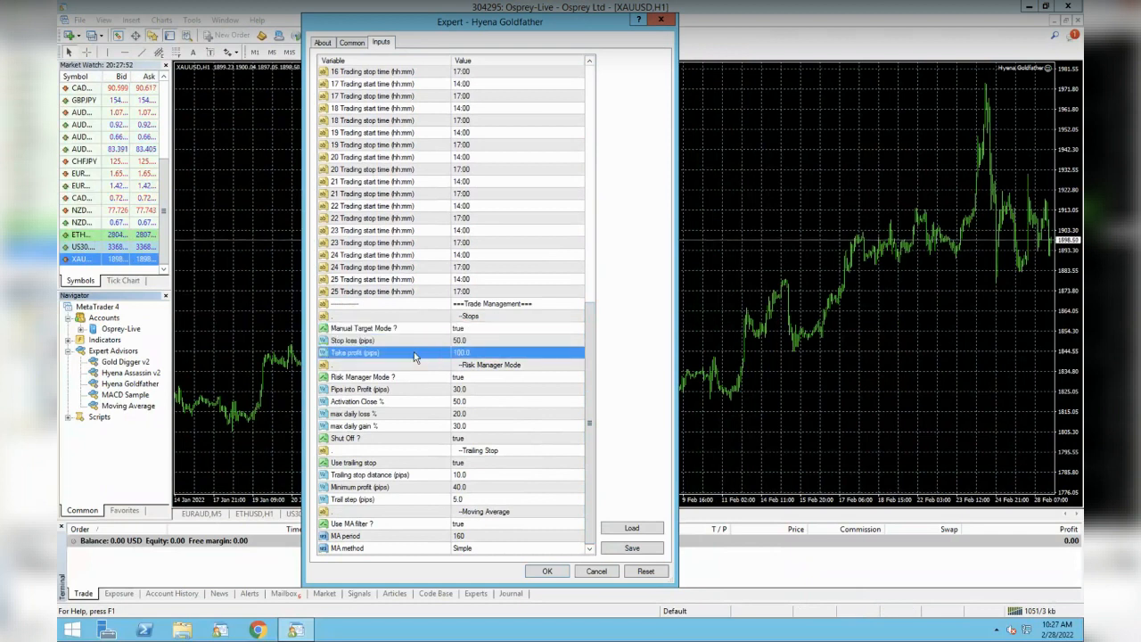
{"action": "left_click", "coordinate": [433, 376]}
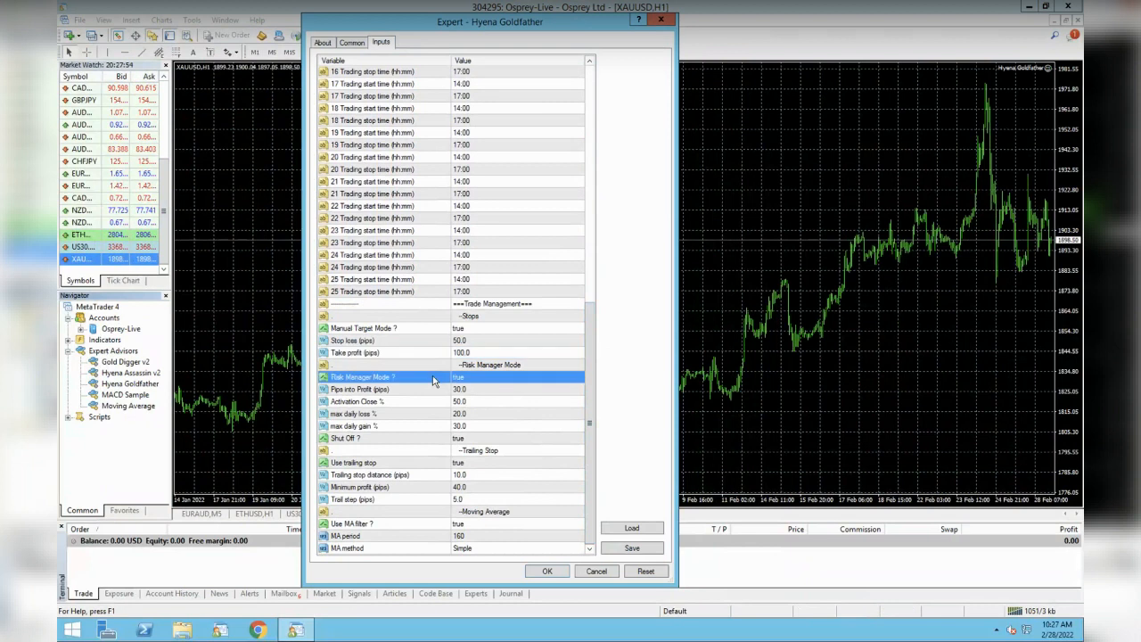
{"action": "left_click", "coordinate": [434, 391]}
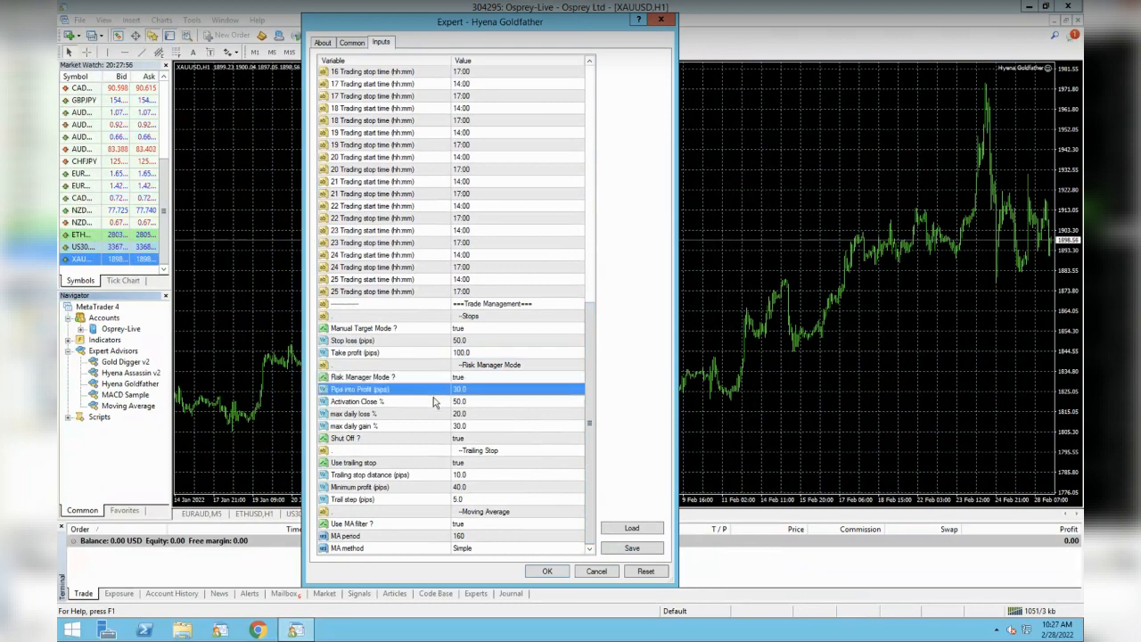
{"action": "left_click", "coordinate": [433, 402]}
{"action": "left_click", "coordinate": [436, 392]}
{"action": "left_click", "coordinate": [427, 402]}
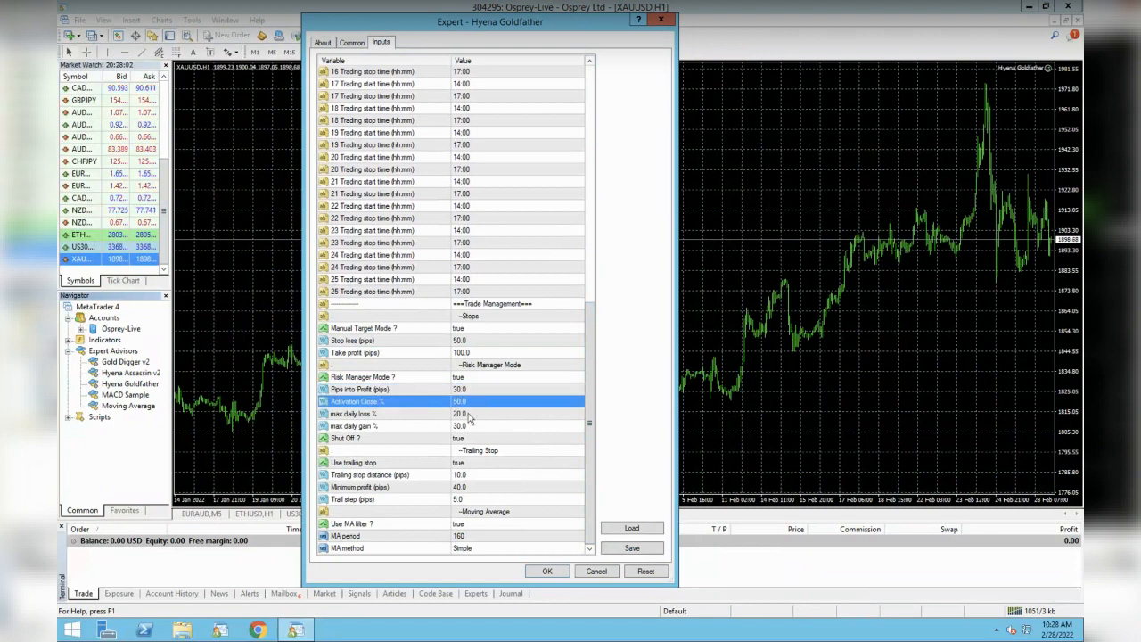
- Check max daily loss/gain %, trailing stop and MA period, then view the Common options
{"action": "left_click", "coordinate": [481, 416]}
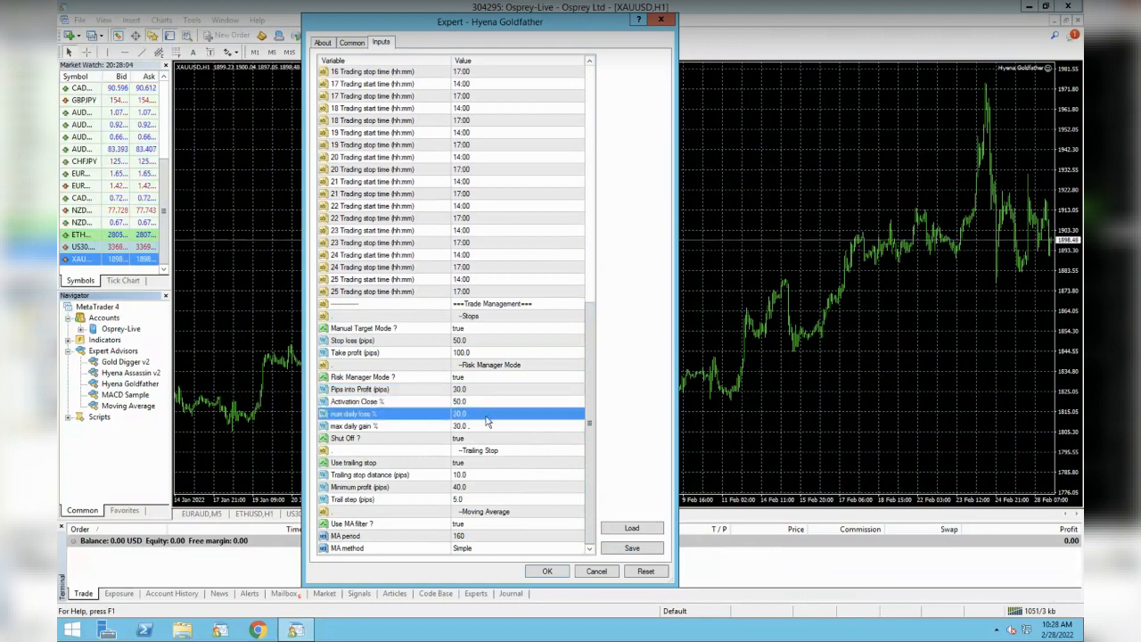
{"action": "left_click", "coordinate": [498, 427]}
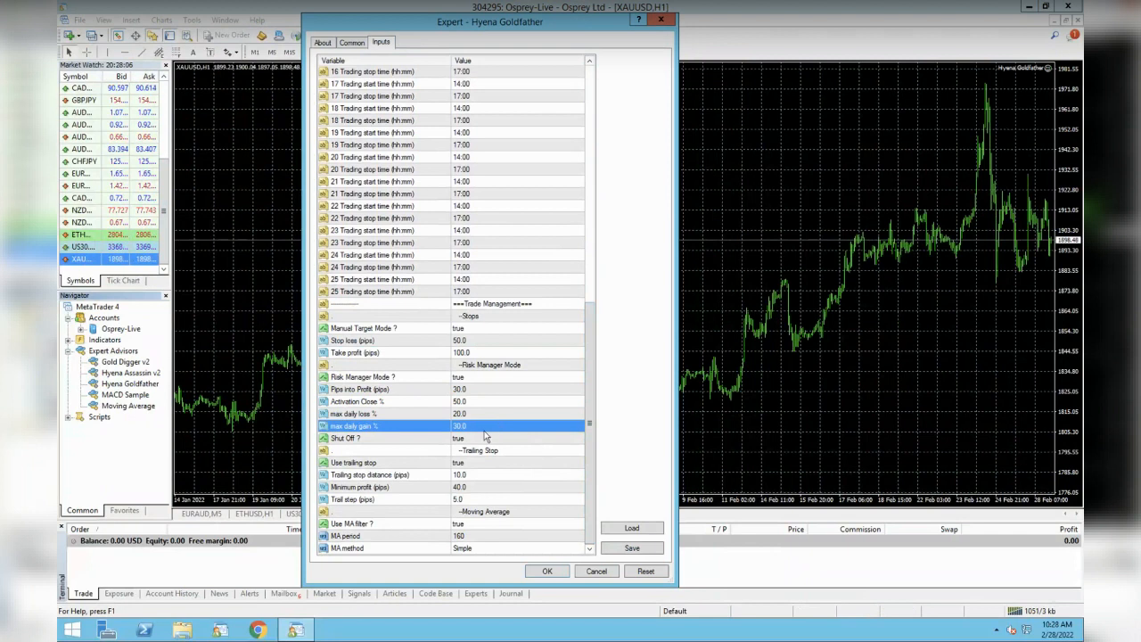
{"action": "left_click", "coordinate": [429, 464]}
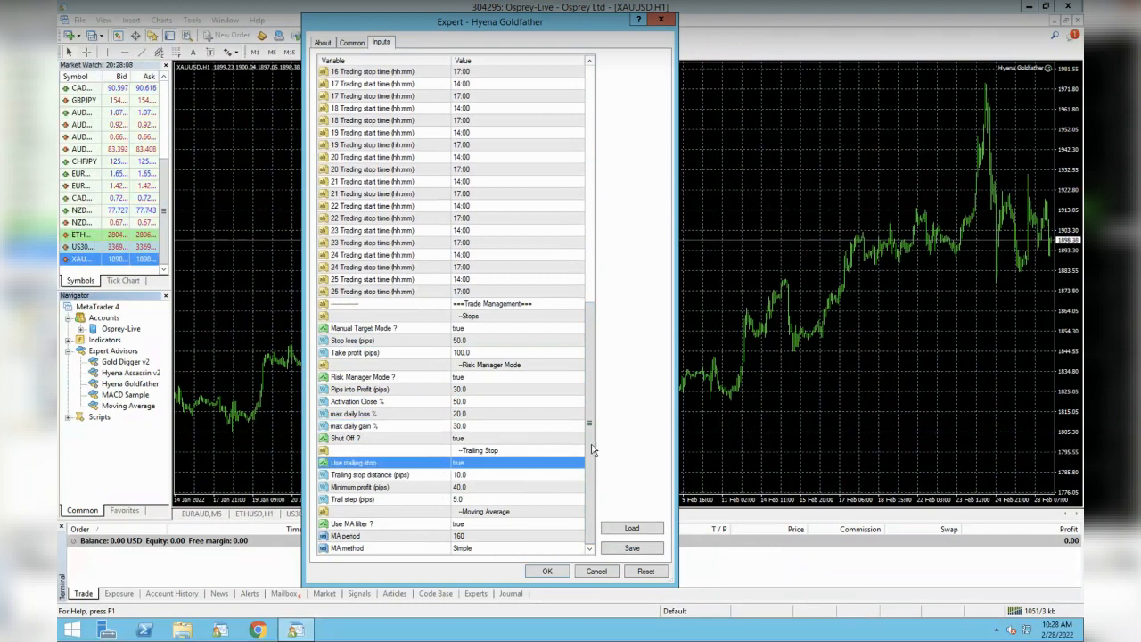
{"action": "left_click", "coordinate": [501, 538]}
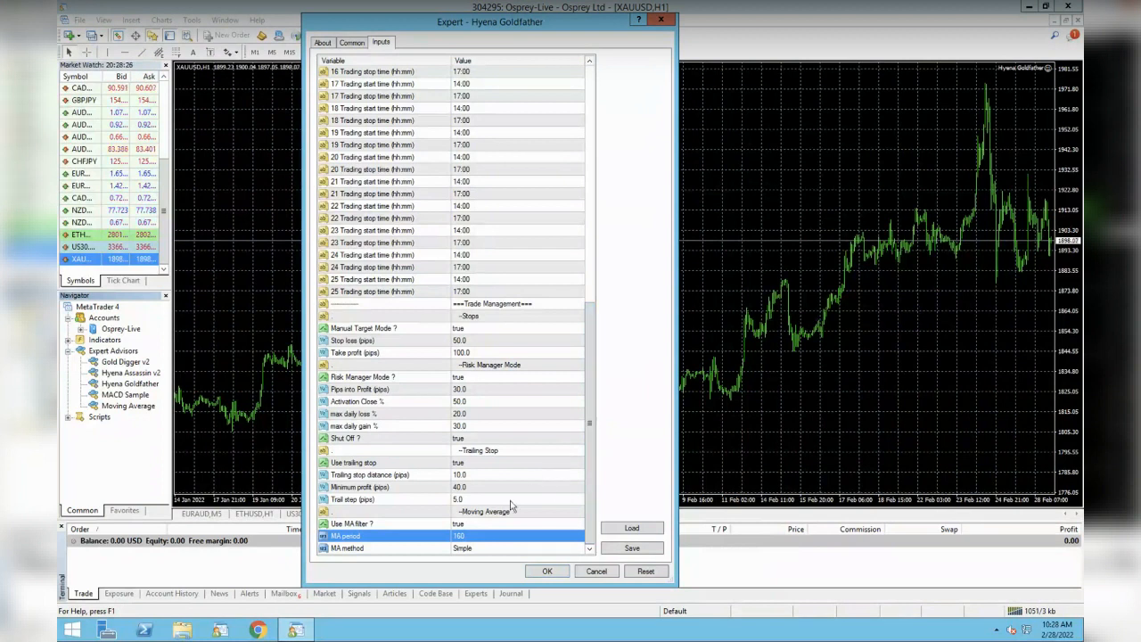
{"action": "left_click_drag", "start_coordinate": [592, 327], "coordinate": [591, 90]}
{"action": "left_click", "coordinate": [352, 42]}
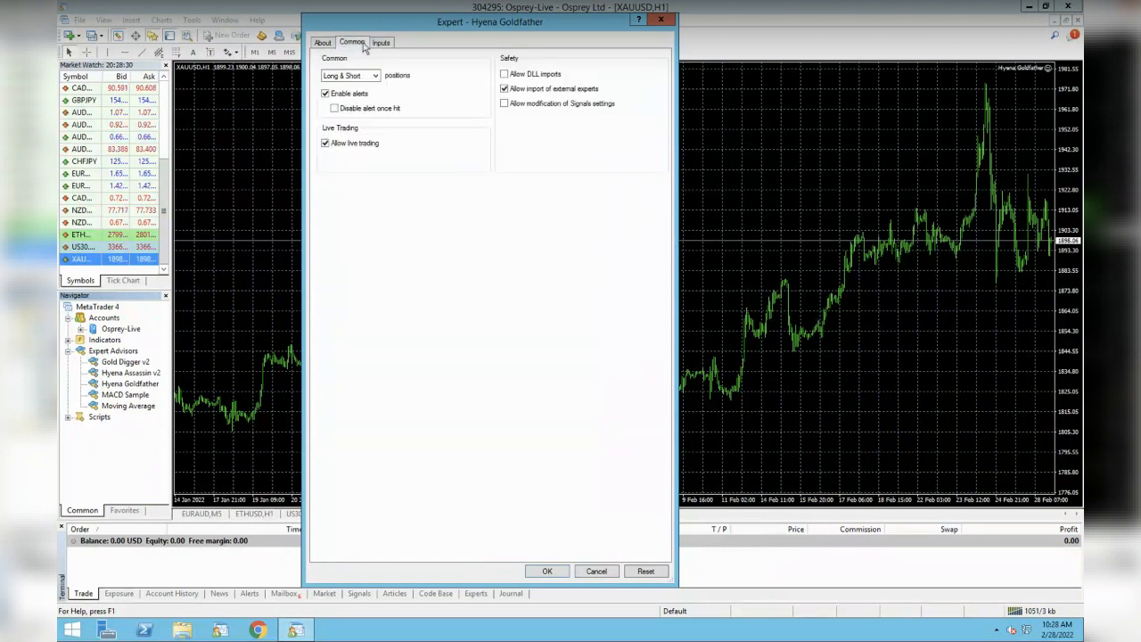
- Close the Hyena Goldfather settings without applying changes
{"action": "left_click", "coordinate": [381, 43]}
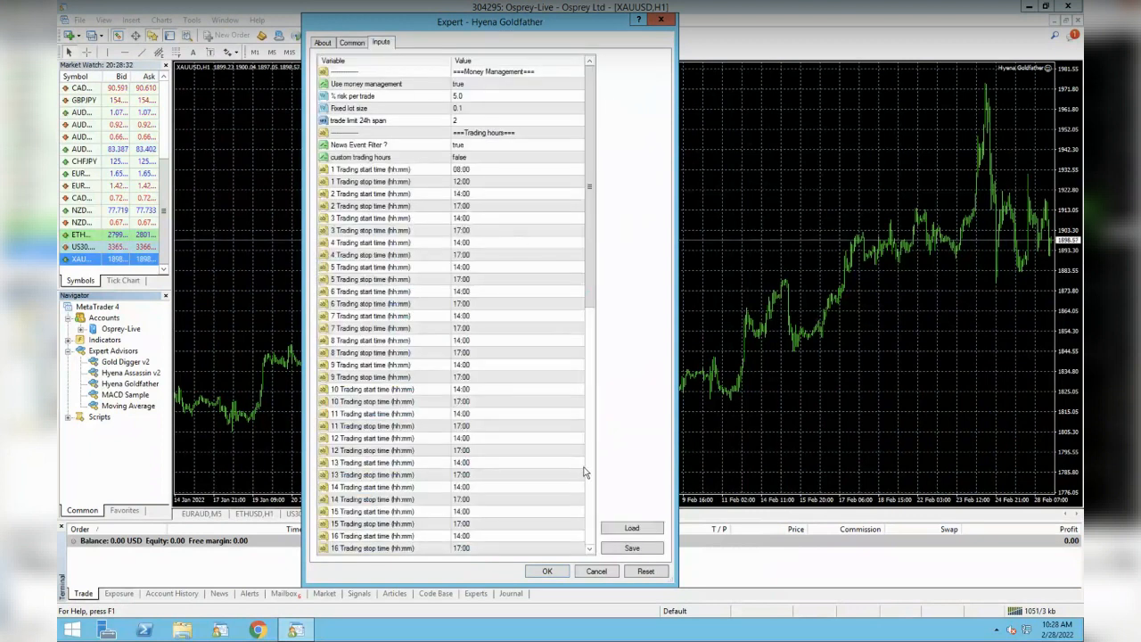
{"action": "left_click_drag", "start_coordinate": [591, 279], "coordinate": [587, 544]}
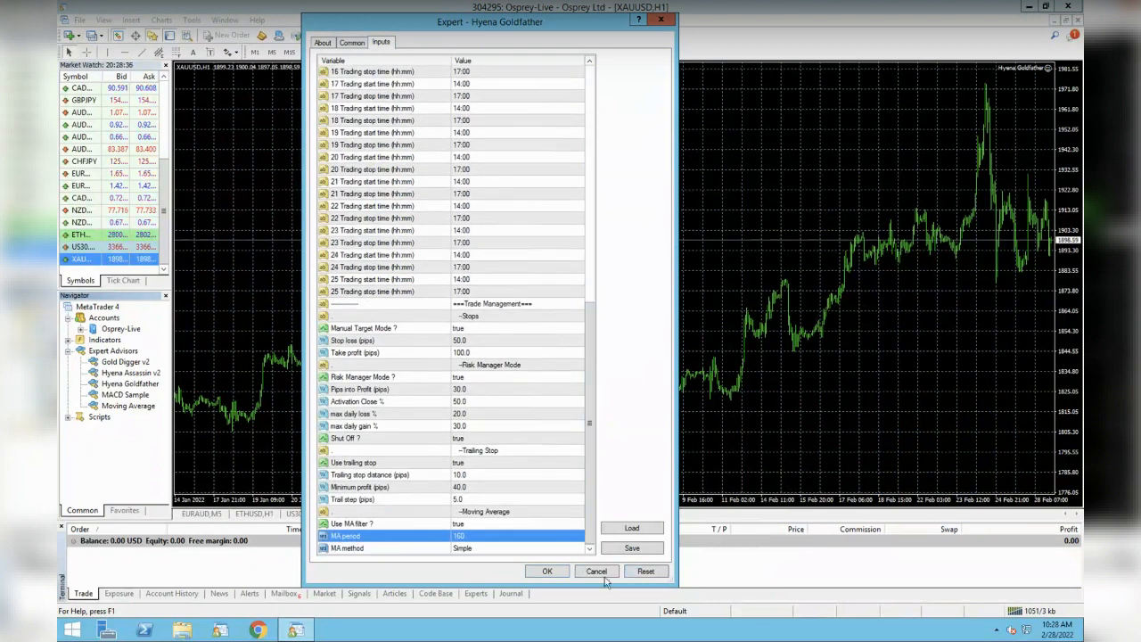
{"action": "left_click", "coordinate": [602, 574]}
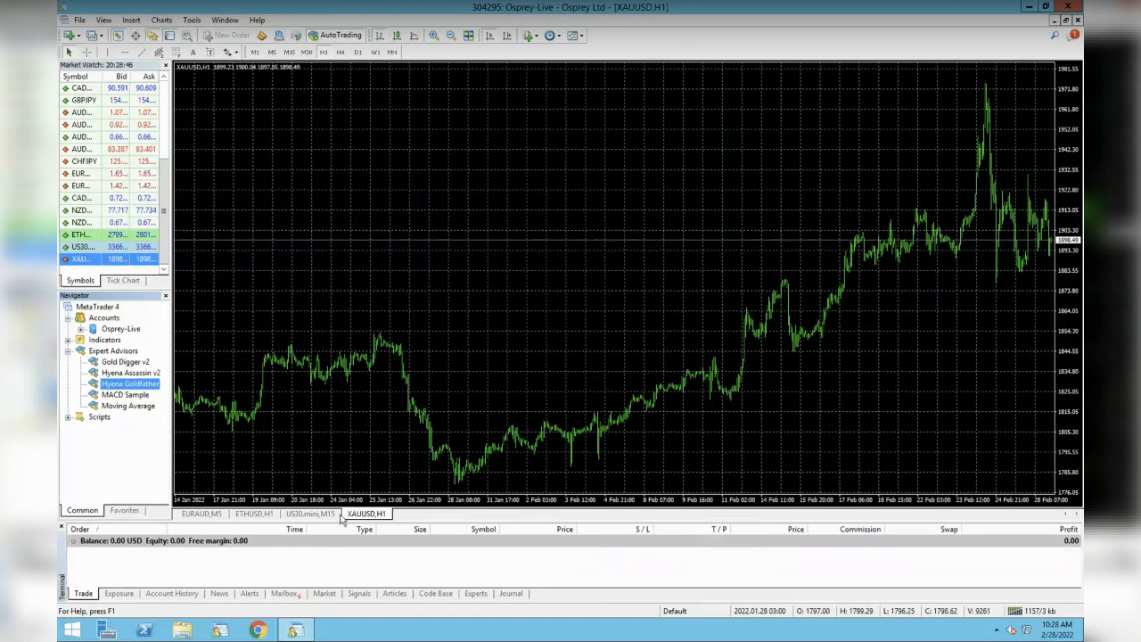
- Minimize and restore MetaTrader, then switch to the Telegram desktop with Ctrl+Left
{"action": "left_click", "coordinate": [295, 631]}
{"action": "left_click", "coordinate": [298, 631]}
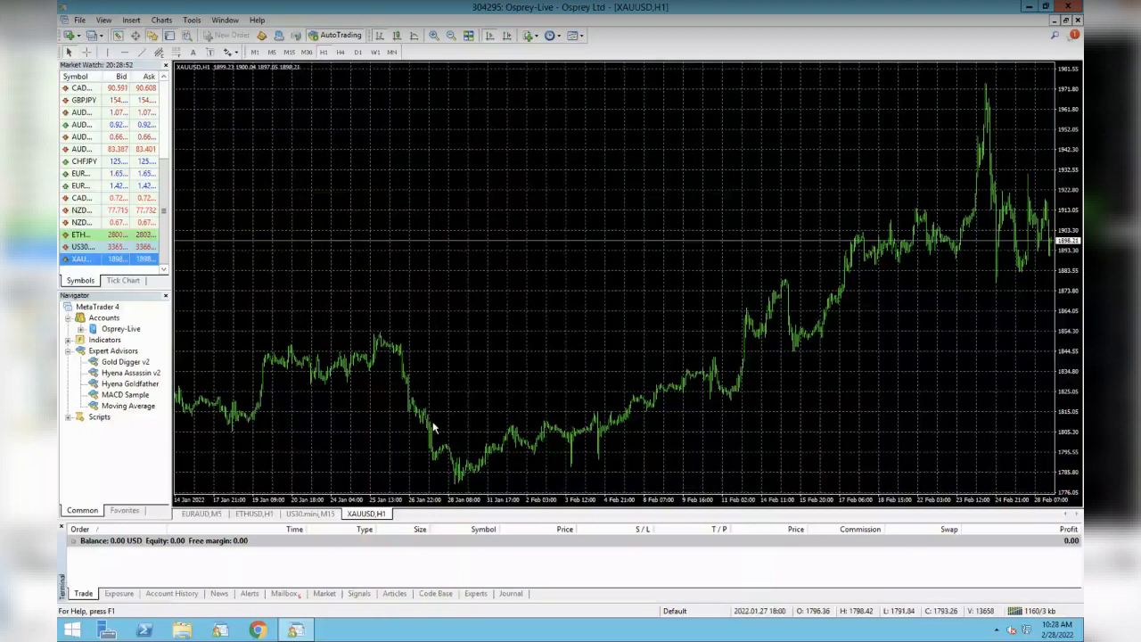
{"action": "key", "text": "ctrl+Left"}
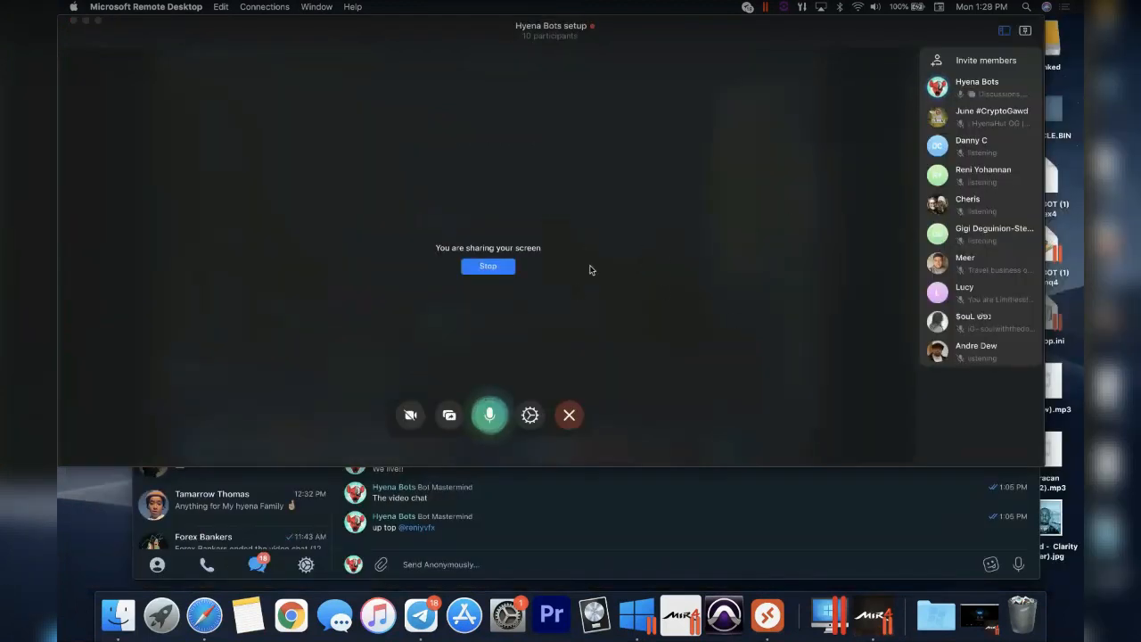
- Allow the first five video chat participants to speak
{"action": "right_click", "coordinate": [1014, 127]}
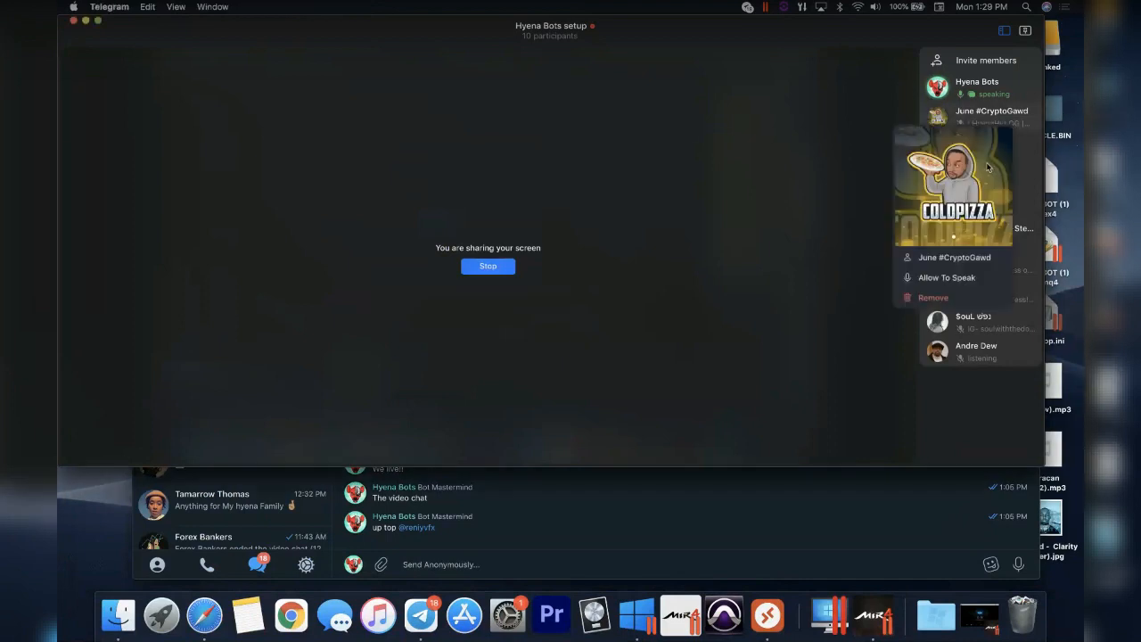
{"action": "left_click", "coordinate": [983, 275]}
{"action": "right_click", "coordinate": [1017, 144]}
{"action": "left_click", "coordinate": [967, 291]}
{"action": "right_click", "coordinate": [1006, 187]}
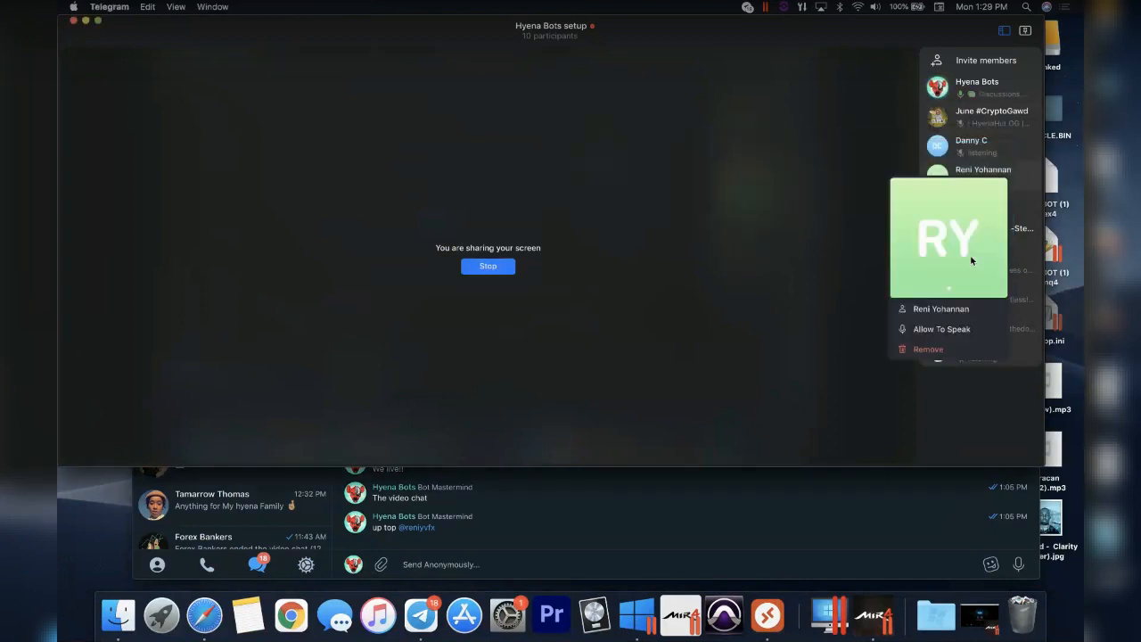
{"action": "left_click", "coordinate": [970, 327]}
{"action": "right_click", "coordinate": [1011, 186]}
{"action": "left_click", "coordinate": [961, 333]}
{"action": "right_click", "coordinate": [1017, 206]}
{"action": "left_click", "coordinate": [952, 358]}
- Allow the remaining five participants to speak, then return to the remote MetaTrader desktop
{"action": "right_click", "coordinate": [1008, 233]}
{"action": "left_click", "coordinate": [969, 391]}
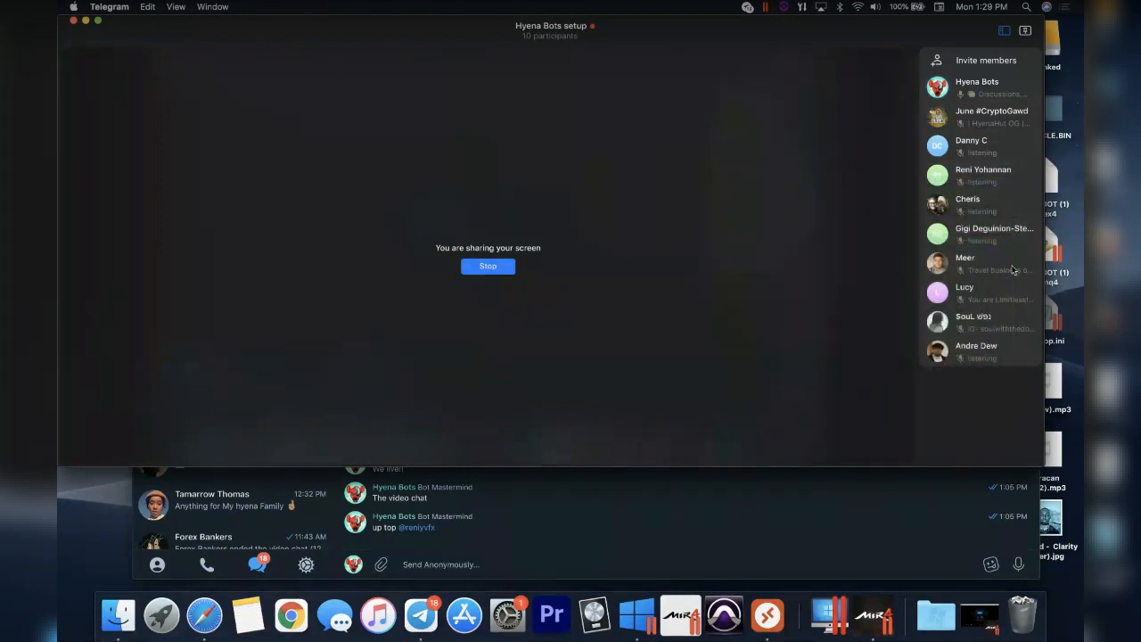
{"action": "right_click", "coordinate": [1003, 323]}
{"action": "left_click", "coordinate": [955, 417]}
{"action": "right_click", "coordinate": [1010, 289]}
{"action": "left_click", "coordinate": [945, 440]}
{"action": "right_click", "coordinate": [1018, 320]}
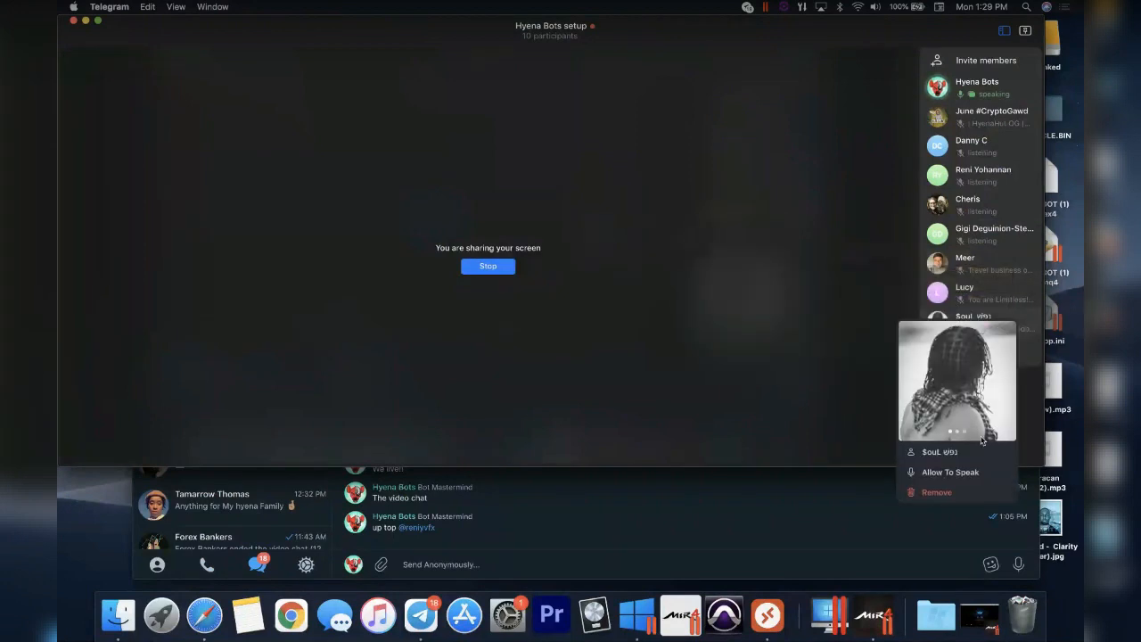
{"action": "left_click", "coordinate": [972, 471]}
{"action": "right_click", "coordinate": [1006, 357]}
{"action": "left_click", "coordinate": [965, 508]}
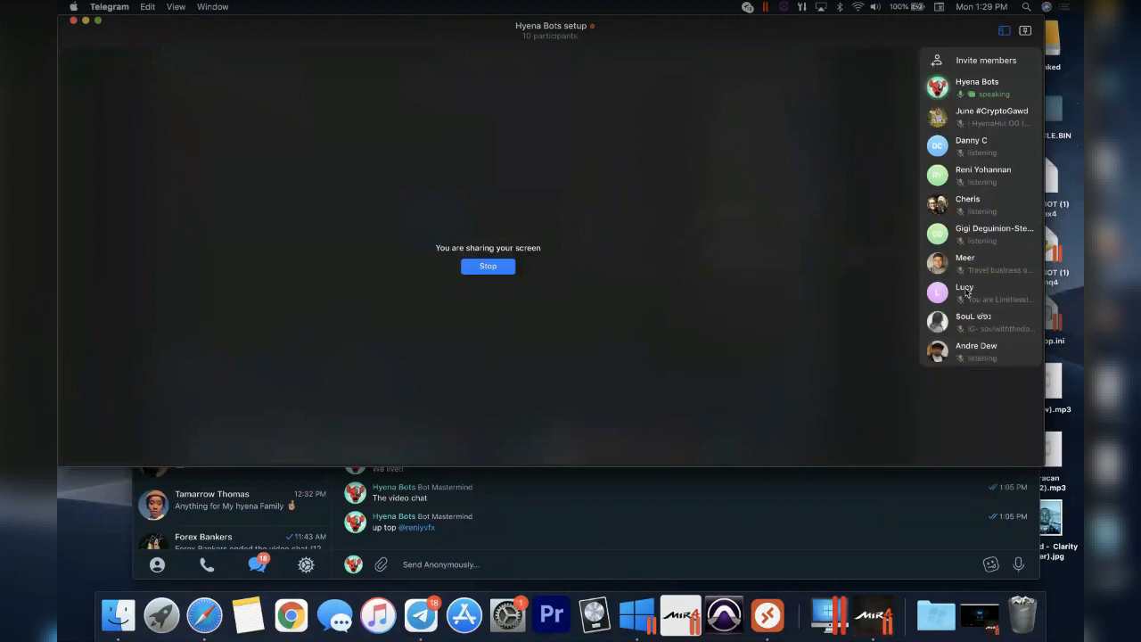
{"action": "key", "text": "ctrl+Right"}
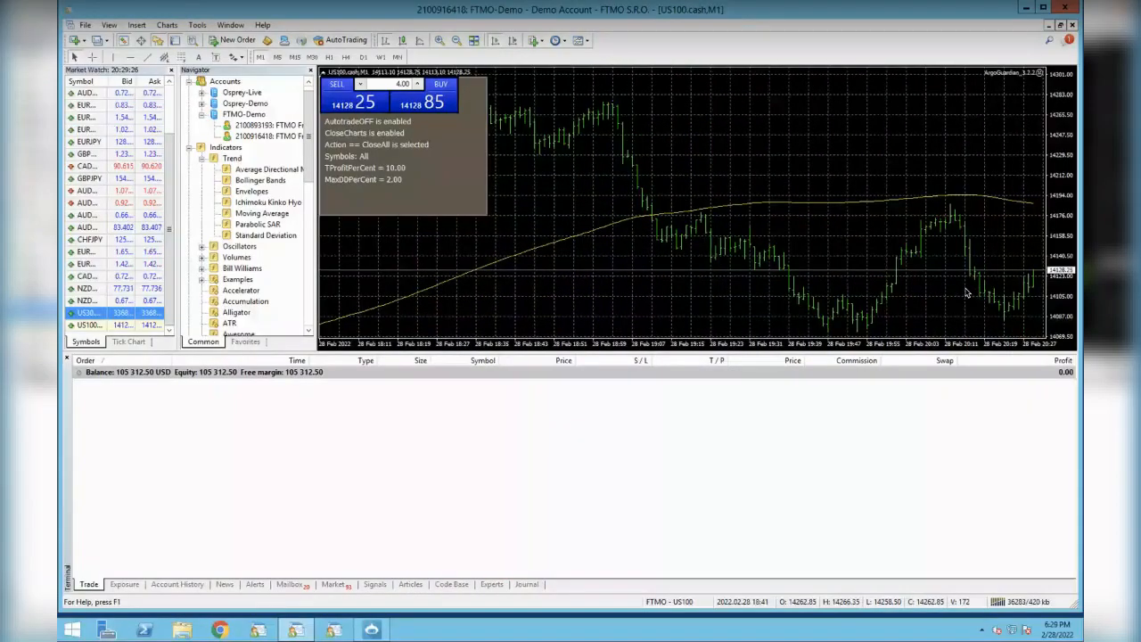
{"action": "key", "text": "XF86AudioRaiseVolume"}
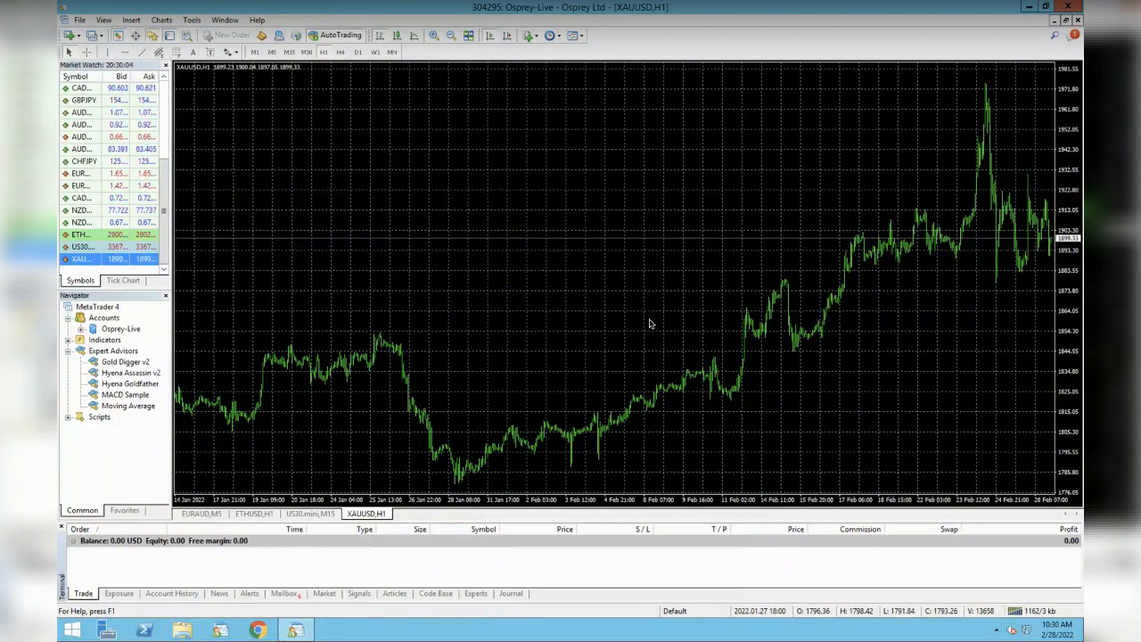
- Switch from the remote MetaTrader desktop back to the Telegram Hyena Bots call with Ctrl+Left
{"action": "key", "text": "ctrl+Left"}
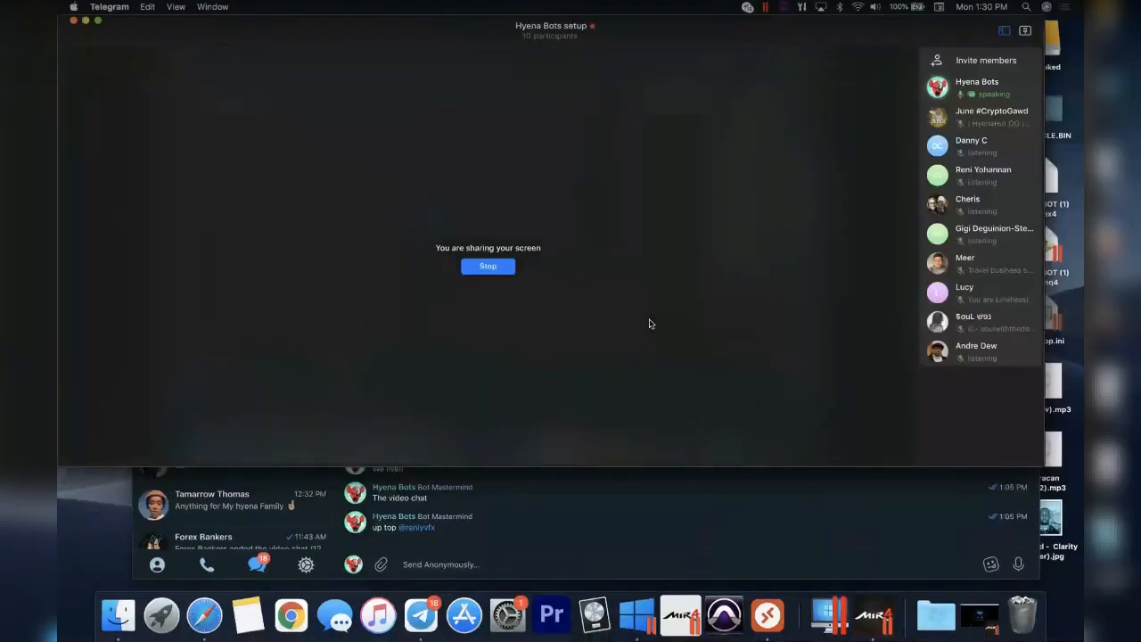
{"action": "left_click", "coordinate": [1009, 145]}
{"action": "left_click", "coordinate": [812, 288]}
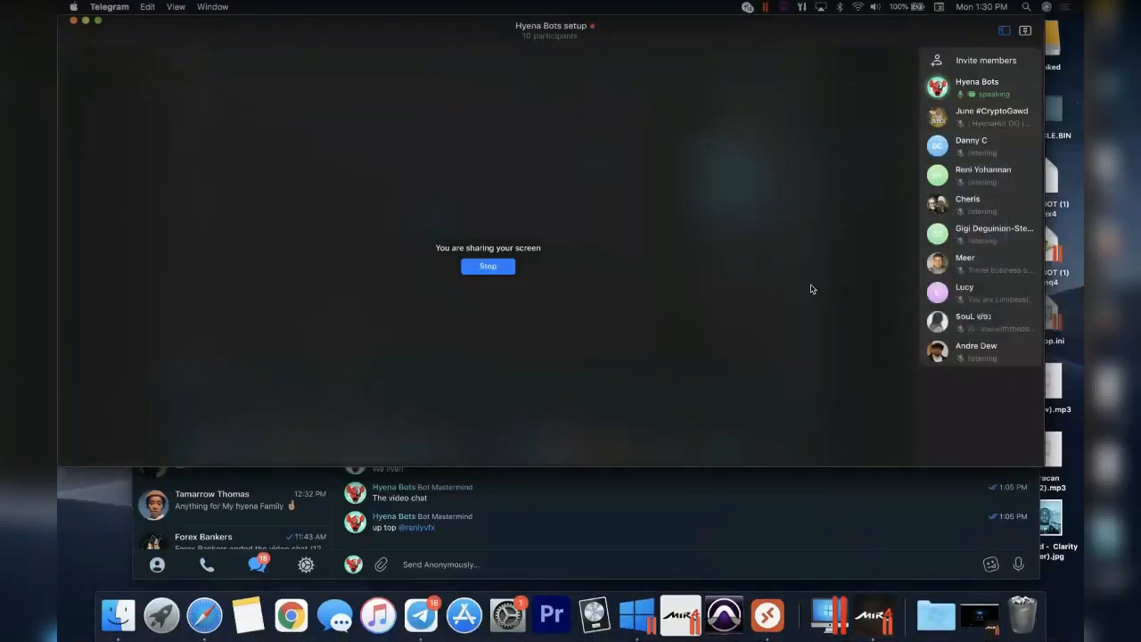
{"action": "key", "text": "ctrl+Right"}
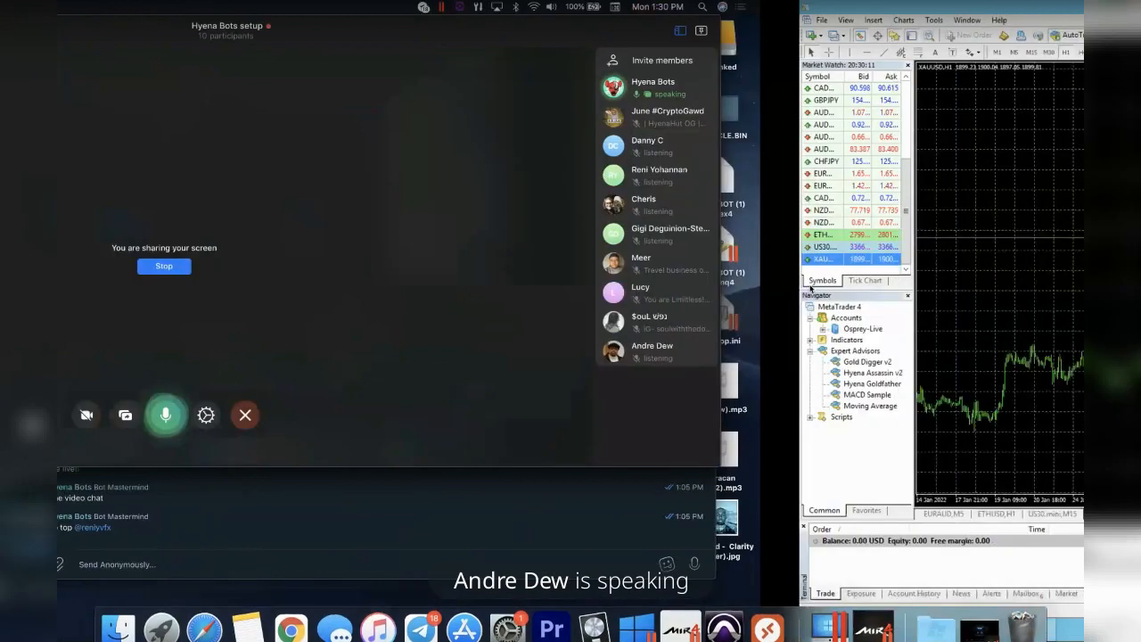
{"action": "key", "text": "ctrl+Left"}
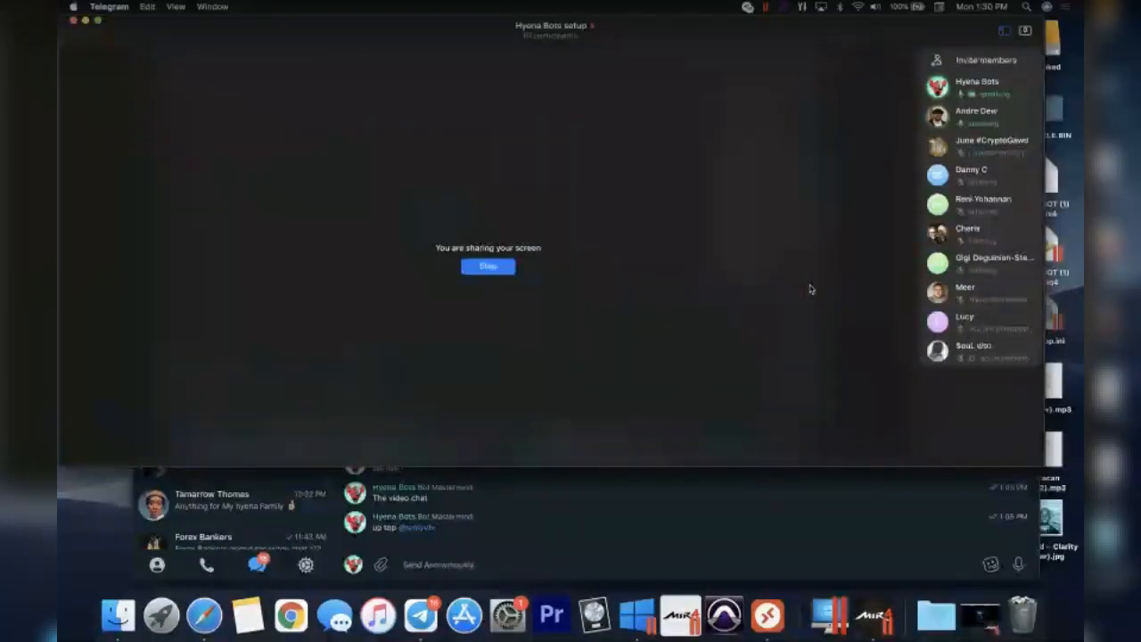
{"action": "key", "text": "ctrl+Right"}
{"action": "key", "text": "ctrl+Left"}
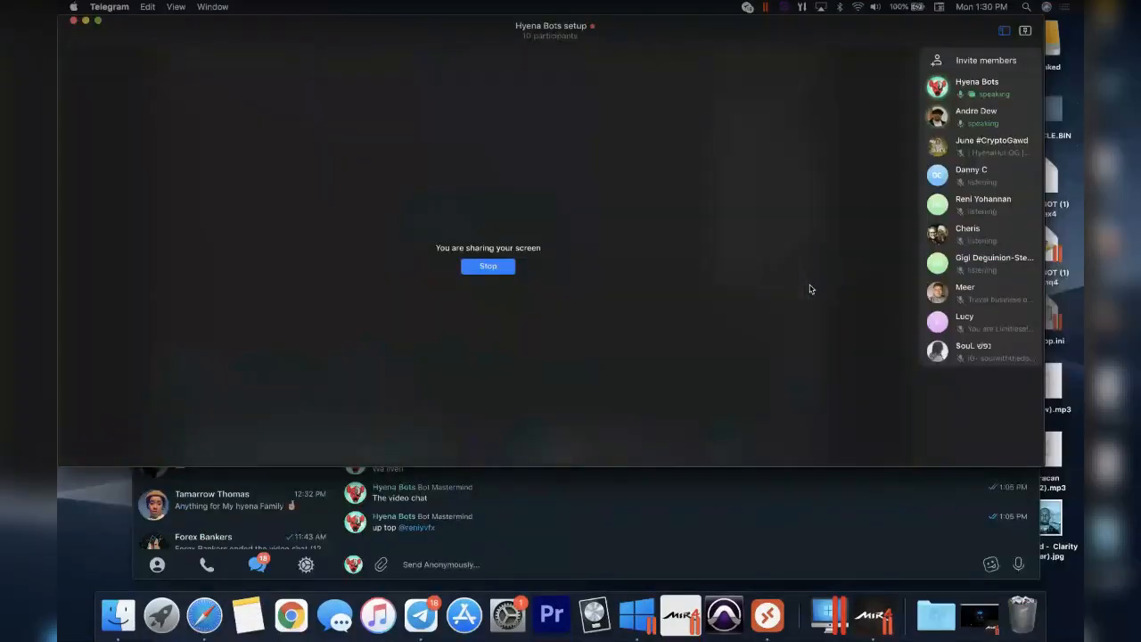